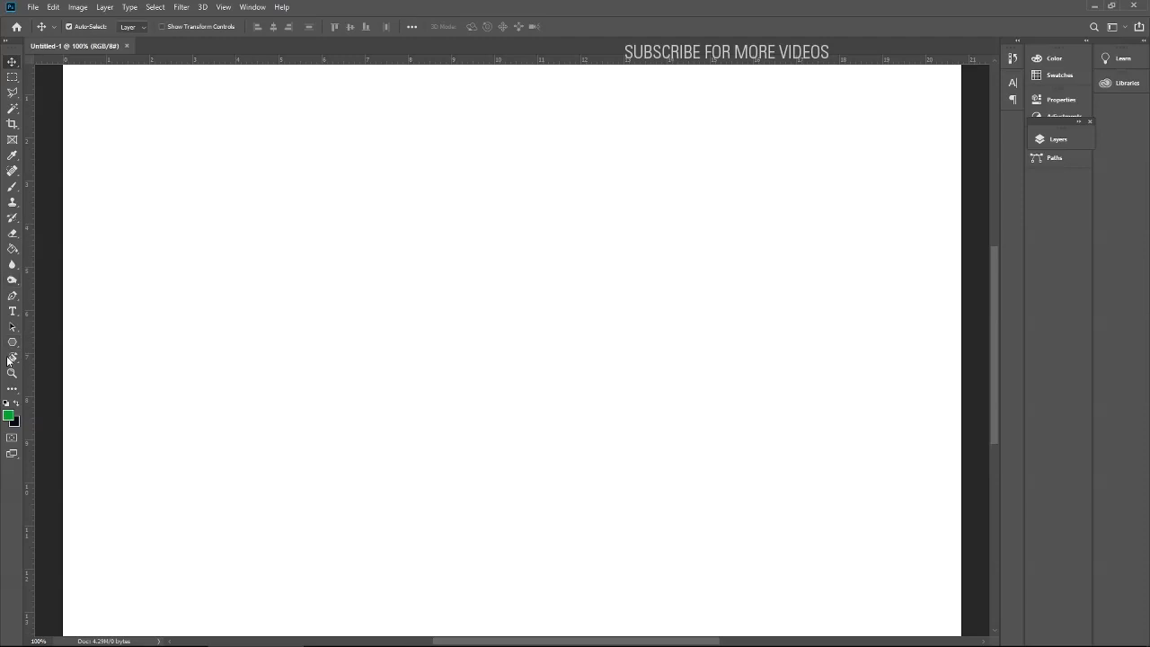
# Add a horizontal line of text reading "THIS IS PHOTOSHOP" near the upper left of the blank canvas
pyautogui.click(16, 312)
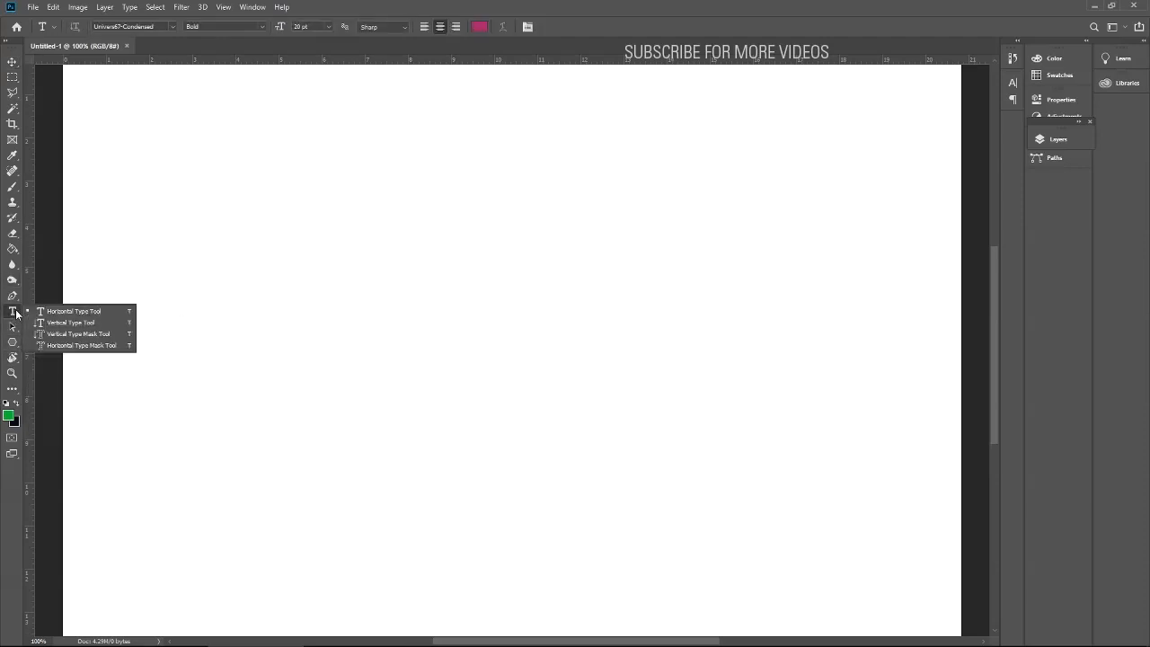
pyautogui.click(74, 311)
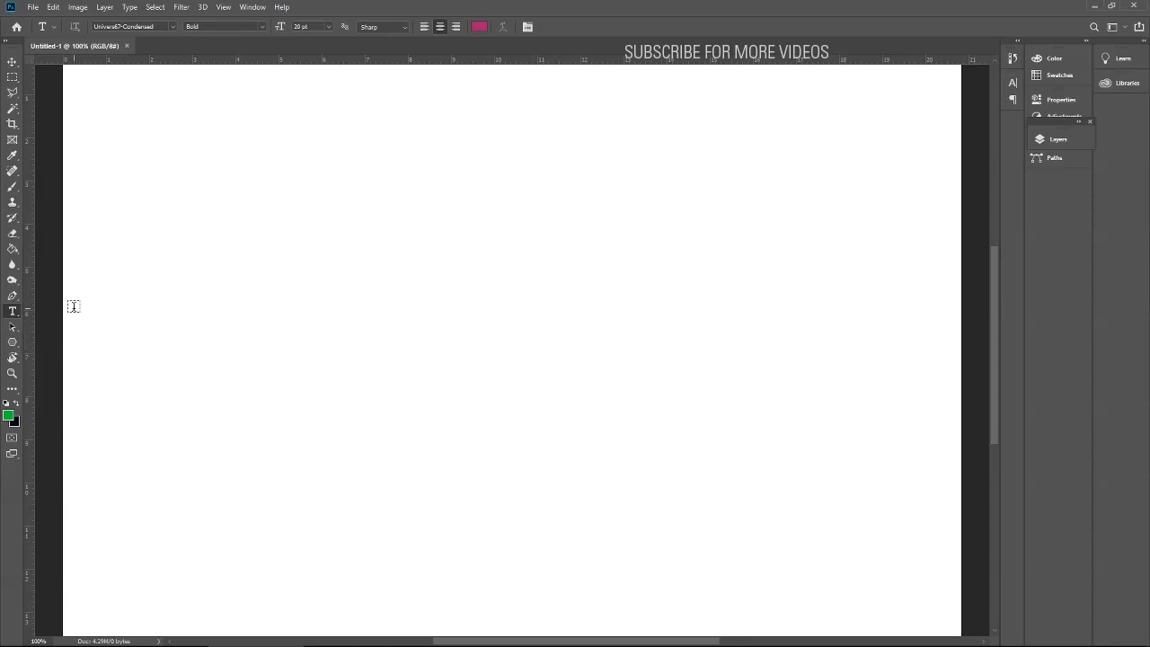
pyautogui.click(251, 134)
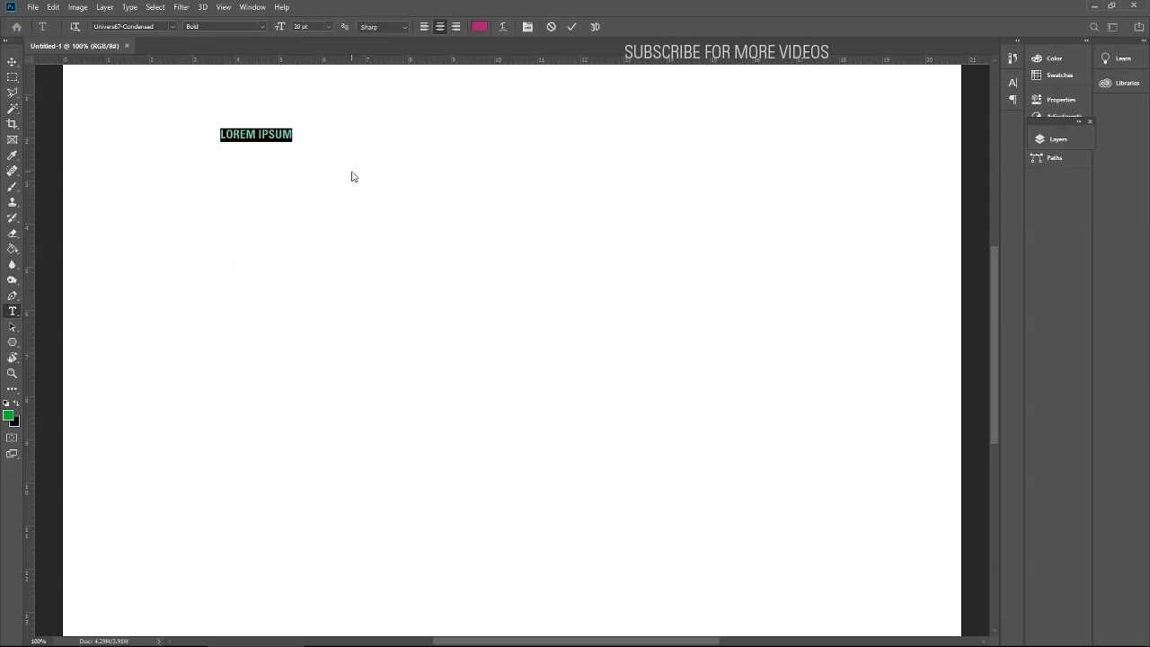
pyautogui.write('THIS IS')
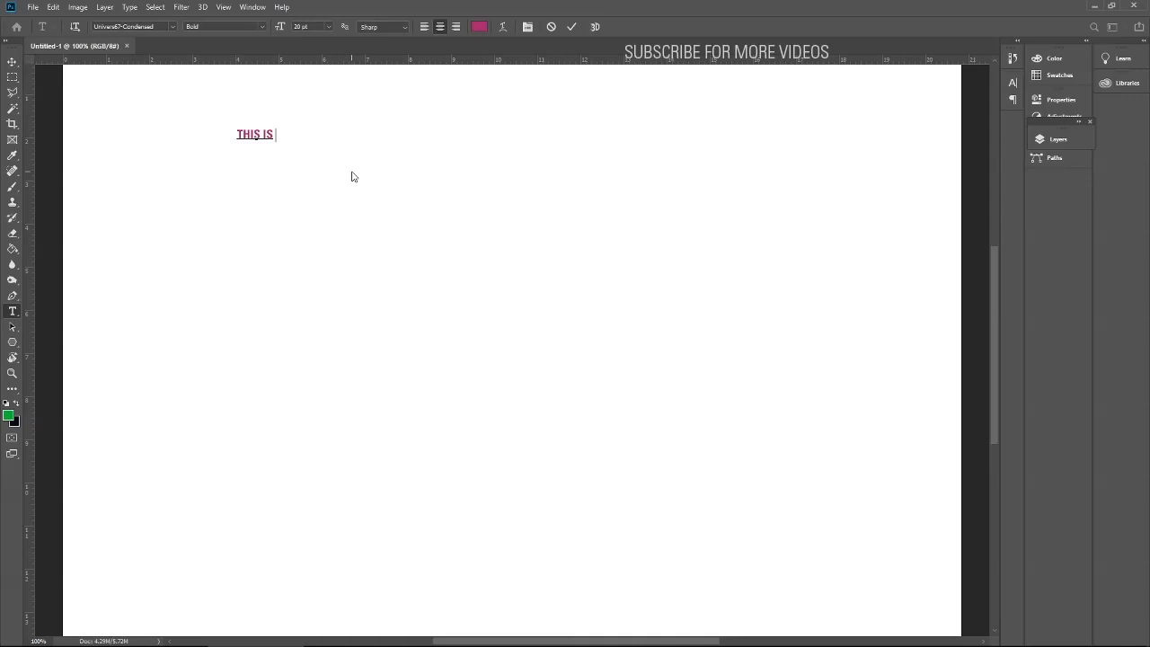
pyautogui.write(' PHOTOSHOP')
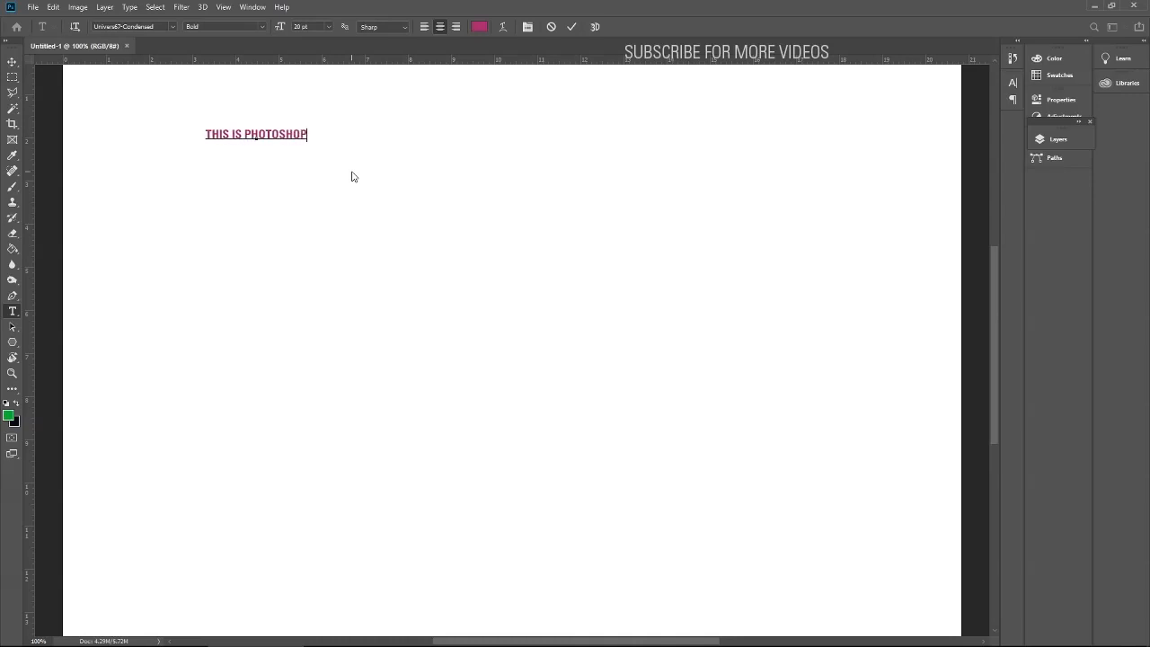
# Set the text's font size to 70 pt and move it to the upper centre of the canvas
pyautogui.tripleClick(273, 132)
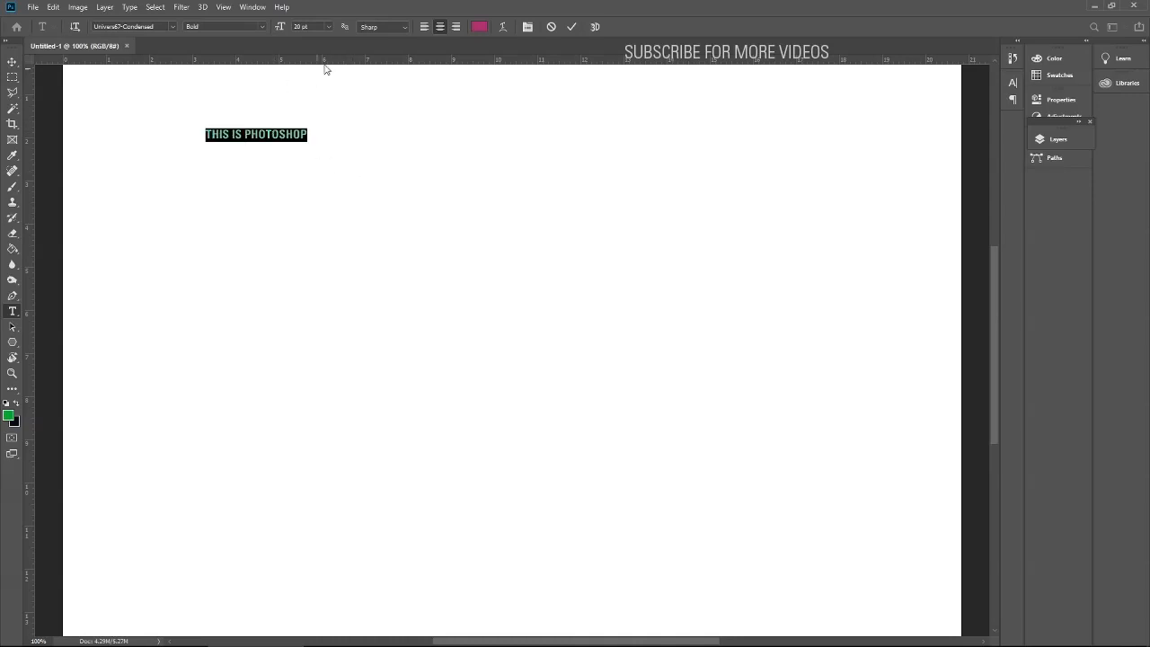
pyautogui.moveTo(223, 18); pyautogui.dragTo(214, 21)
pyautogui.write('70')
pyautogui.press('Return')
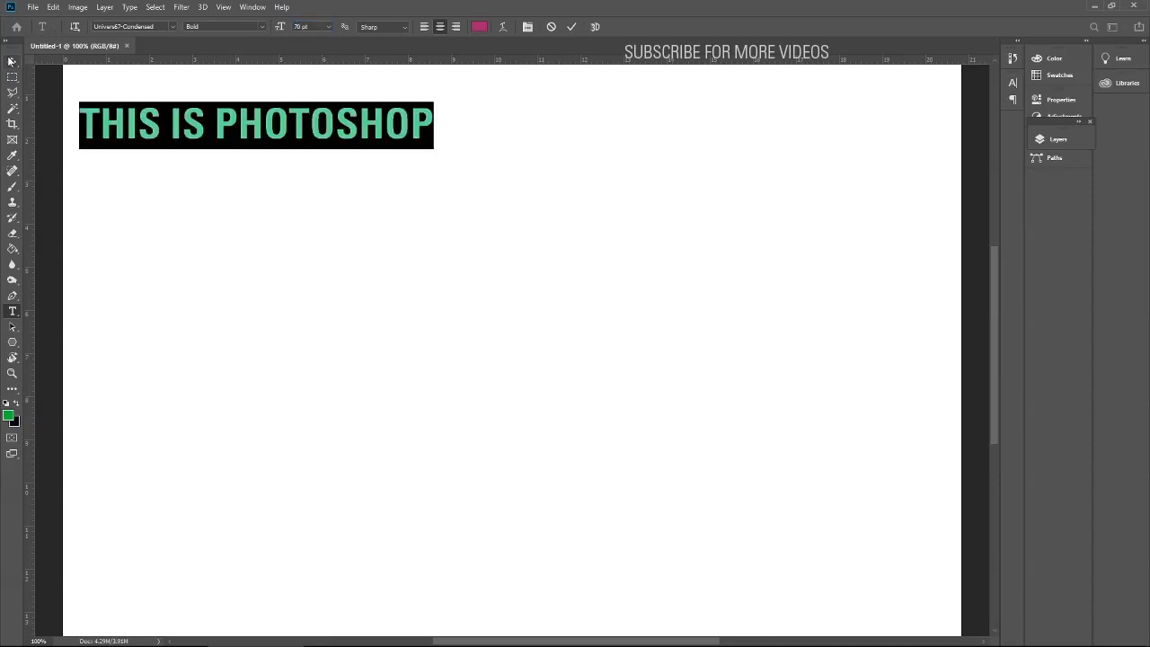
pyautogui.click(11, 61)
pyautogui.moveTo(256, 135); pyautogui.dragTo(493, 133)
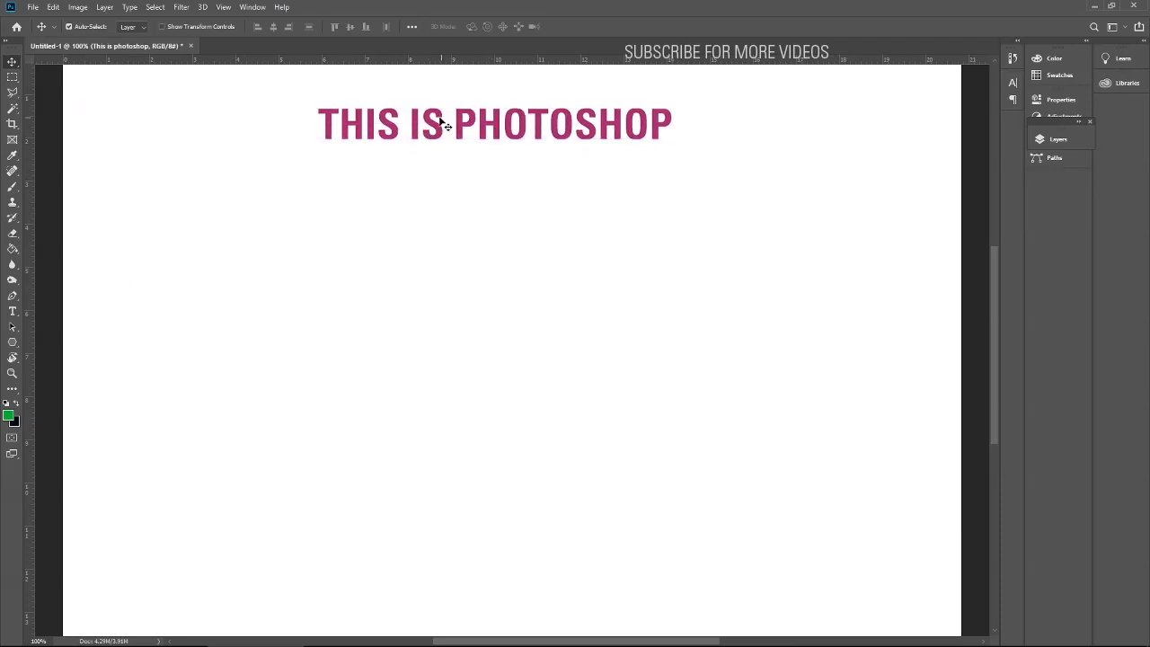
# Recolour the whole text near-black (#030804) by changing the foreground colour
pyautogui.click(13, 312)
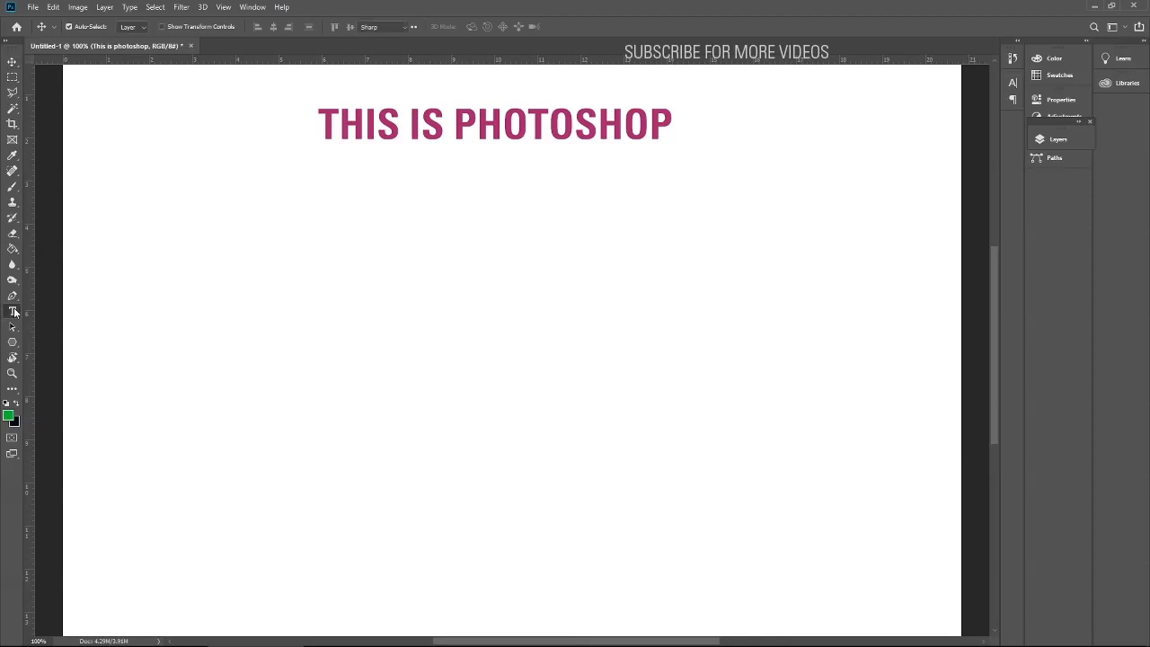
pyautogui.click(366, 126)
pyautogui.hotkey('ctrl', 'a')
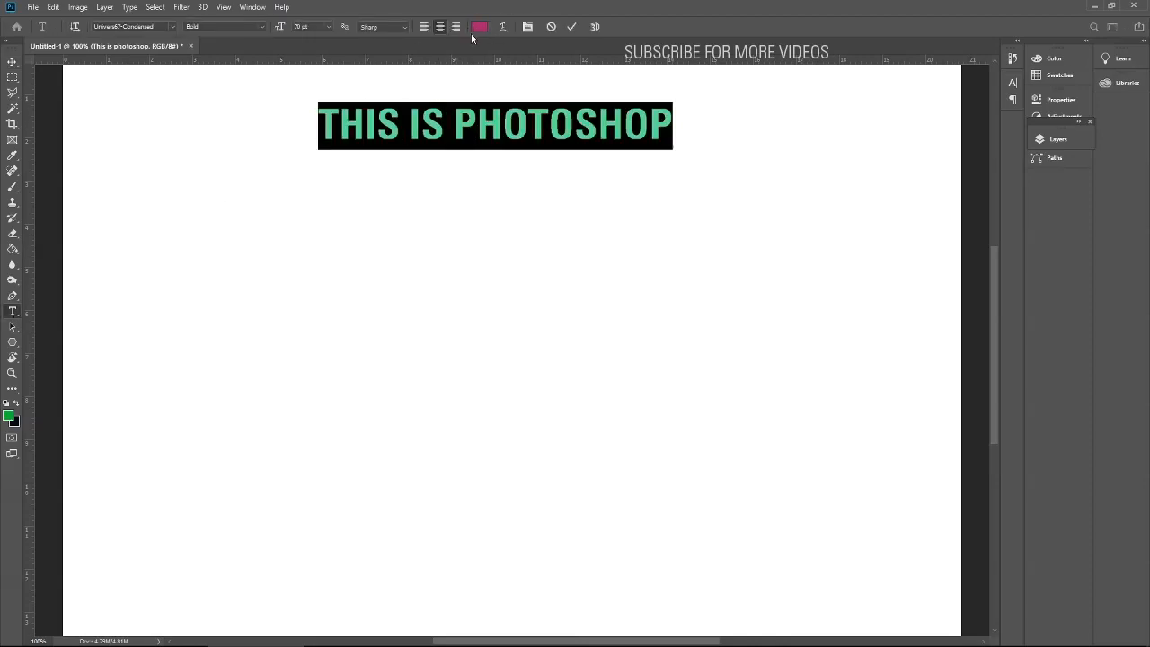
pyautogui.click(9, 416)
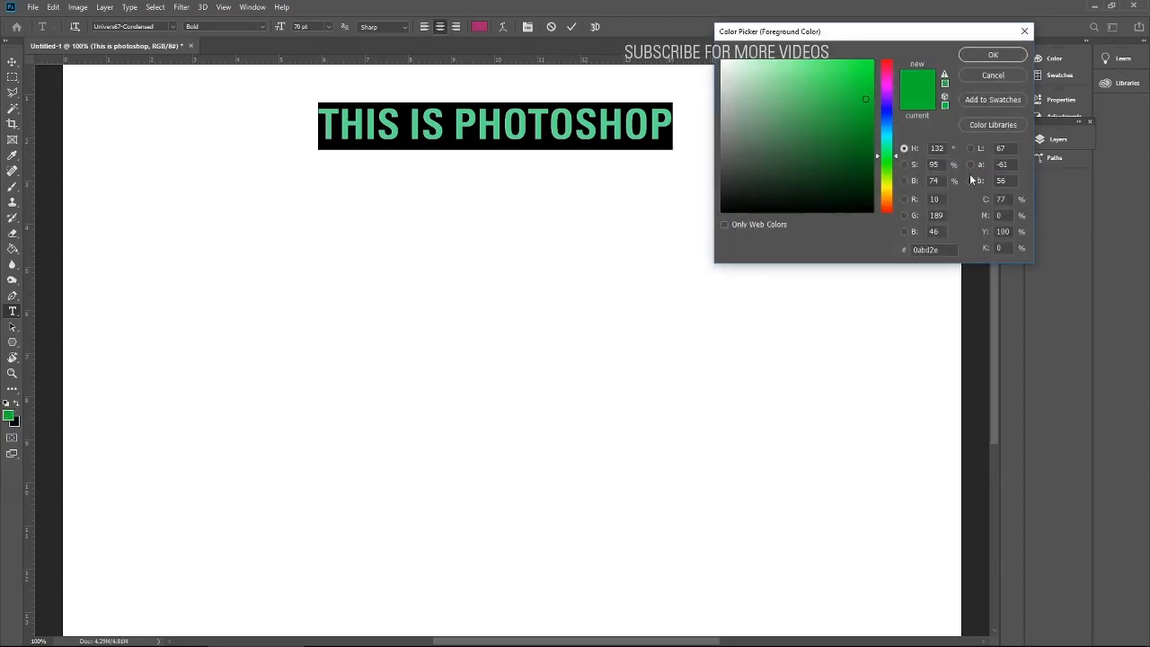
pyautogui.click(825, 207)
pyautogui.click(988, 56)
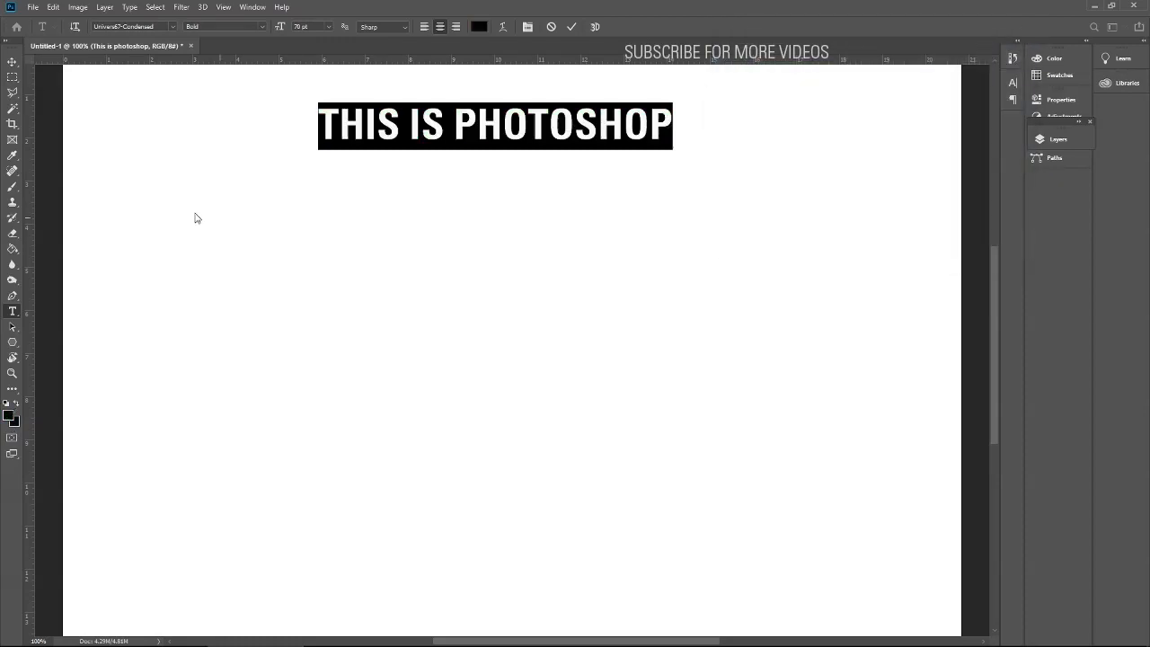
pyautogui.click(13, 63)
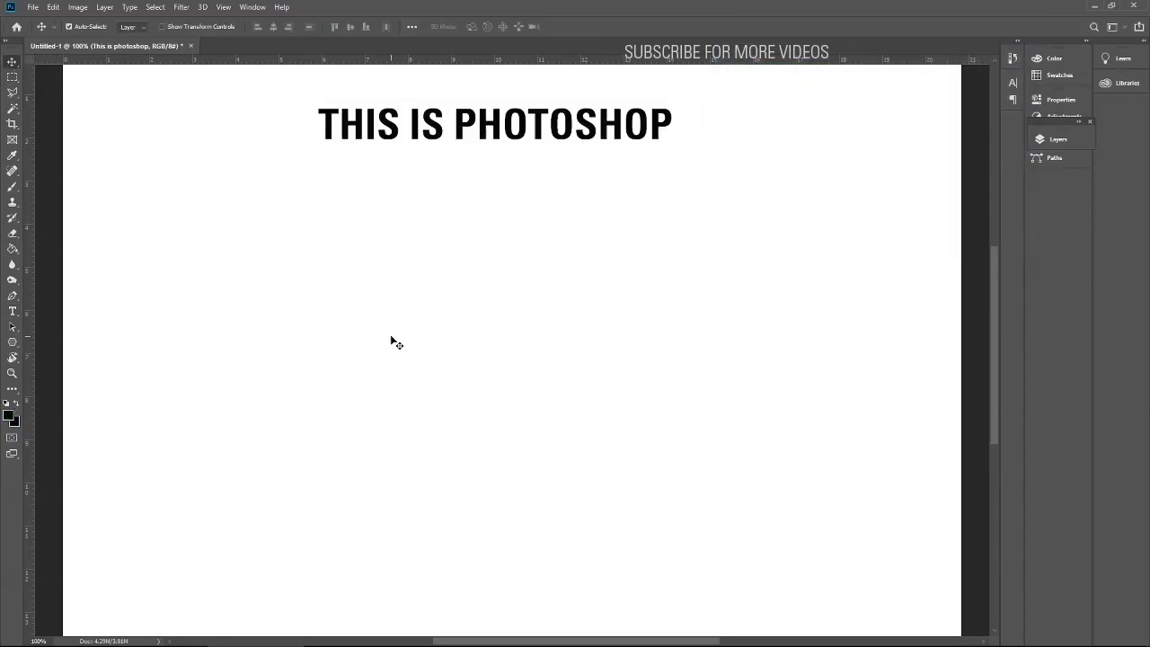
# Change the whole text's own colour to a crimson red using the text colour picker
pyautogui.click(13, 311)
pyautogui.click(393, 123)
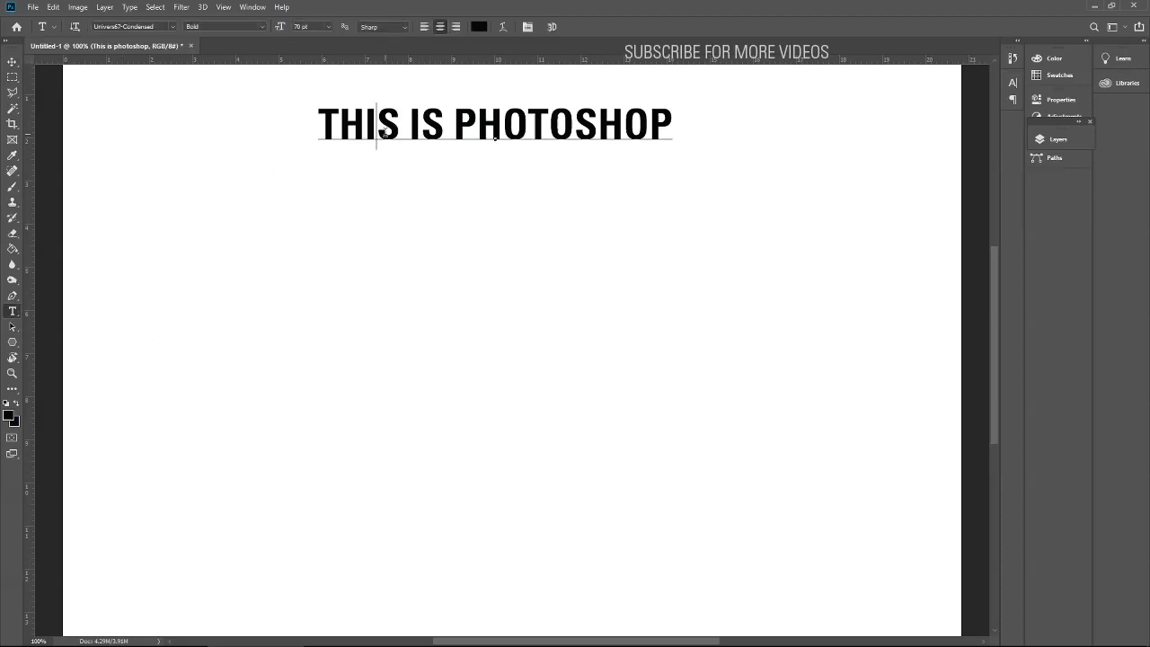
pyautogui.hotkey('ctrl', 'a')
pyautogui.click(478, 27)
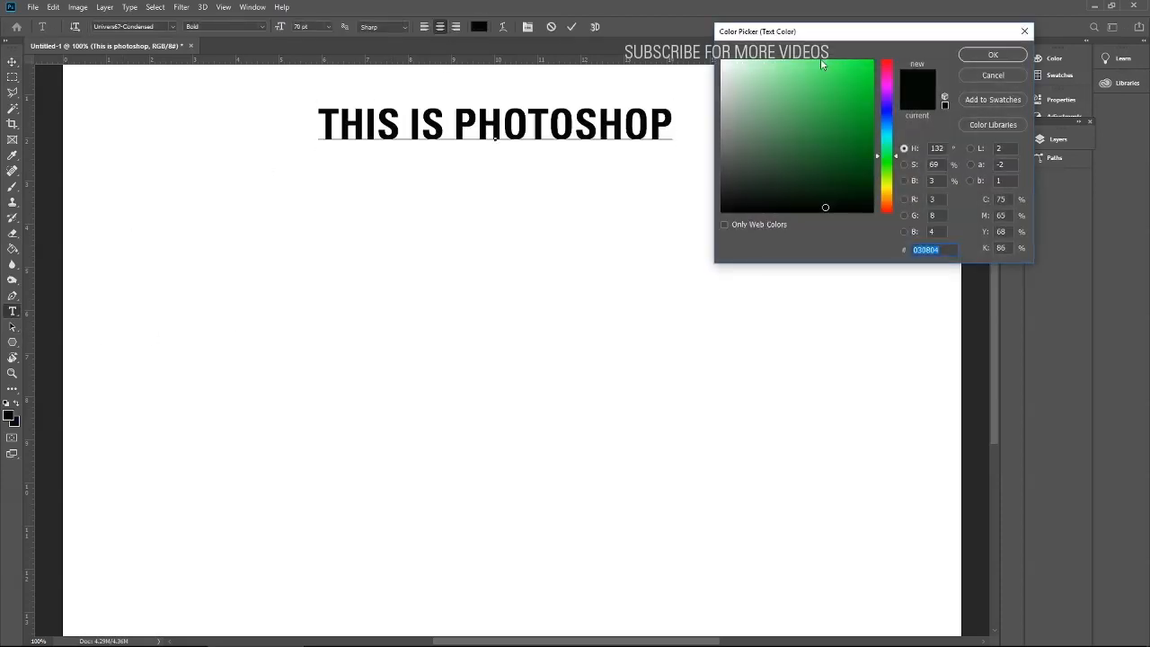
pyautogui.moveTo(887, 72); pyautogui.dragTo(851, 87)
pyautogui.click(988, 54)
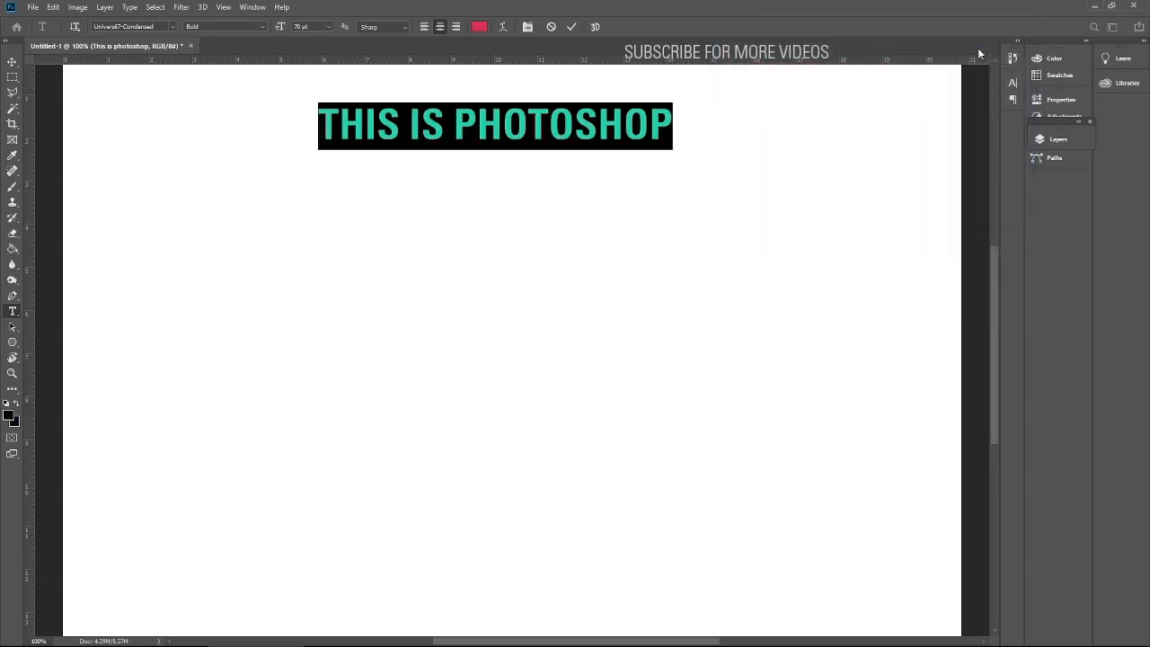
pyautogui.click(11, 61)
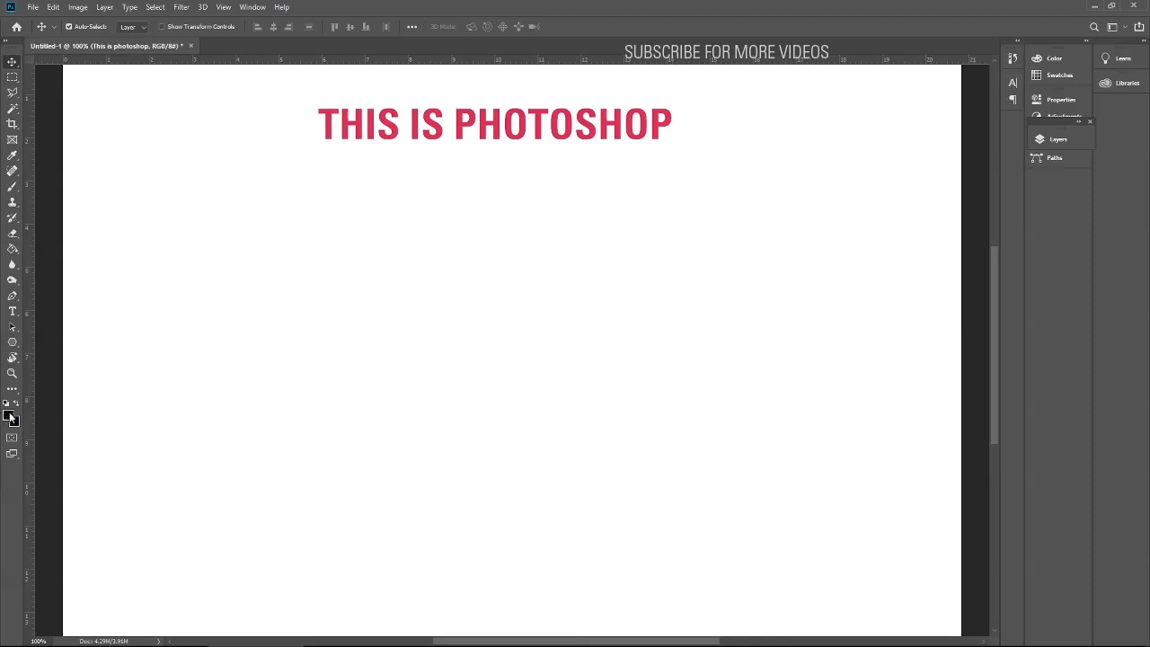
# Select the entire "THIS IS PHOTOSHOP" line for editing directly on the canvas
pyautogui.click(11, 310)
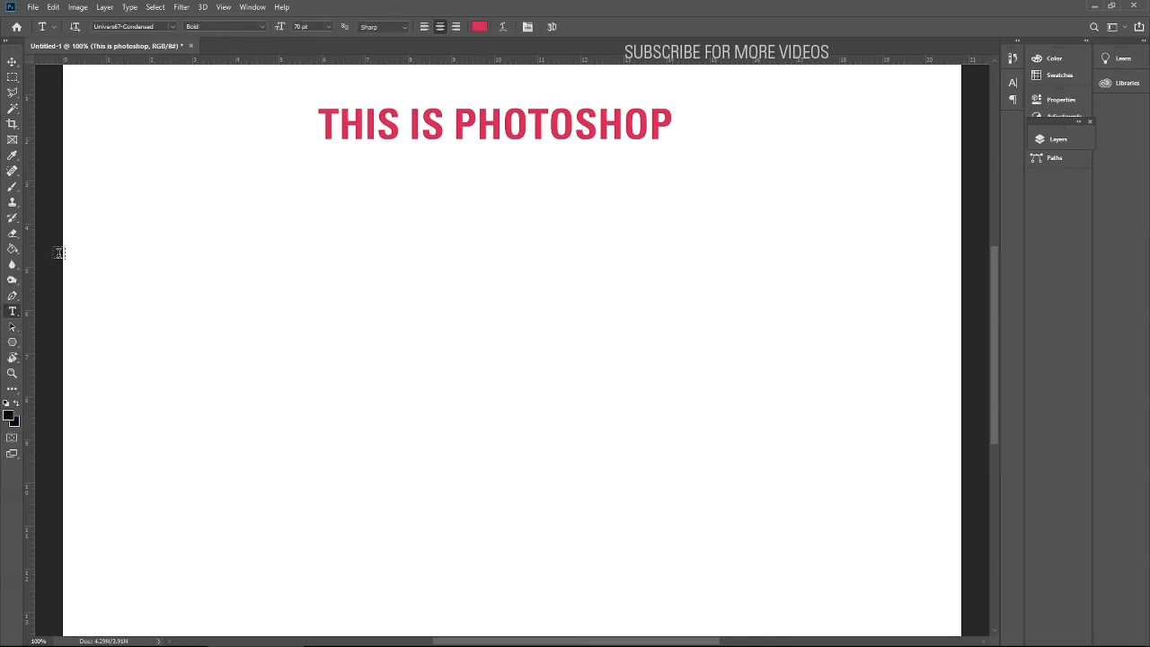
pyautogui.tripleClick(419, 112)
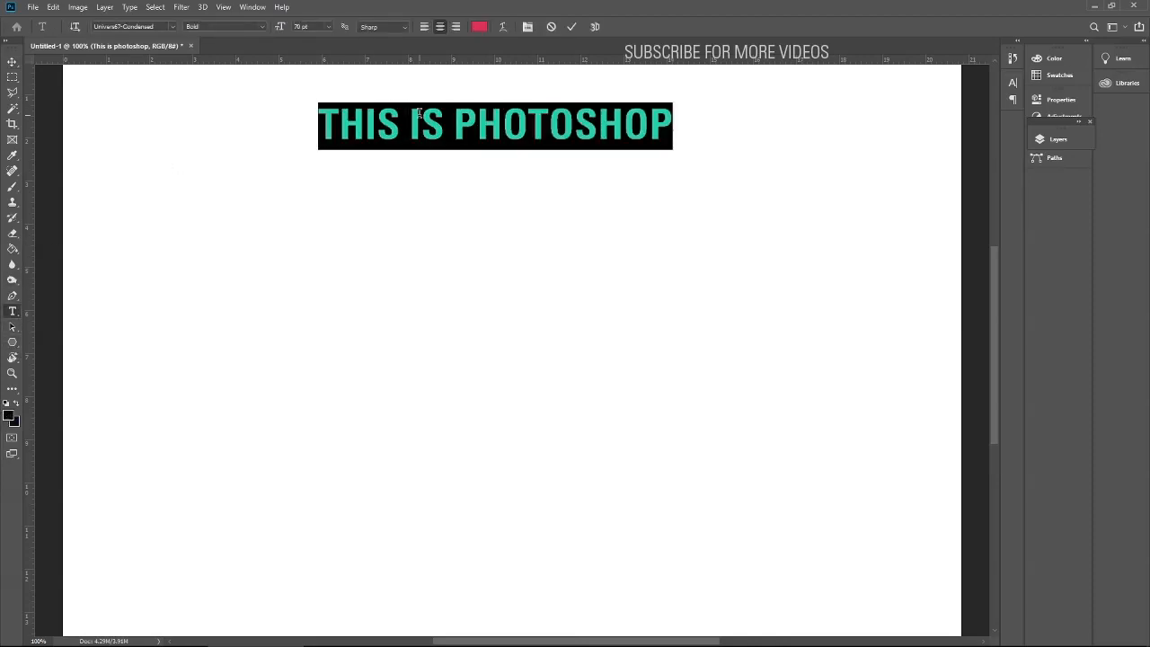
pyautogui.click(476, 125)
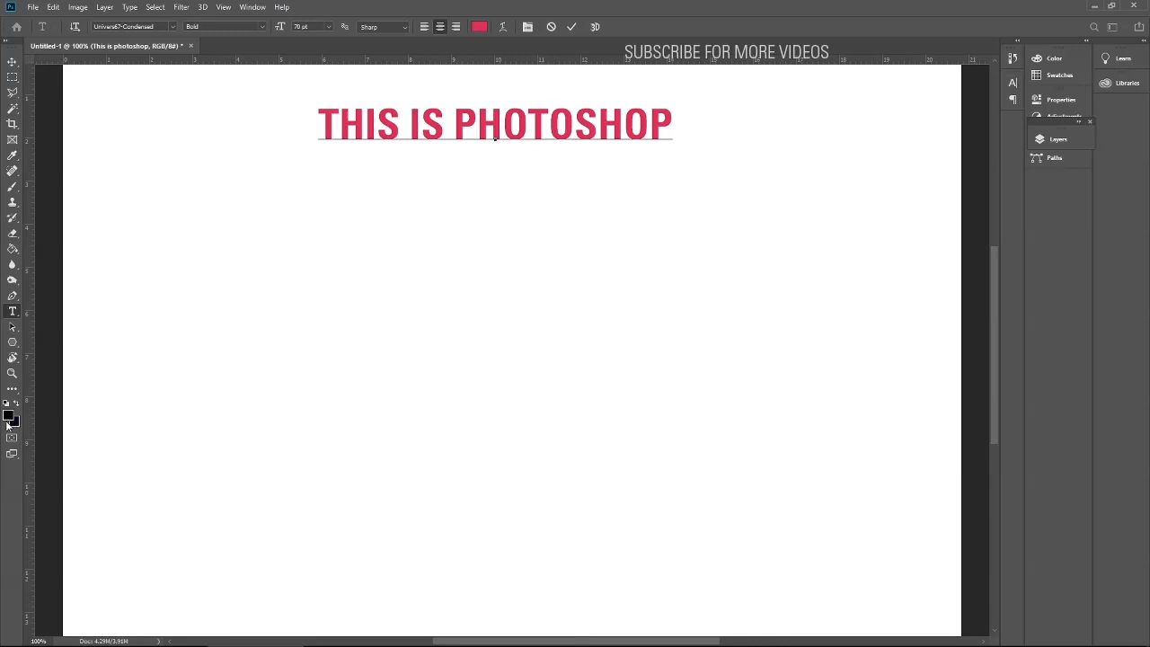
pyautogui.tripleClick(468, 118)
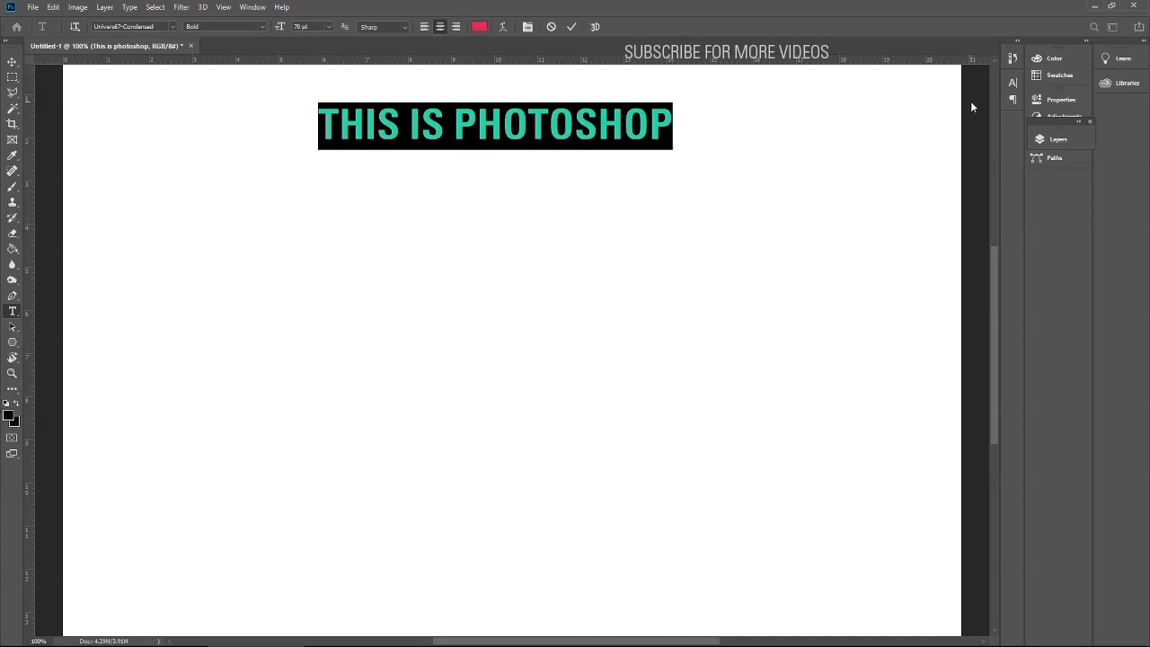
# Select all the characters of "THIS IS PHOTOSHOP" through its layer thumbnail
pyautogui.click(1056, 140)
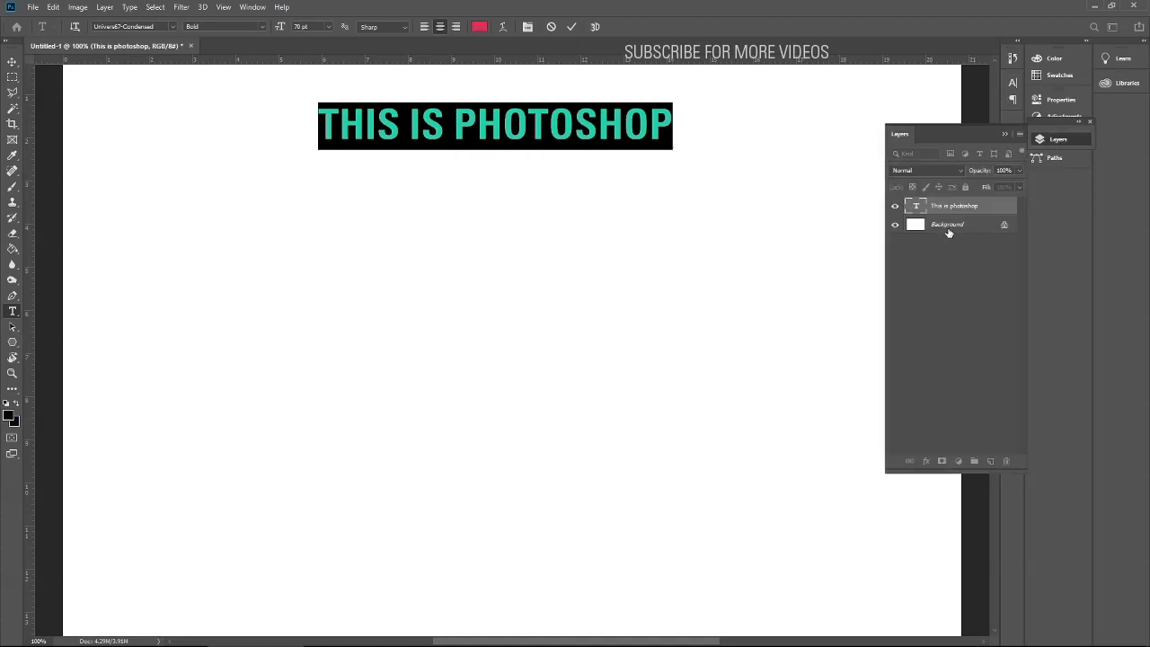
pyautogui.click(916, 206)
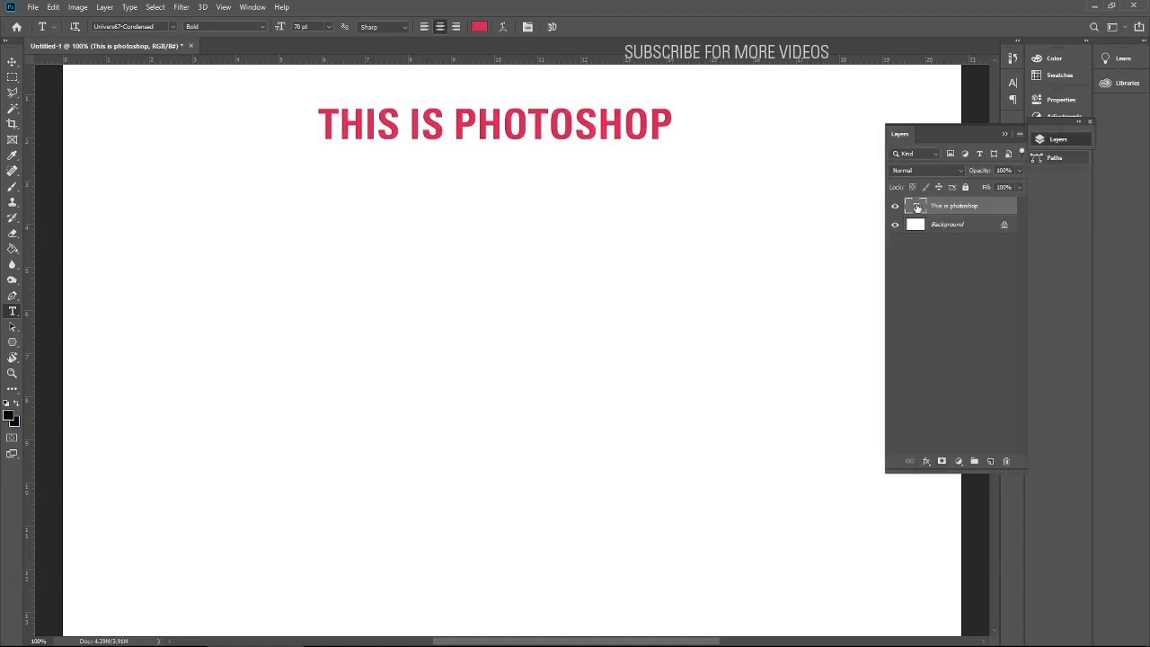
pyautogui.doubleClick(914, 208)
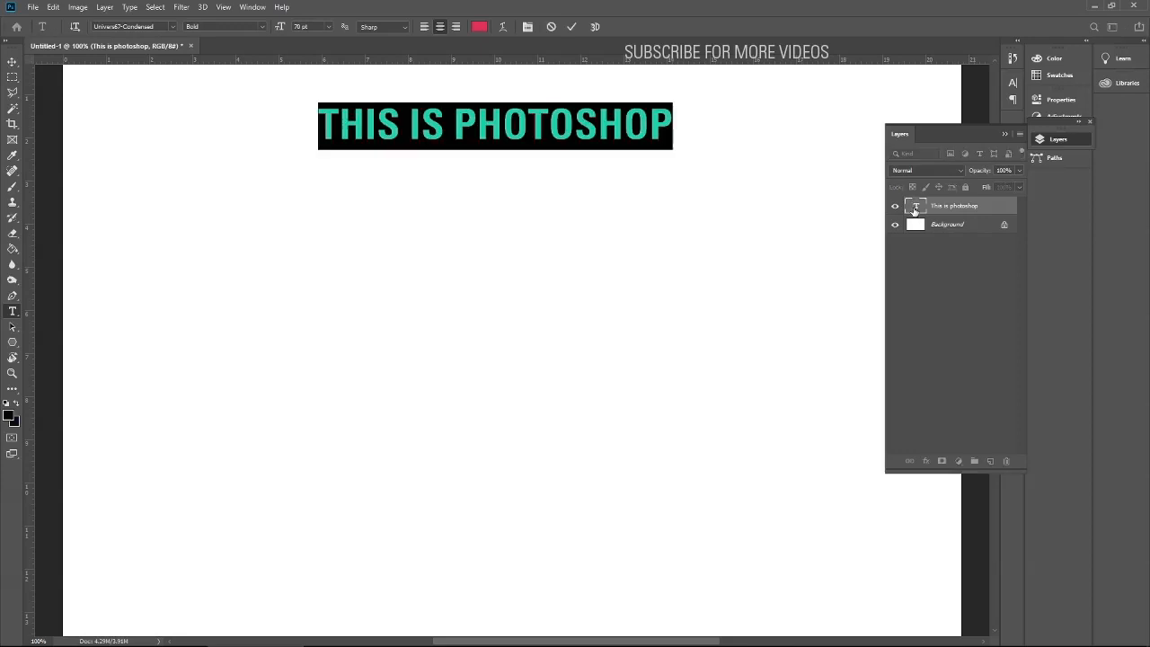
pyautogui.click(1061, 140)
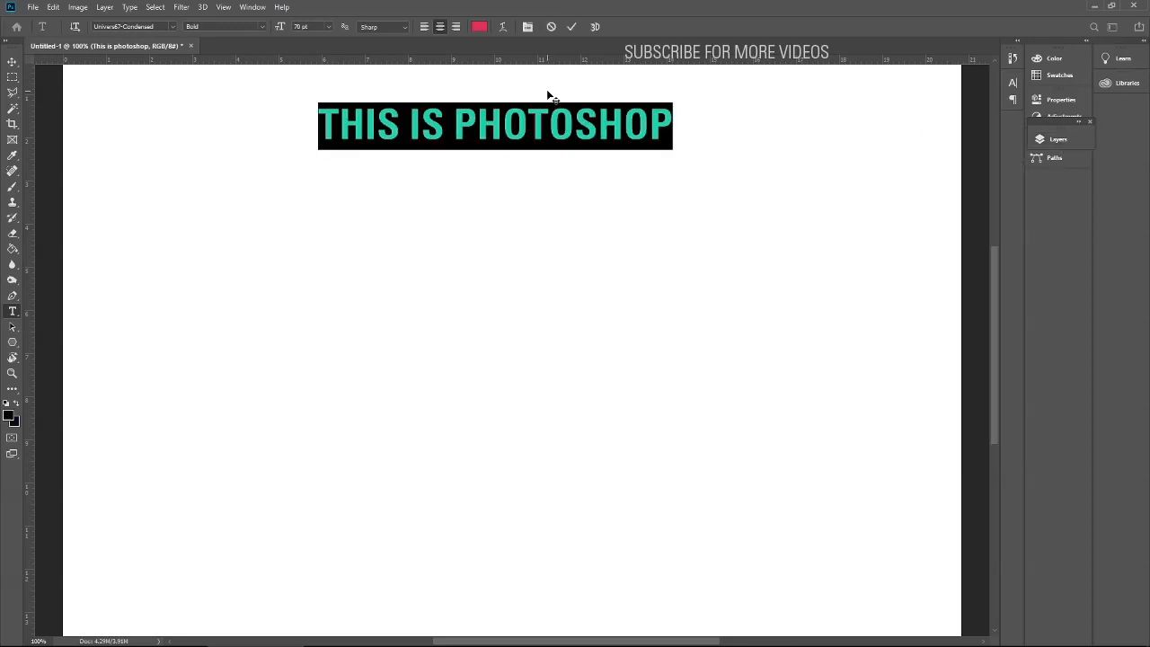
# Show the Character settings and increase the selected text's font size to 91 pt
pyautogui.click(251, 8)
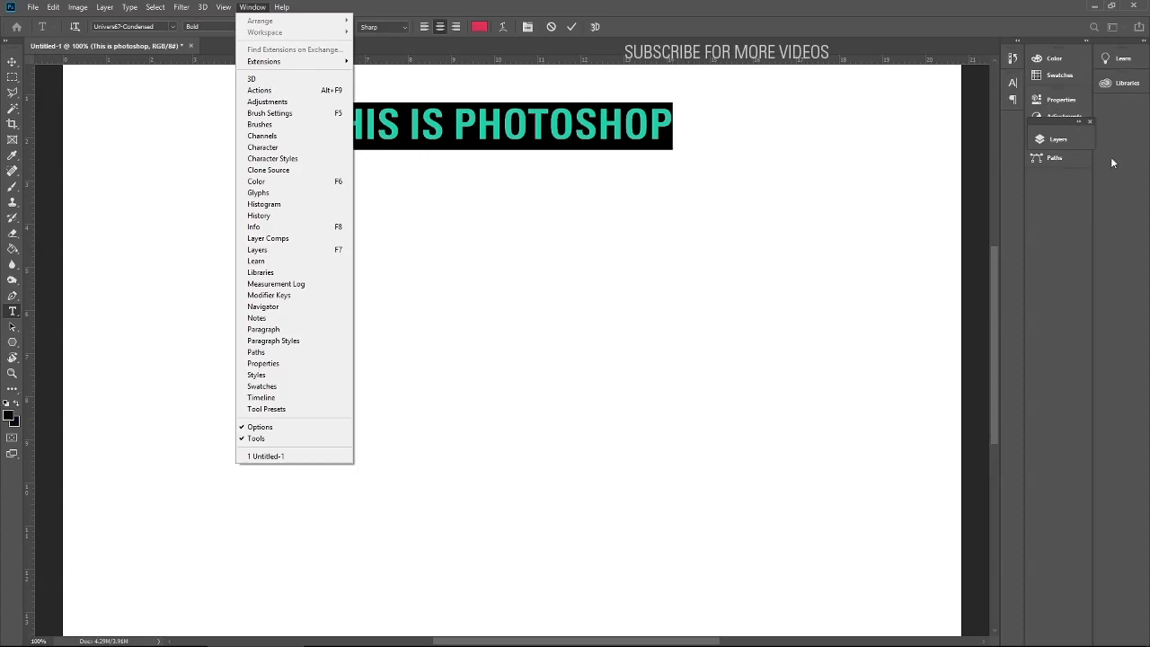
pyautogui.click(263, 147)
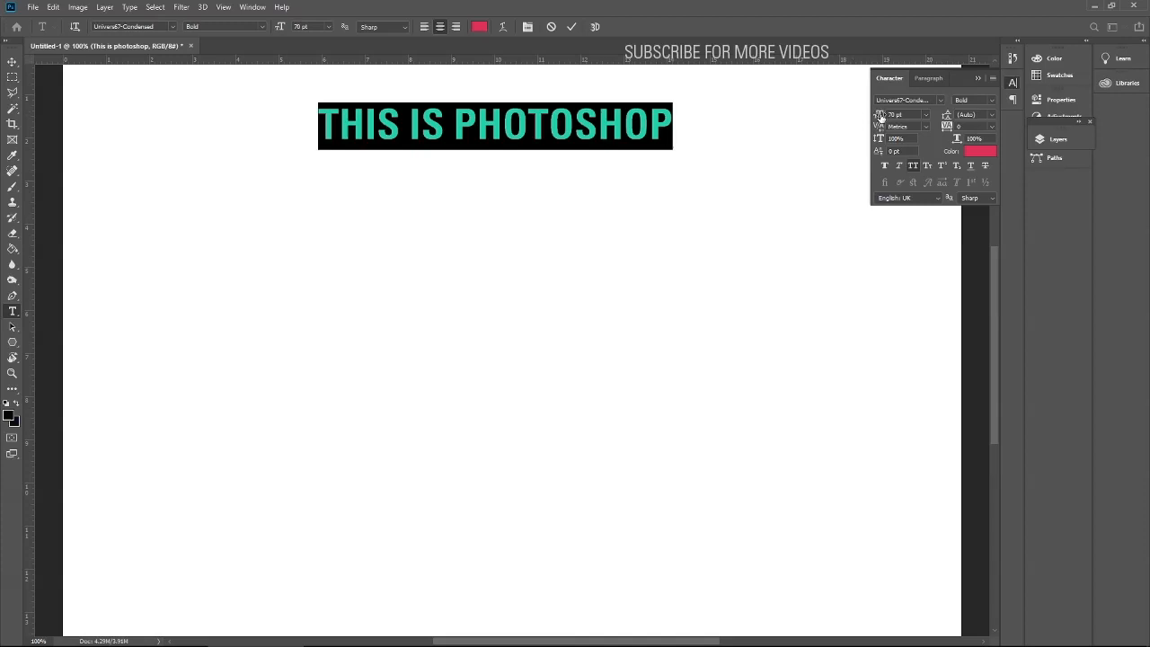
pyautogui.moveTo(880, 117)
pyautogui.mouseDown()
pyautogui.moveTo(917, 117)
pyautogui.moveTo(877, 122)
pyautogui.moveTo(893, 124)
pyautogui.mouseUp()
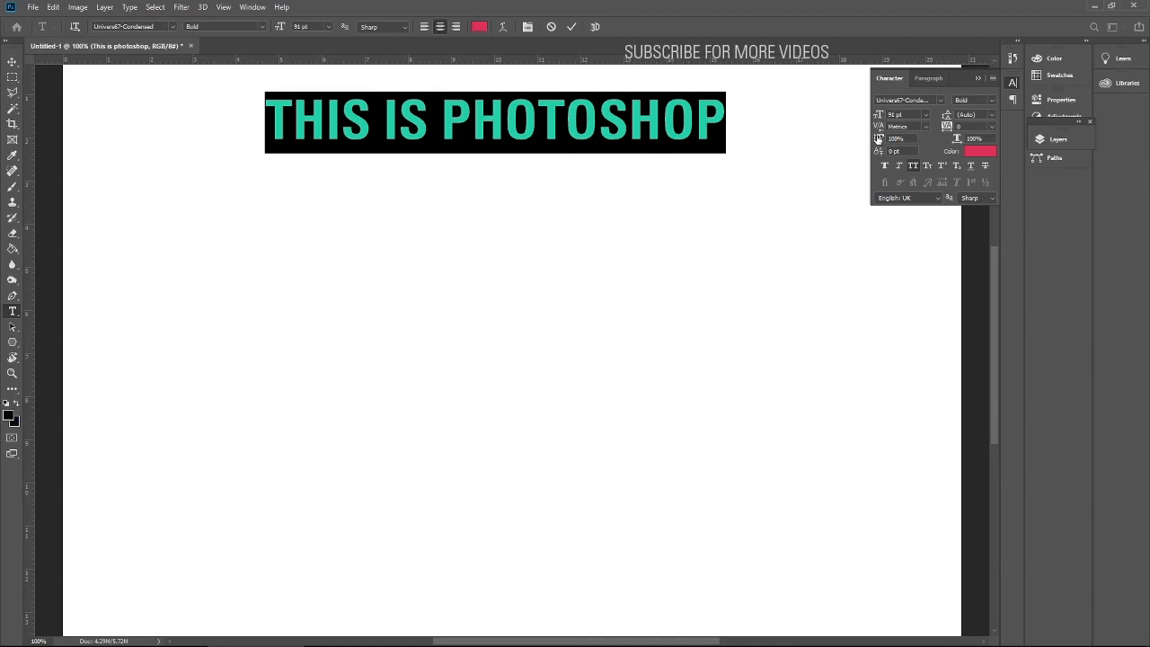
# Try vertical scales of 176% and 150% on the text and restore the vertical scale to 100%
pyautogui.moveTo(878, 139); pyautogui.dragTo(920, 141)
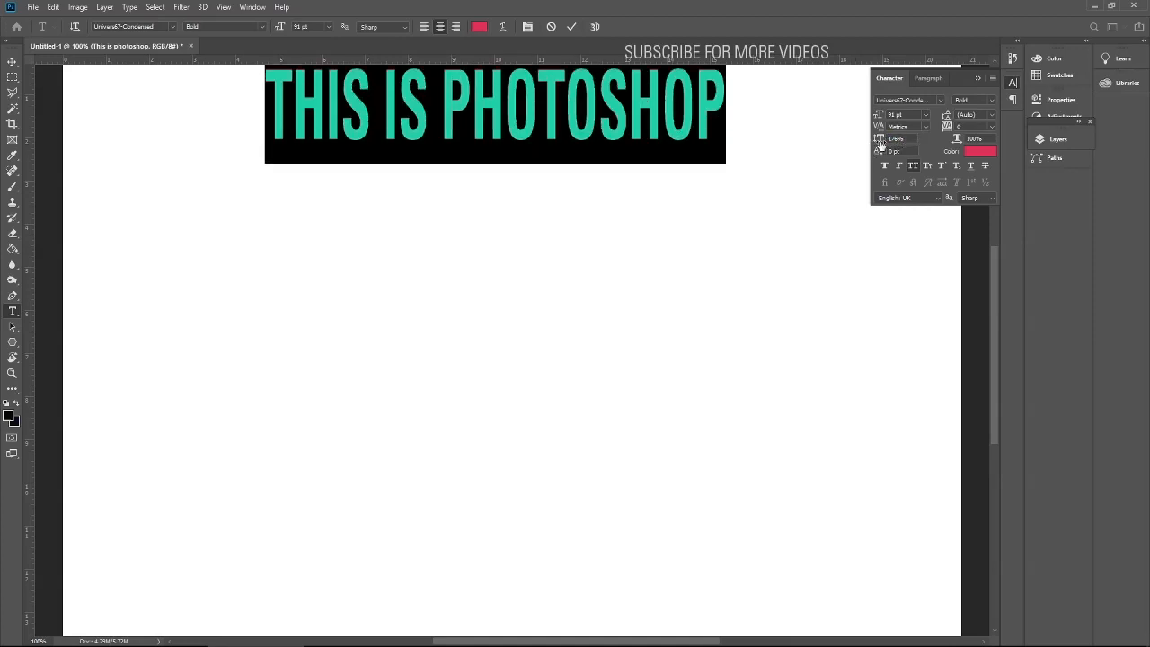
pyautogui.moveTo(881, 147); pyautogui.dragTo(861, 148)
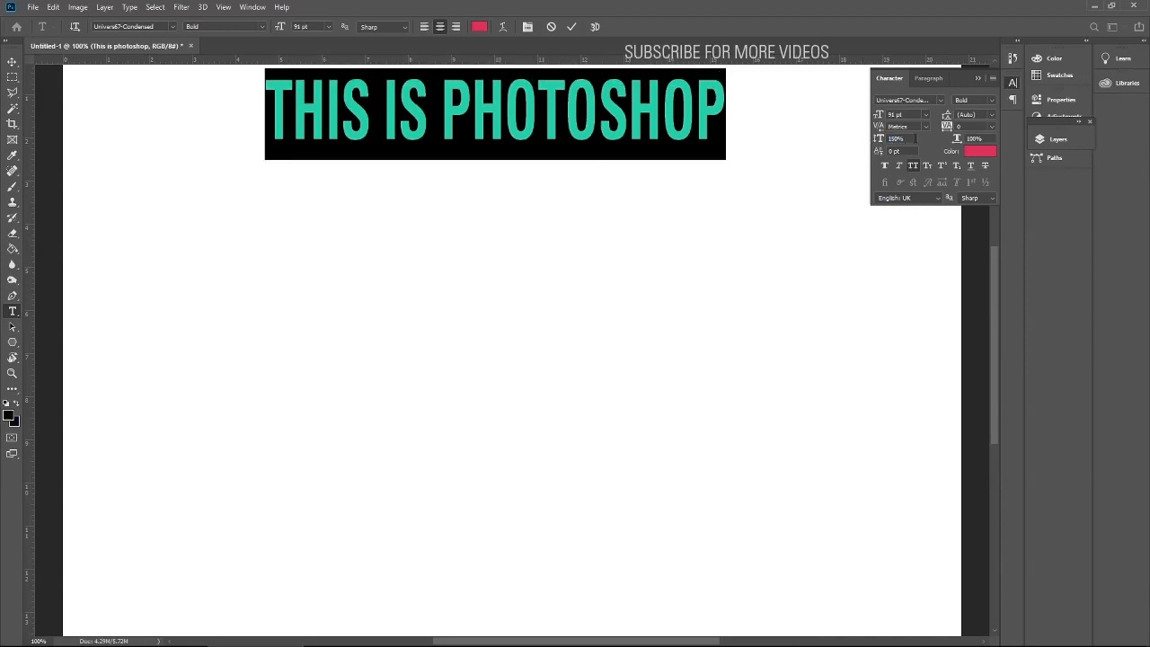
pyautogui.click(915, 139)
pyautogui.write('100')
pyautogui.press('Return')
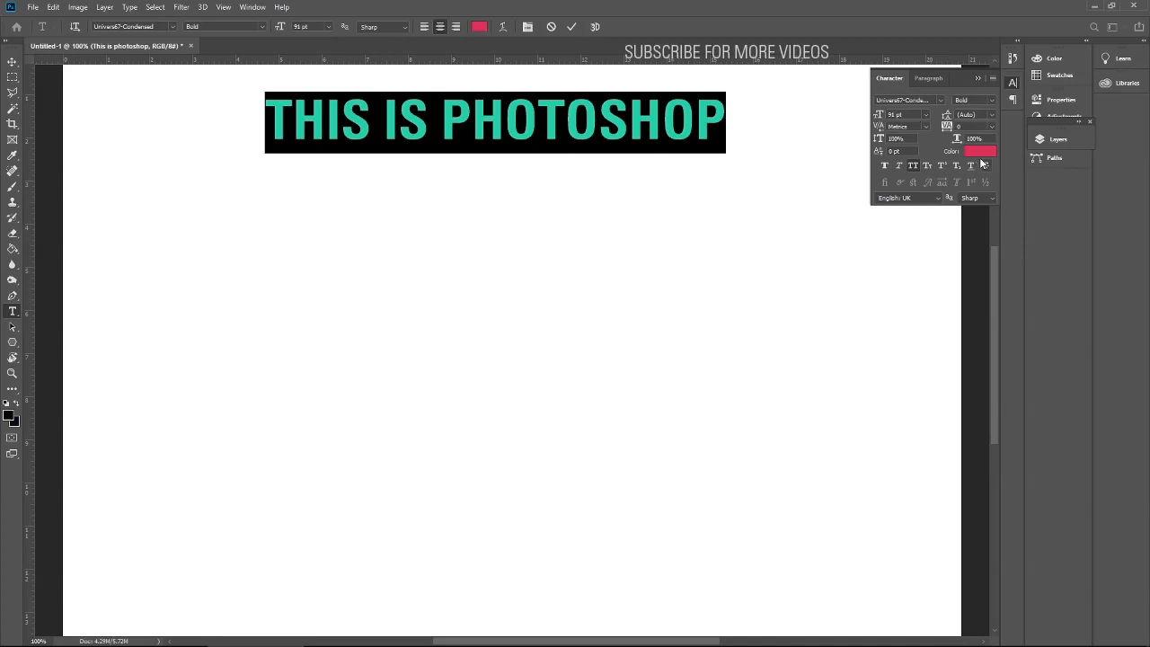
# Try horizontal scales of 144% and 114% on the text and restore the horizontal scale to 100%
pyautogui.moveTo(954, 141)
pyautogui.mouseDown()
pyautogui.moveTo(970, 141)
pyautogui.moveTo(939, 144)
pyautogui.moveTo(971, 144)
pyautogui.mouseUp()
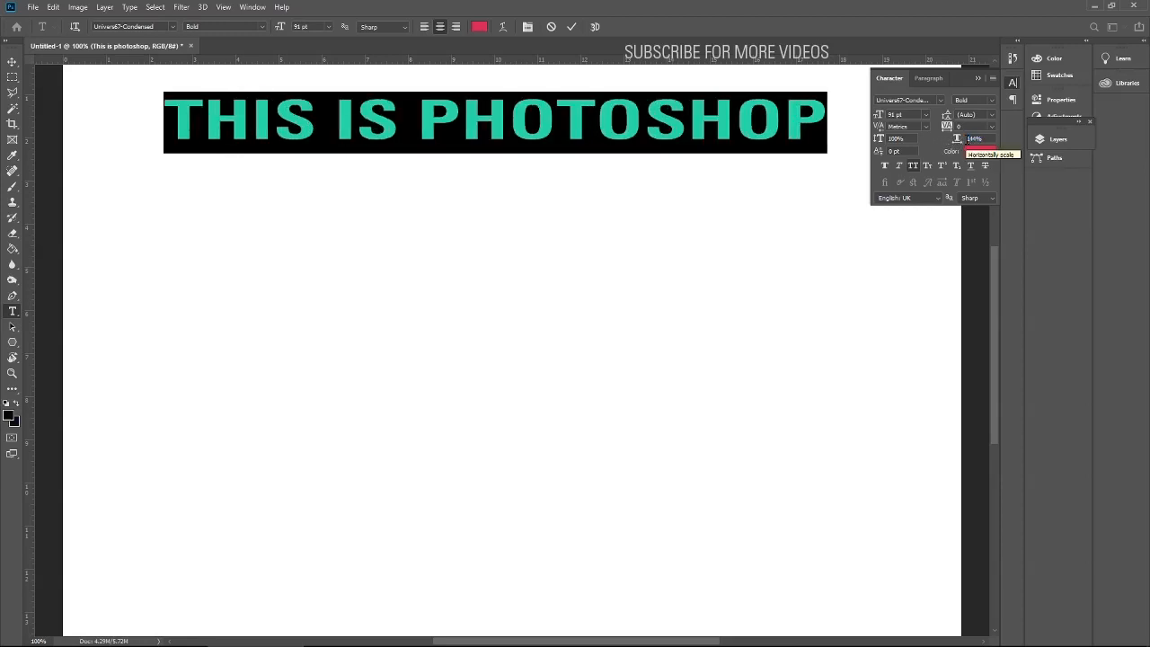
pyautogui.moveTo(965, 147); pyautogui.dragTo(941, 146)
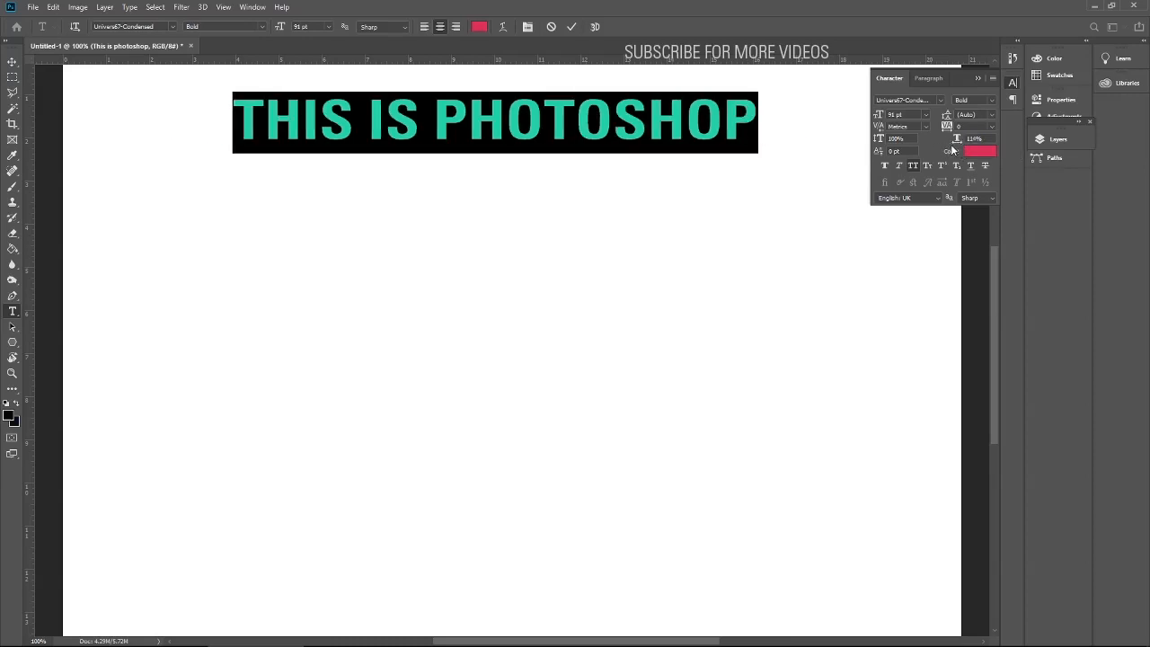
pyautogui.click(970, 138)
pyautogui.write('1')
pyautogui.write('00')
pyautogui.press('Return')
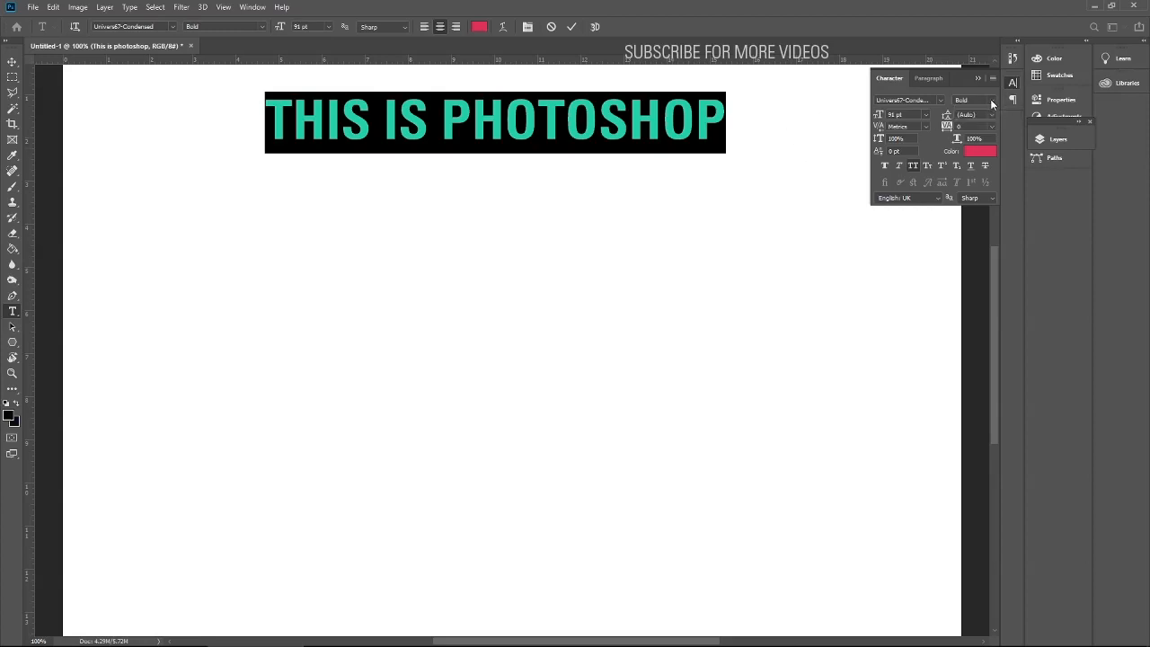
# Widen the letter spacing of the selected text to a tracking value of 100
pyautogui.click(991, 102)
pyautogui.click(929, 153)
pyautogui.moveTo(946, 131)
pyautogui.mouseDown()
pyautogui.moveTo(956, 135)
pyautogui.moveTo(940, 134)
pyautogui.mouseUp()
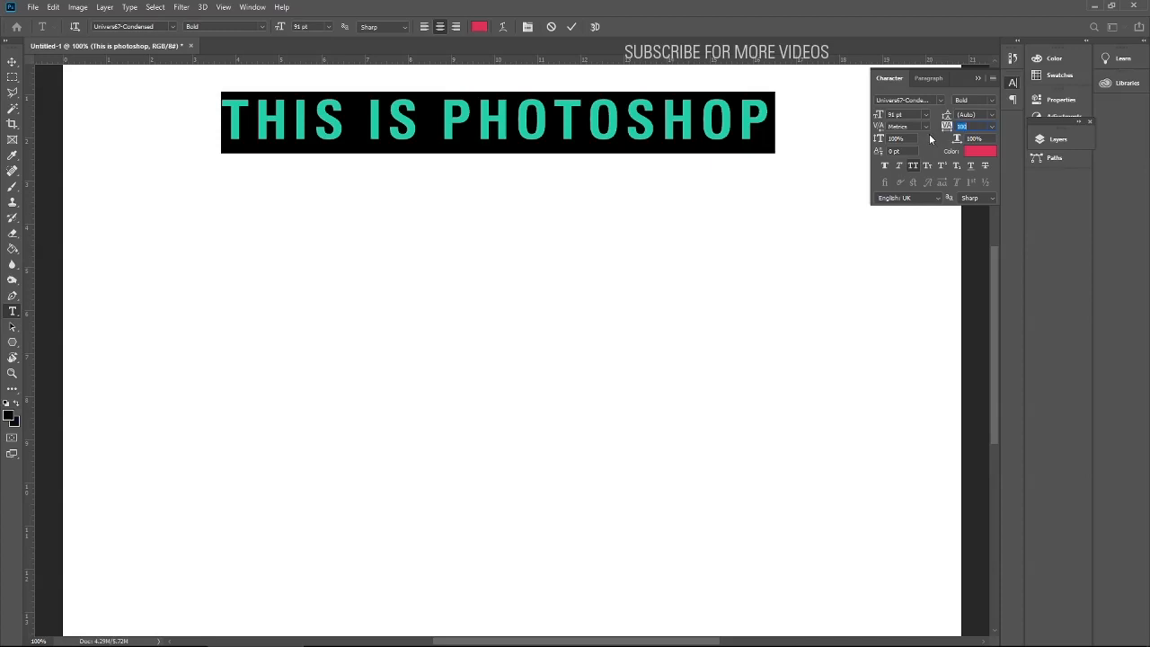
# Try a tracking value of -460 on the selected text and set its tracking to 40
pyautogui.write('-460')
pyautogui.press('Return')
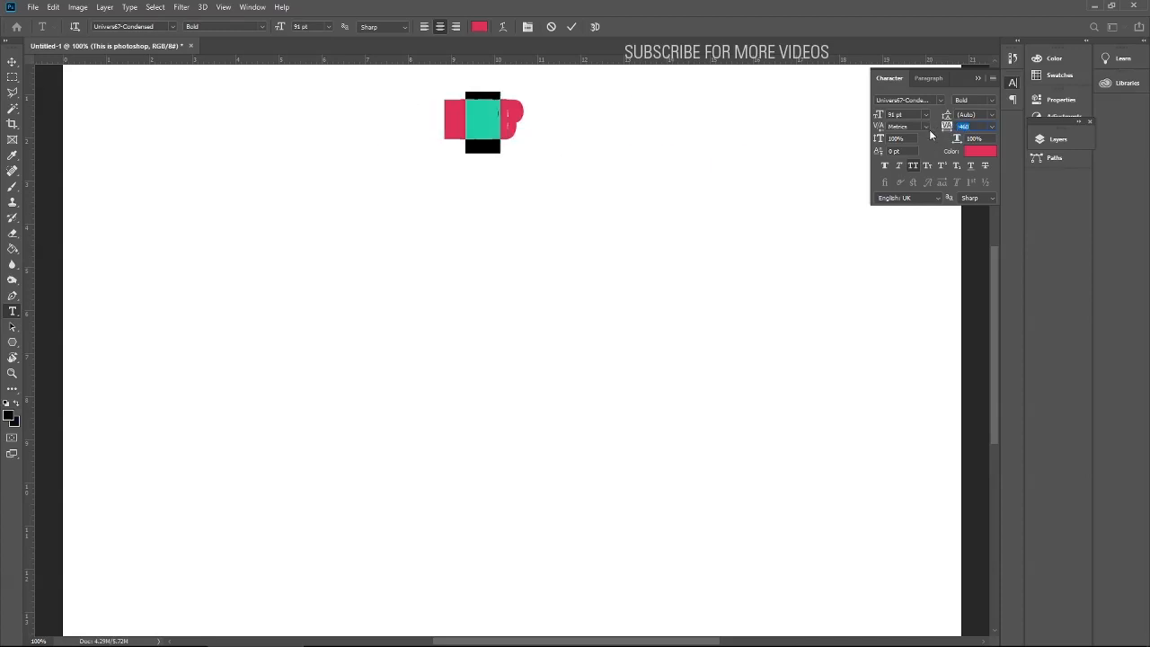
pyautogui.click(925, 126)
pyautogui.click(946, 127)
pyautogui.moveTo(946, 128); pyautogui.dragTo(950, 126)
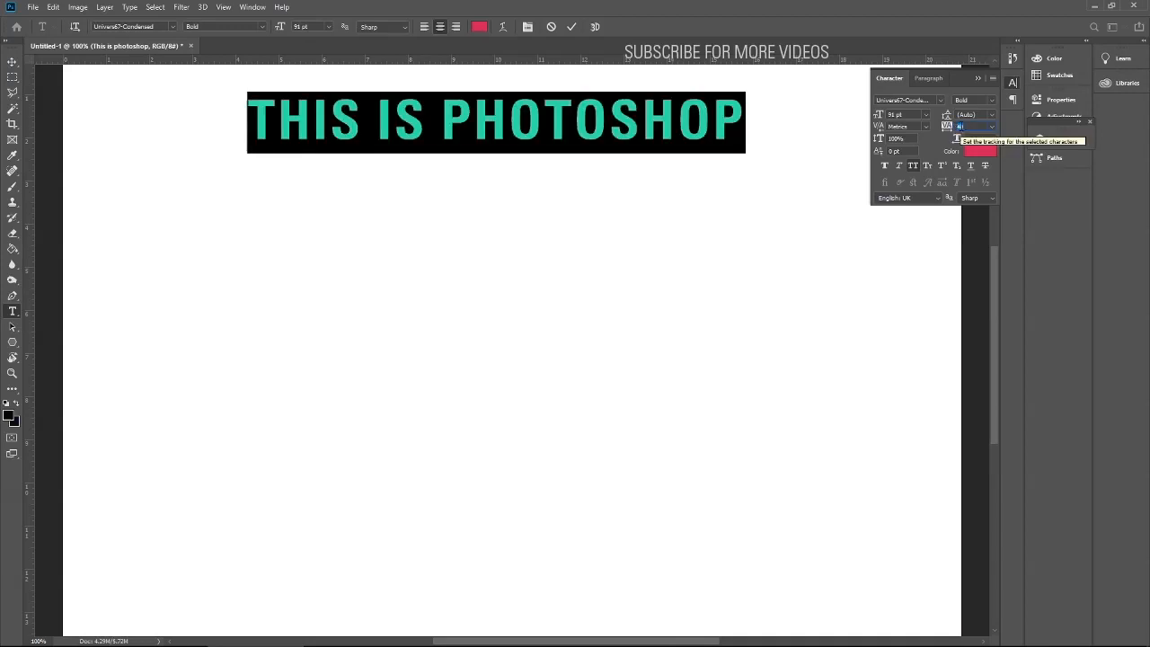
pyautogui.click(979, 114)
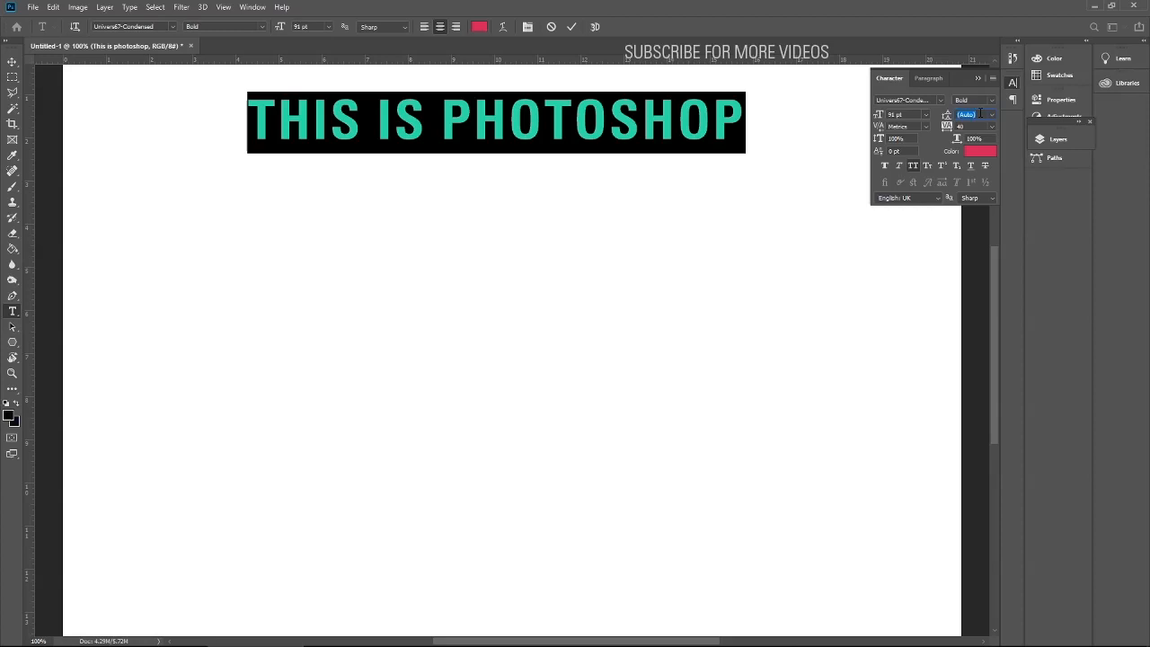
# Delete the whole text line and commit the edit, leaving the type layer unconverted
pyautogui.tripleClick(744, 127)
pyautogui.press('BackSpace')
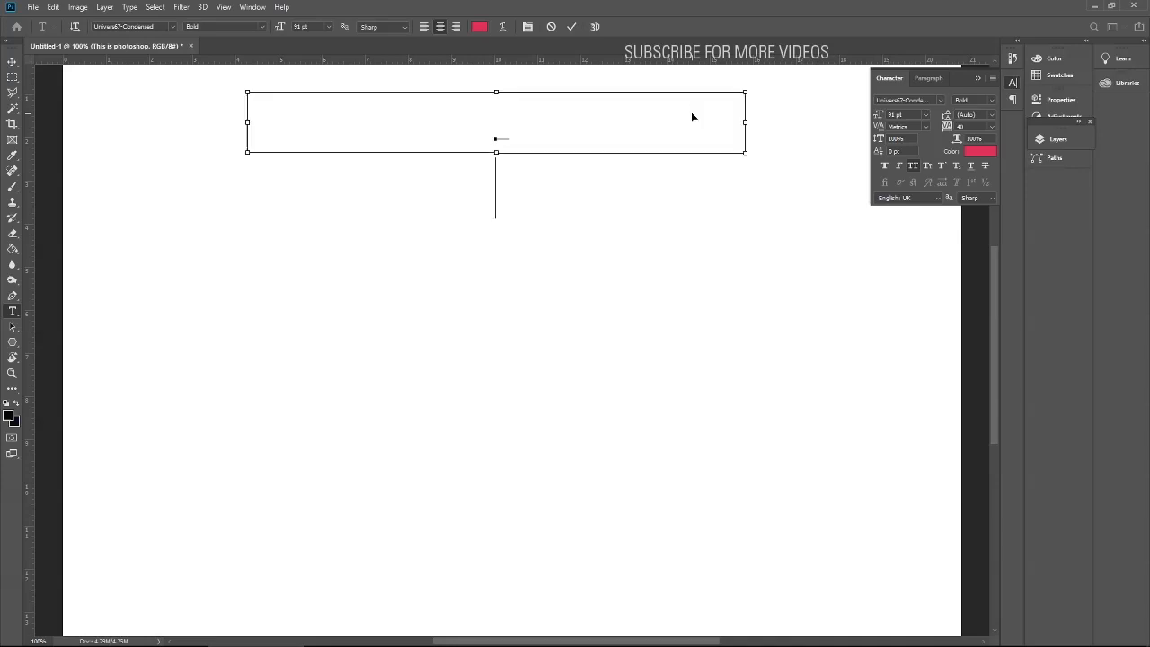
pyautogui.hotkey('ctrl', 'Return')
pyautogui.hotkey('ctrl', 'alt', 'f')
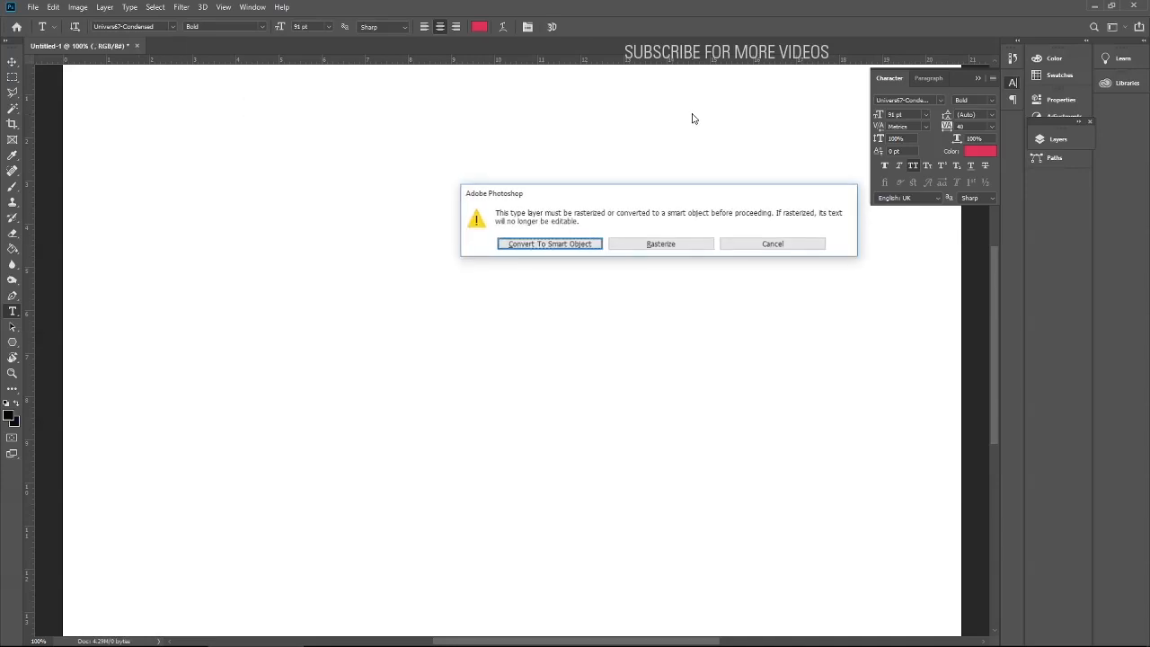
pyautogui.click(755, 249)
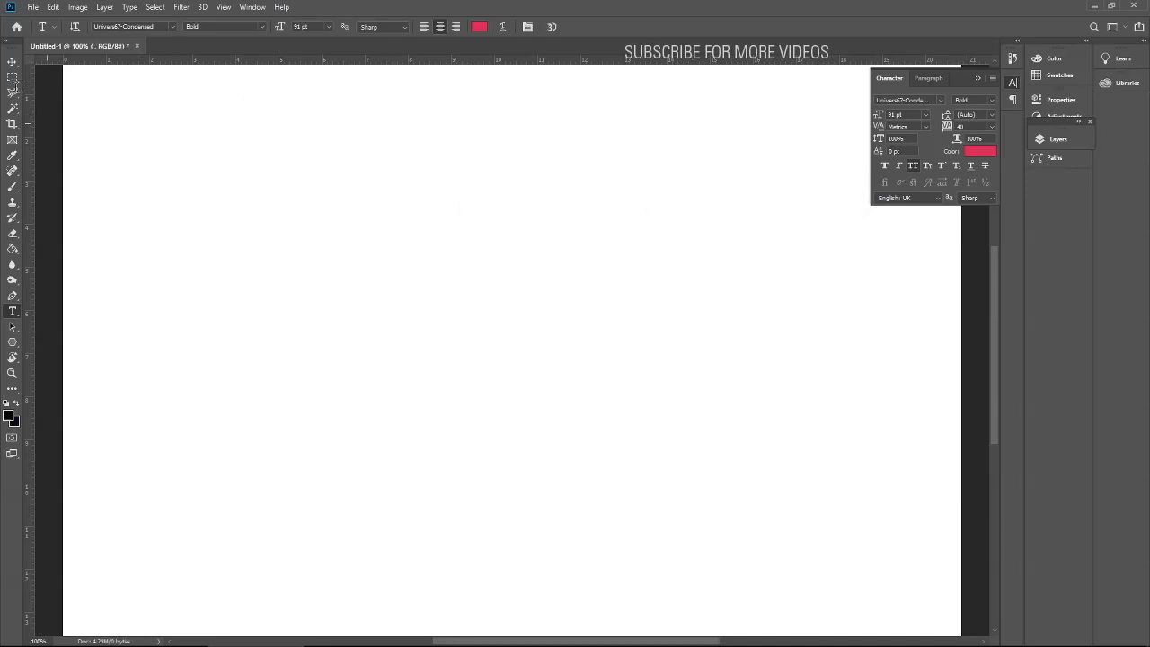
pyautogui.click(12, 62)
pyautogui.press('ctrl')
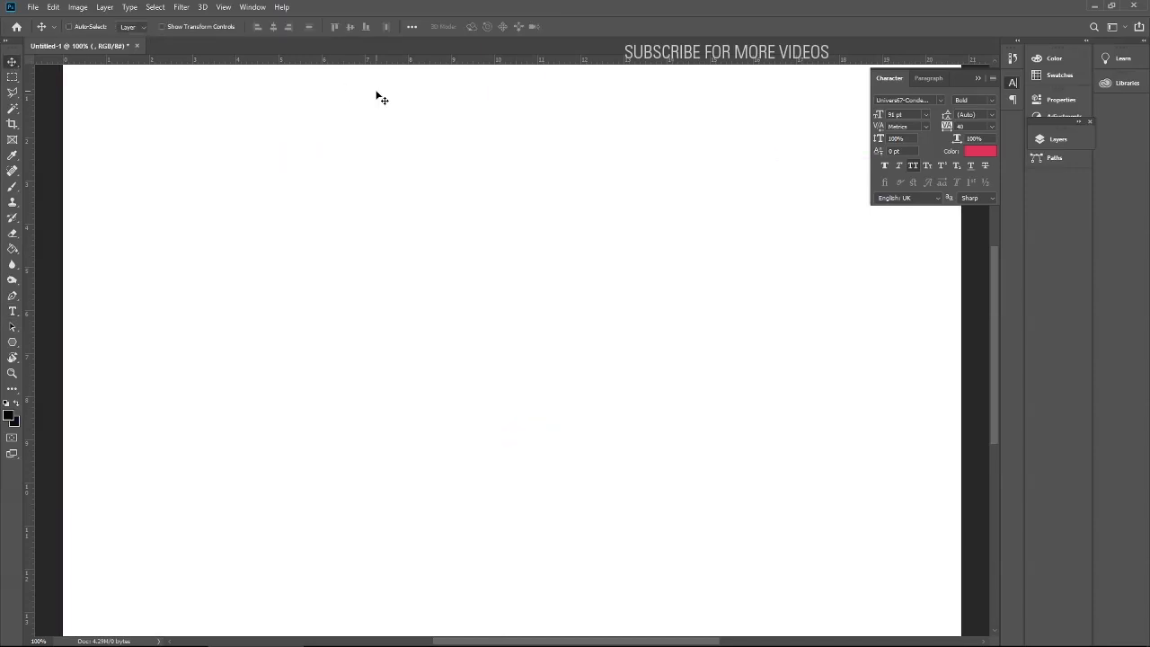
pyautogui.press('ctrl')
pyautogui.moveTo(480, 127); pyautogui.dragTo(482, 241)
# Add a new text line reading "THIS IS PHOTOSHOP" near the upper edge of the canvas
pyautogui.click(12, 310)
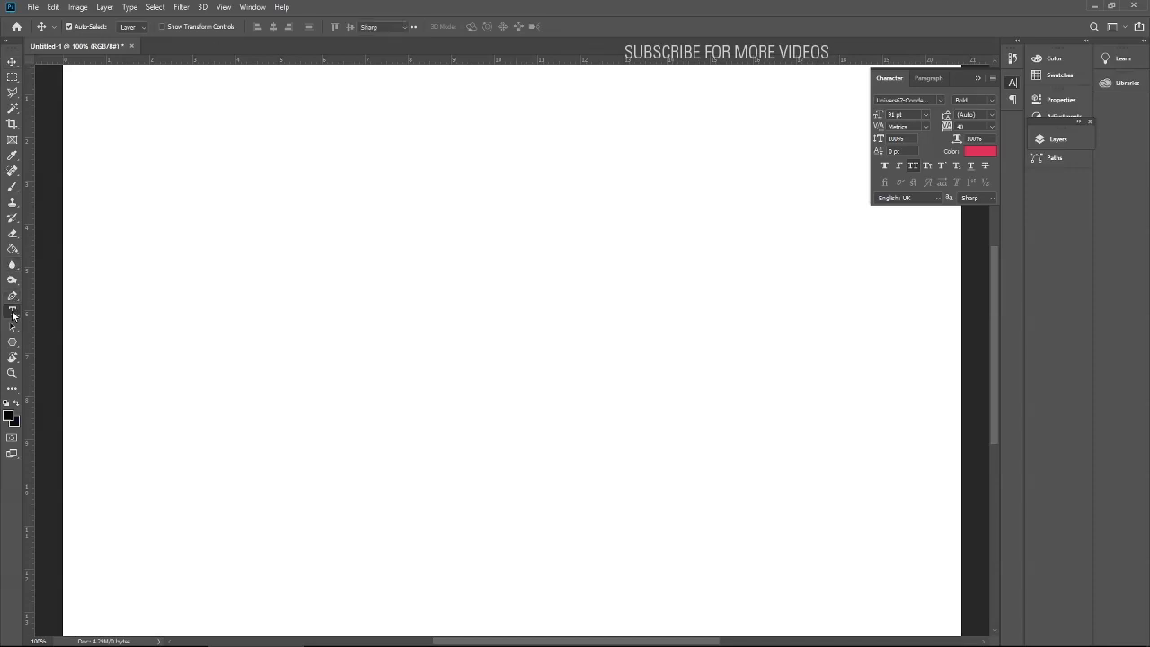
pyautogui.click(357, 141)
pyautogui.write('THI')
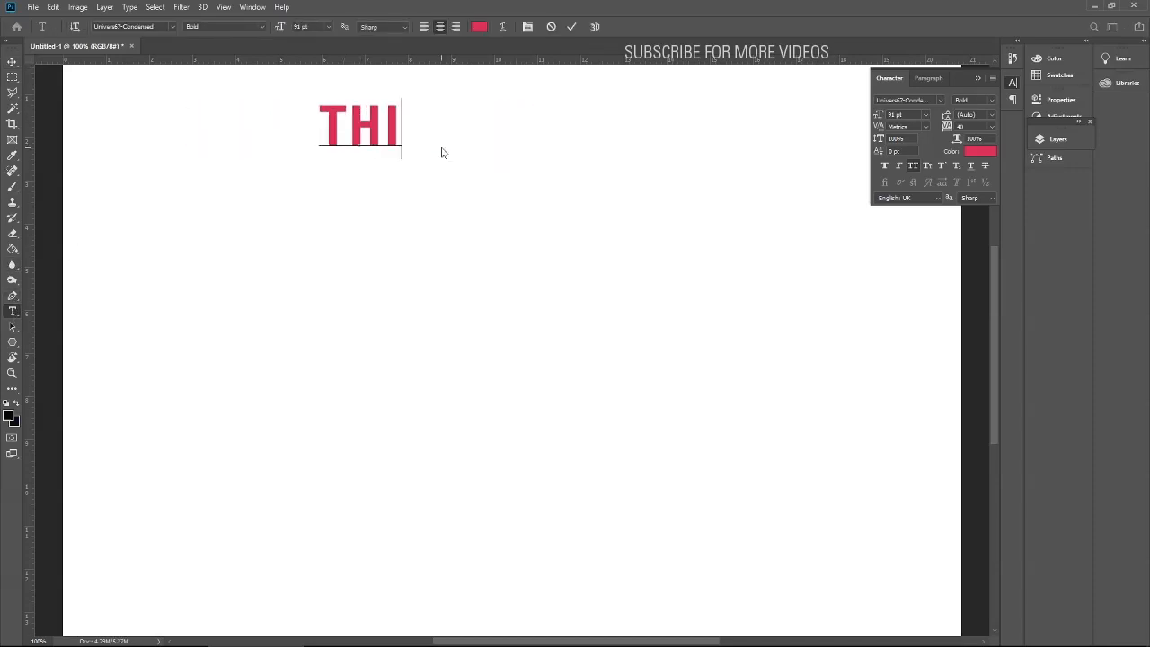
pyautogui.write('S IS PHPTYP')
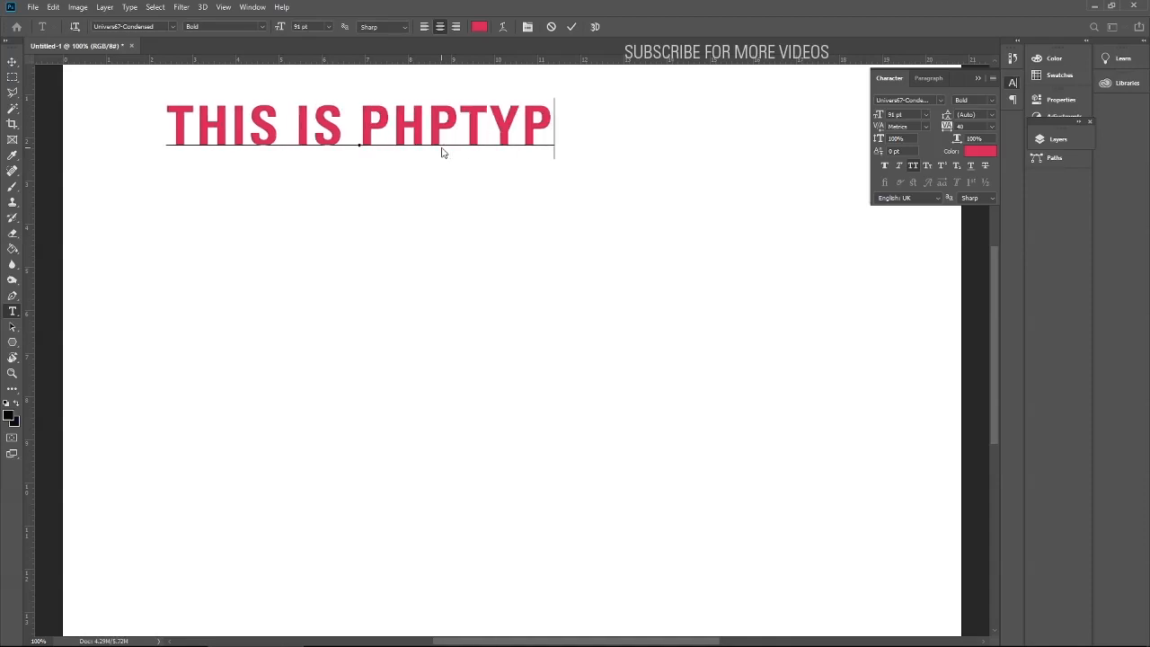
pyautogui.press('BackSpace')
pyautogui.press('BackSpace')
pyautogui.press('BackSpace')
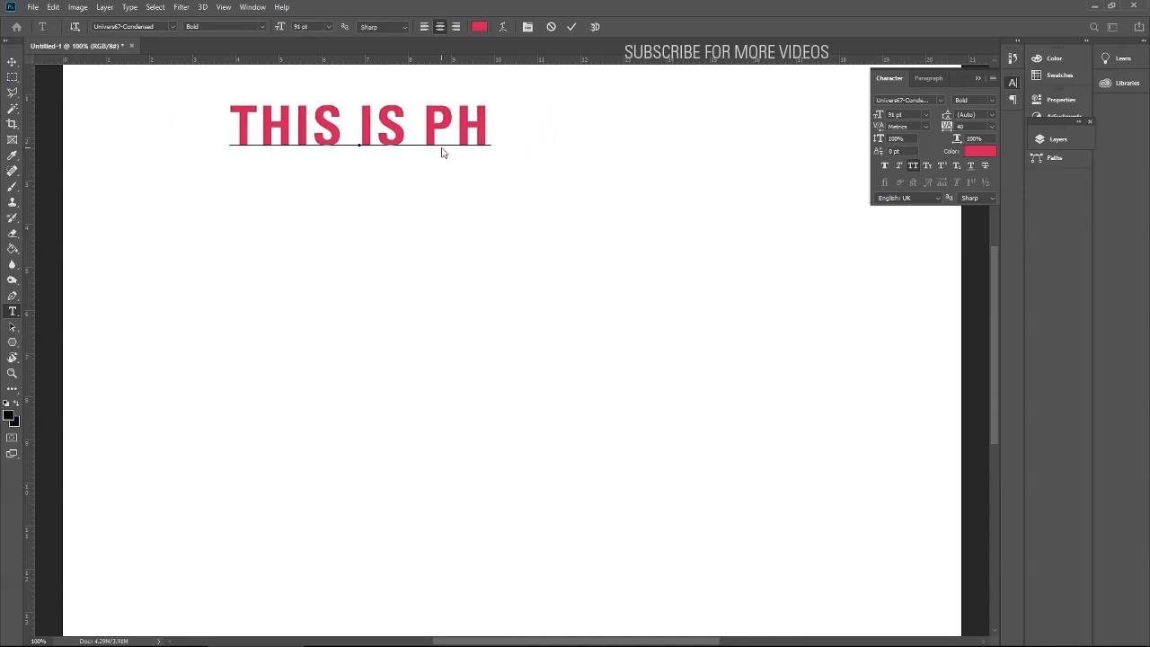
pyautogui.write('OTOSHOP')
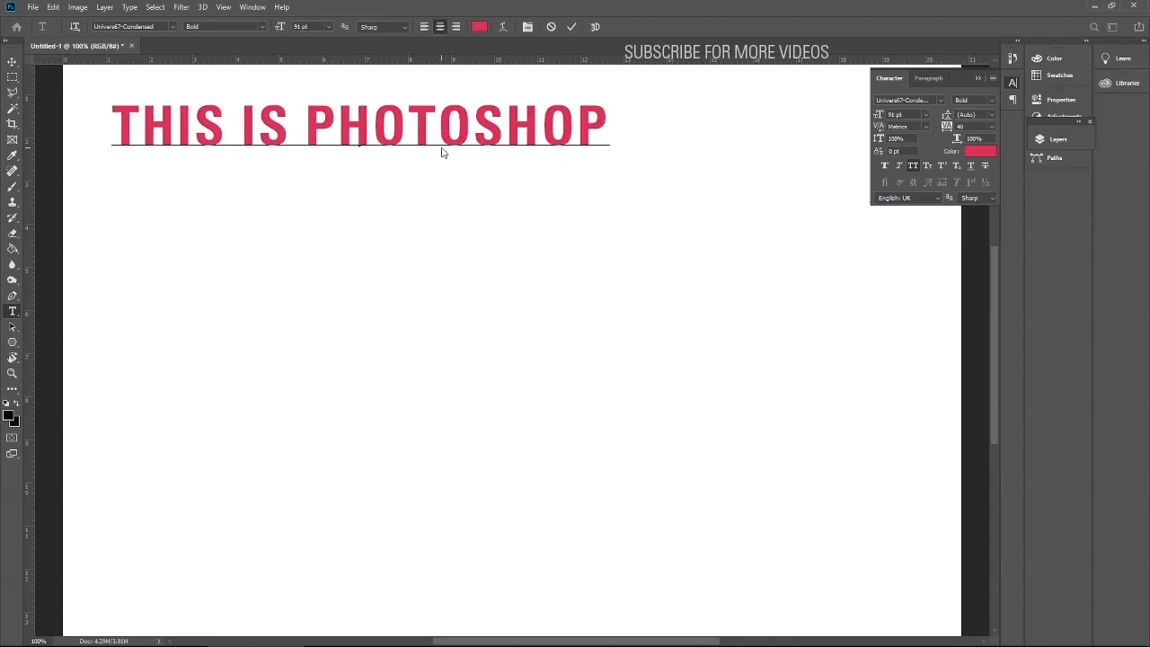
# Copy the whole "THIS IS PHOTOSHOP" line and paste it as a second line beneath the first
pyautogui.hotkey('shift', 'Left')
pyautogui.hotkey('shift', 'Left')
pyautogui.hotkey('shift', 'Left')
pyautogui.hotkey('shift', 'Left')
pyautogui.hotkey('shift', 'Left')
pyautogui.hotkey('shift', 'Left')
pyautogui.hotkey('shift', 'Left')
pyautogui.hotkey('shift', 'Left')
pyautogui.hotkey('shift', 'Left')
pyautogui.hotkey('shift', 'Left')
pyautogui.hotkey('shift', 'Left')
pyautogui.hotkey('shift', 'Left')
pyautogui.hotkey('shift', 'Left')
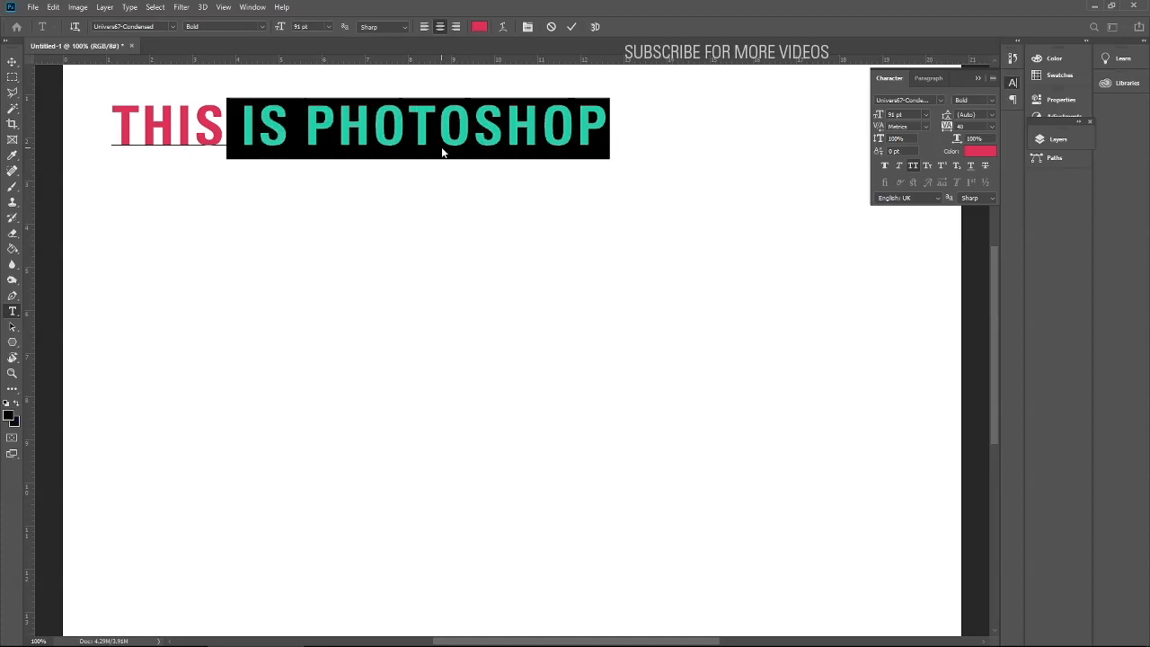
pyautogui.hotkey('shift', 'Left')
pyautogui.hotkey('shift', 'Left')
pyautogui.hotkey('shift', 'Left')
pyautogui.hotkey('shift', 'Left')
pyautogui.hotkey('ctrl', 'c')
pyautogui.press('Right')
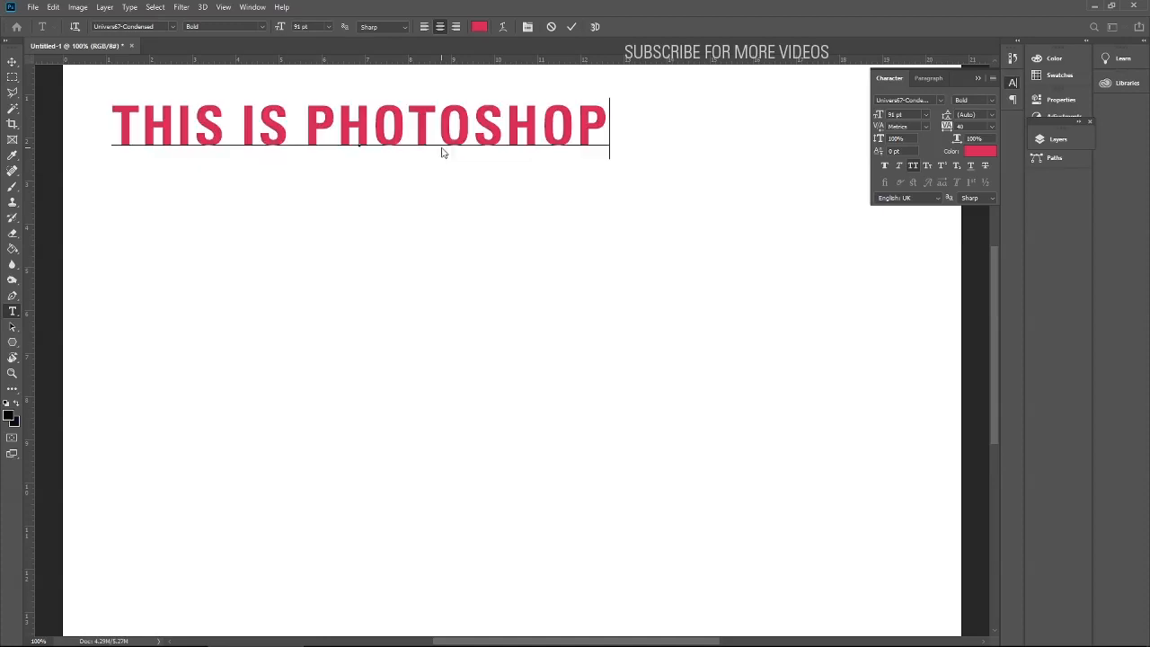
pyautogui.press('Return')
pyautogui.hotkey('ctrl', 'v')
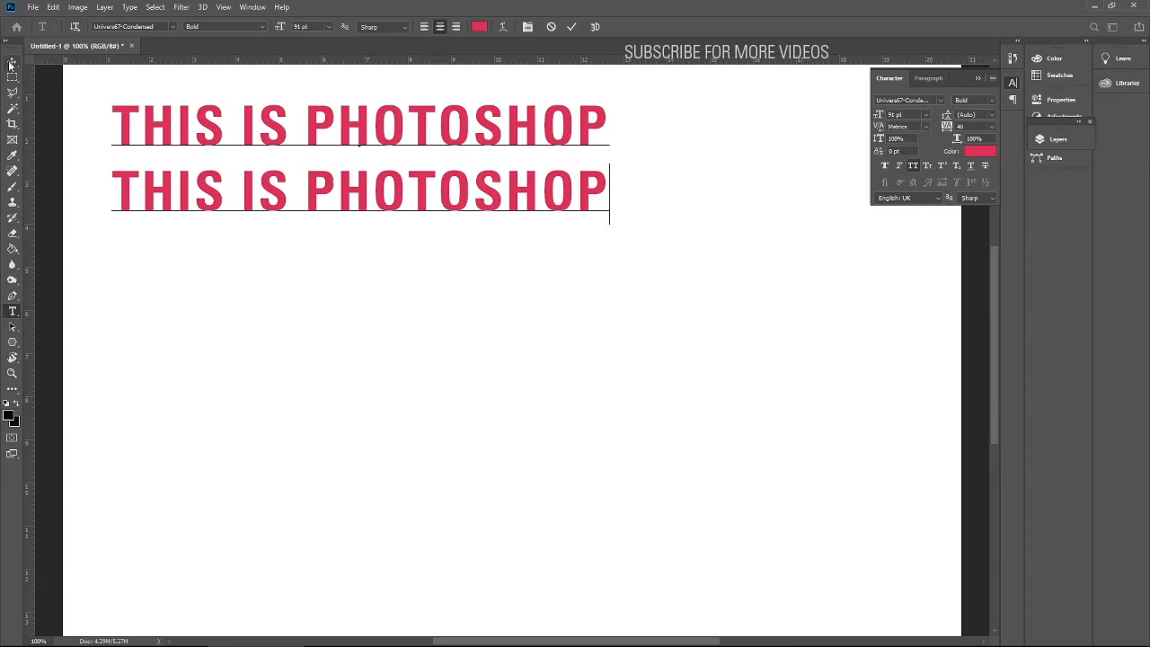
# Commit the two-line text and move it toward the horizontal centre of the canvas
pyautogui.hotkey('ctrl', 'Return')
pyautogui.press('v')
pyautogui.moveTo(398, 136); pyautogui.dragTo(519, 132)
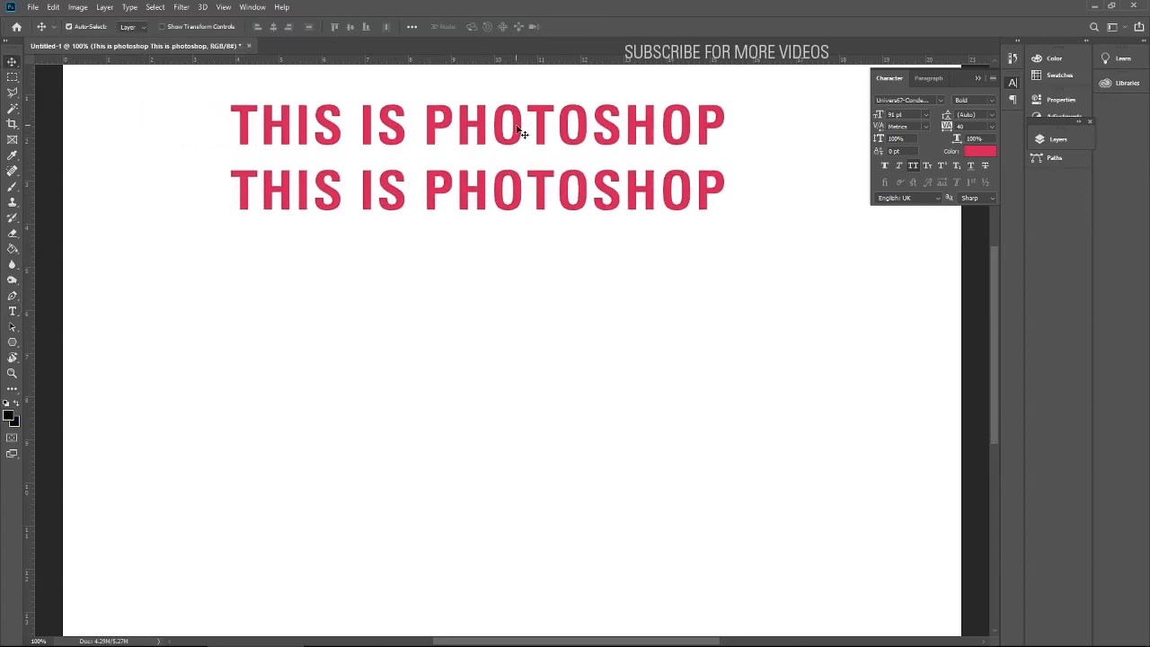
# Show the layers, delete the two-line text layer and undo that deletion
pyautogui.click(1056, 139)
pyautogui.doubleClick(917, 207)
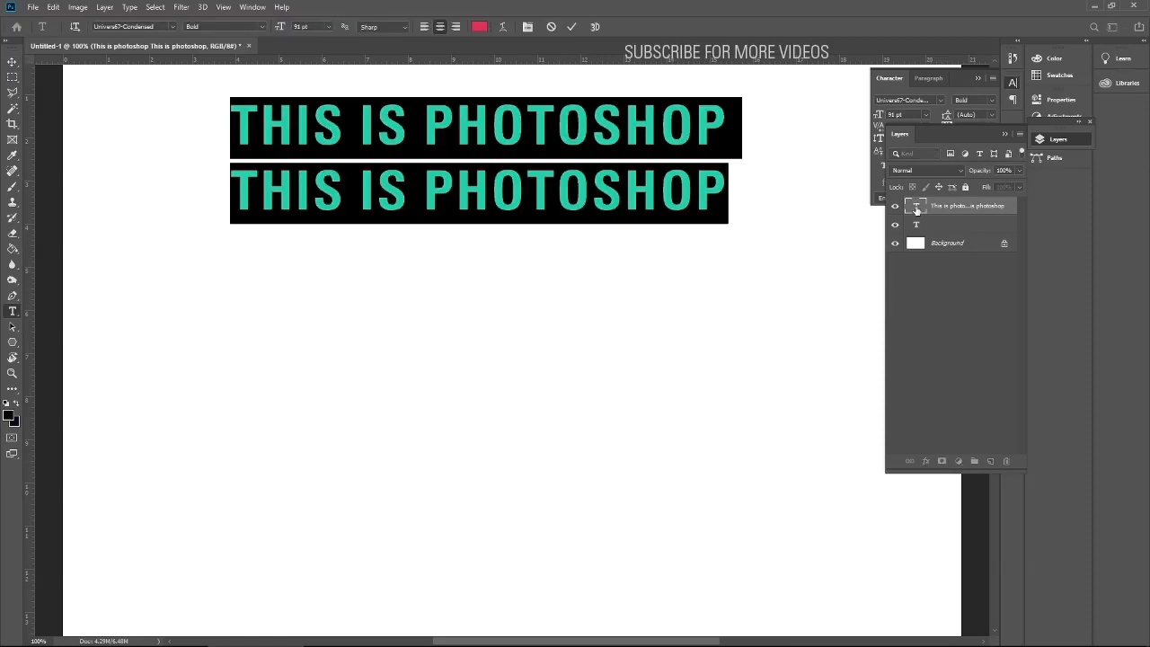
pyautogui.moveTo(916, 211); pyautogui.dragTo(1006, 461)
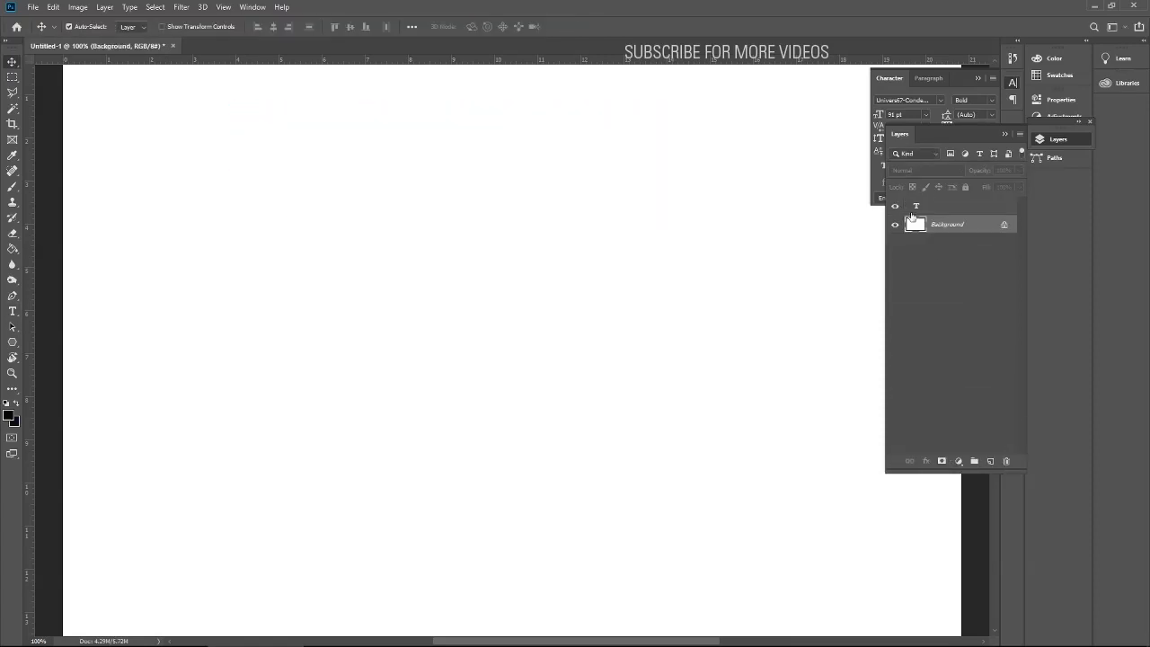
pyautogui.click(917, 206)
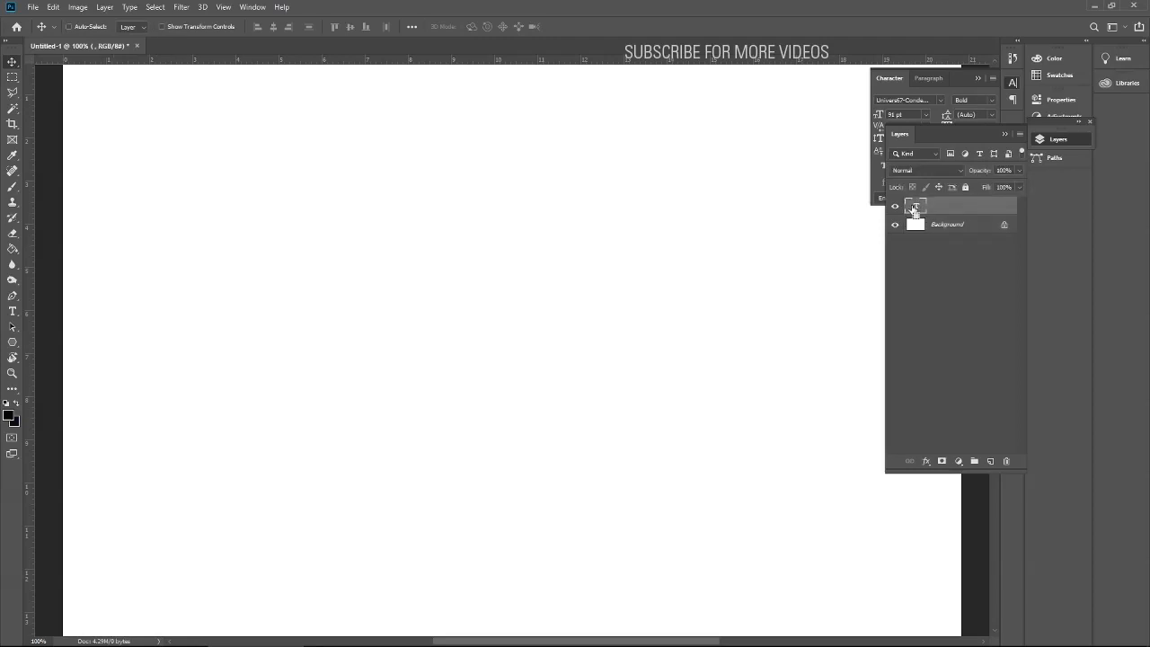
pyautogui.hotkey('ctrl', 'z')
# Delete the empty type layer above the two-line text layer
pyautogui.click(920, 209)
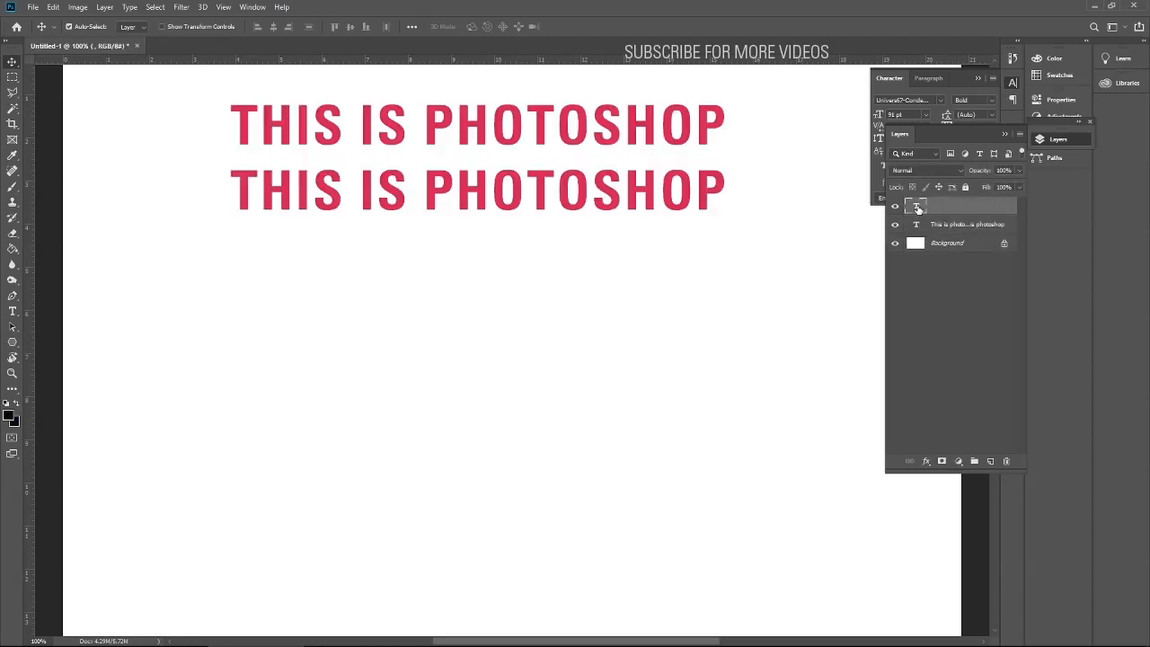
pyautogui.moveTo(917, 207); pyautogui.dragTo(1006, 460)
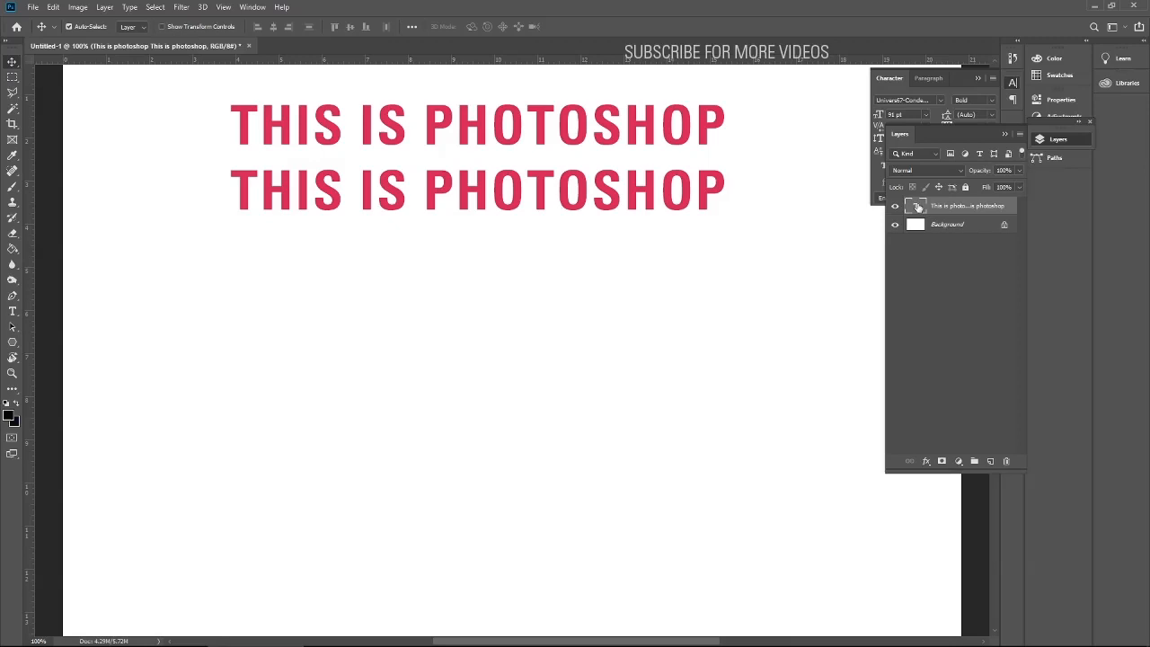
# Select both lines of the text, tighten their leading to 75 pt and commit the edit
pyautogui.doubleClick(917, 206)
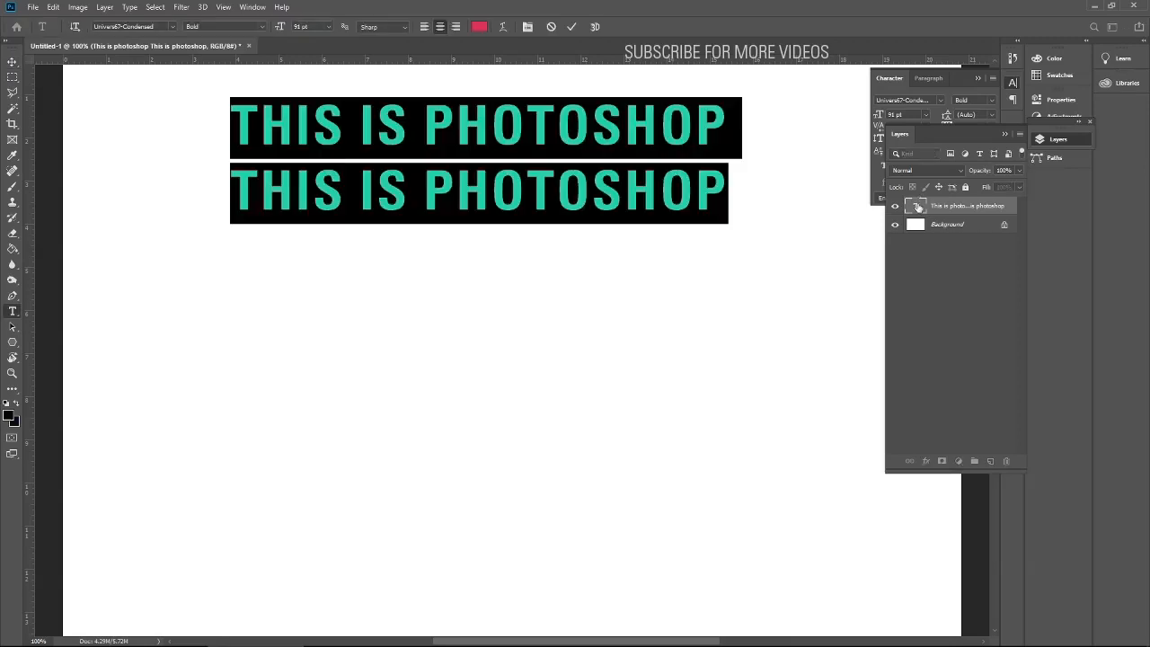
pyautogui.click(1004, 135)
pyautogui.click(586, 158)
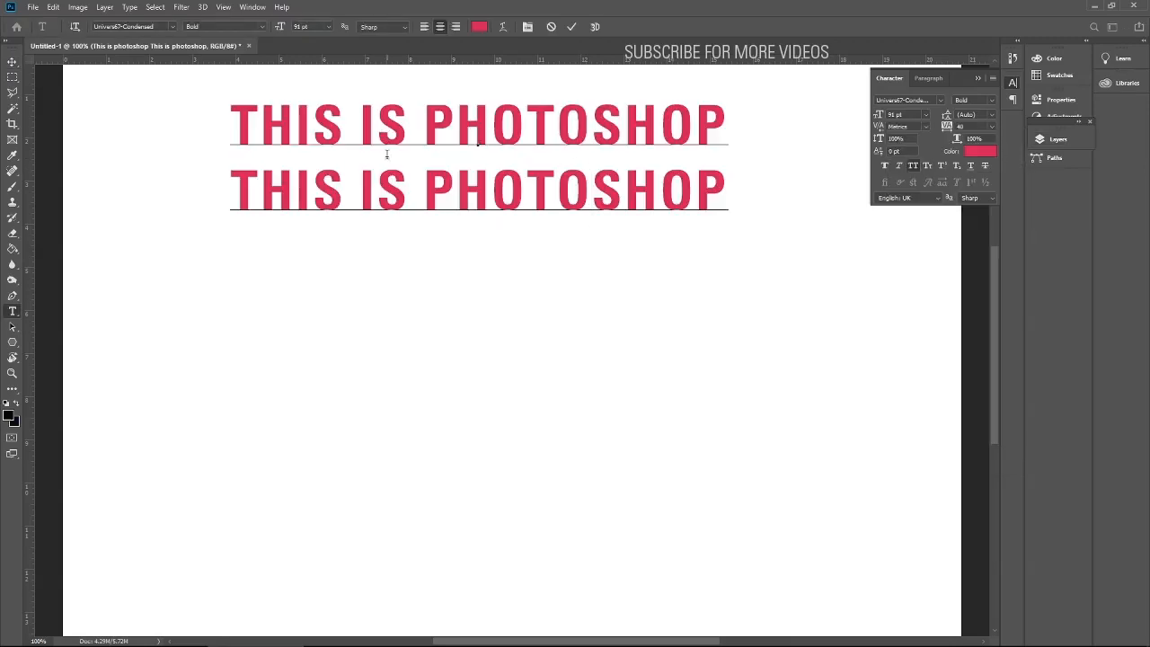
pyautogui.moveTo(232, 124); pyautogui.dragTo(753, 179)
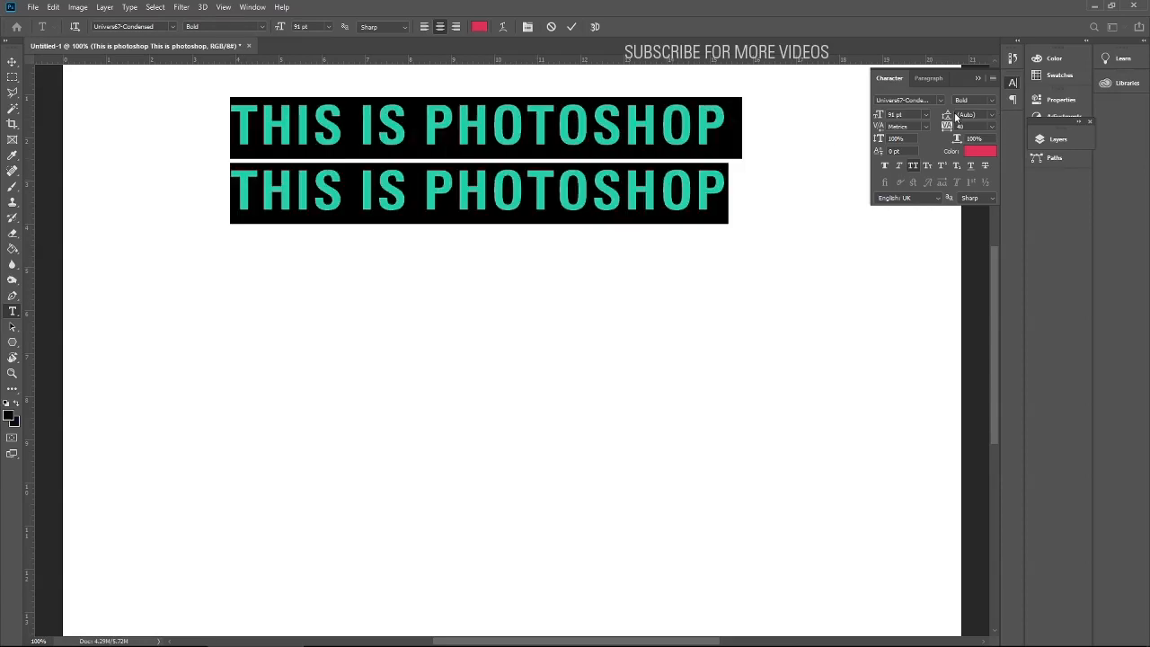
pyautogui.moveTo(948, 115); pyautogui.dragTo(927, 126)
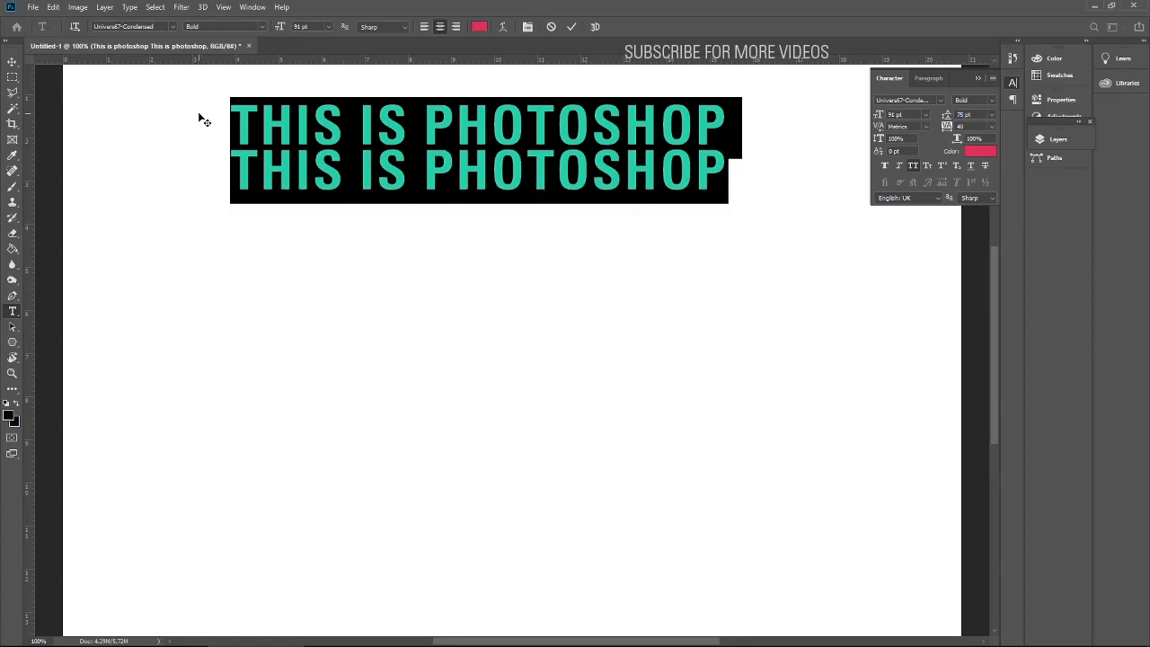
pyautogui.click(11, 61)
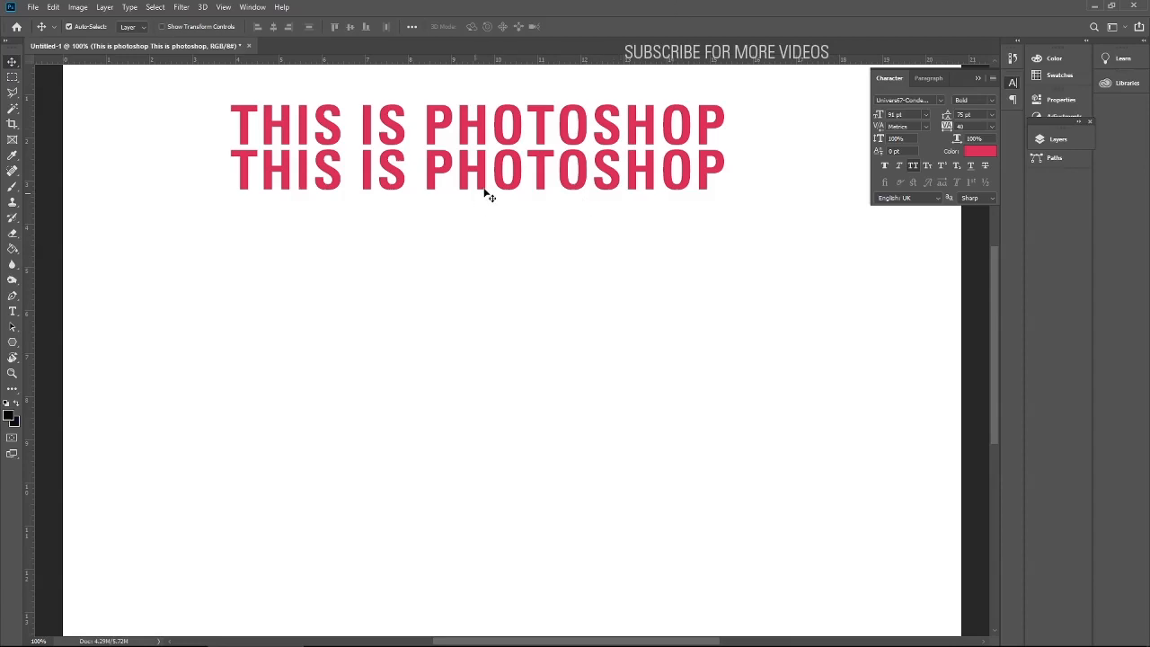
# Reduce the leading of the two-line text to 68 pt, commit it and hide the layers list
pyautogui.click(1058, 139)
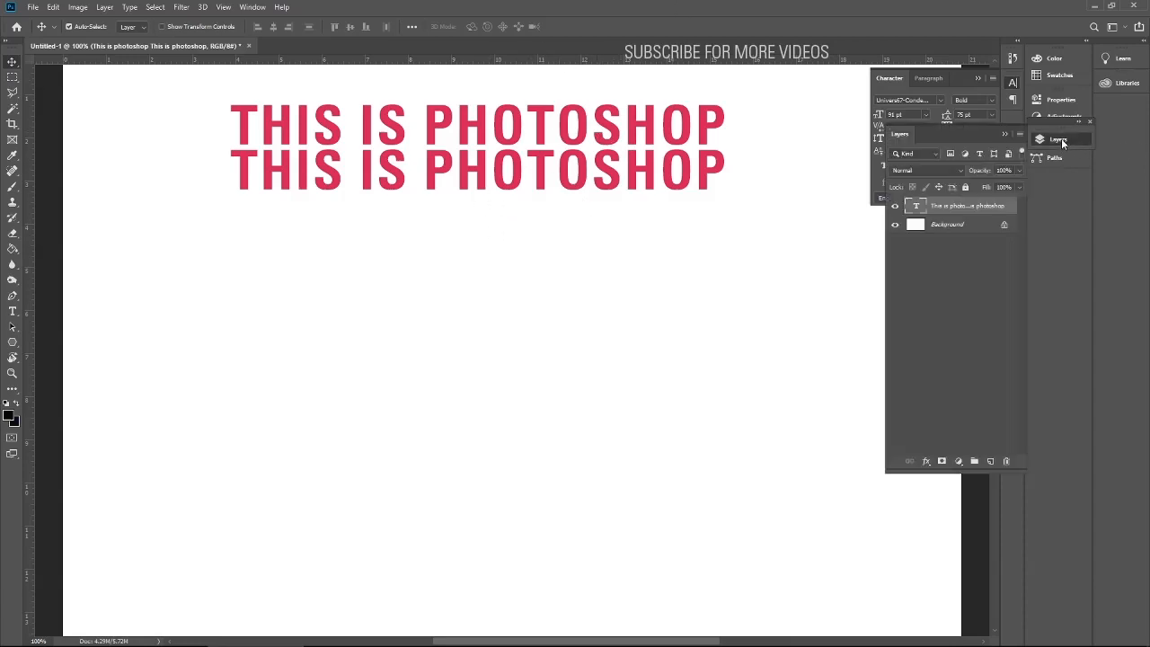
pyautogui.doubleClick(914, 207)
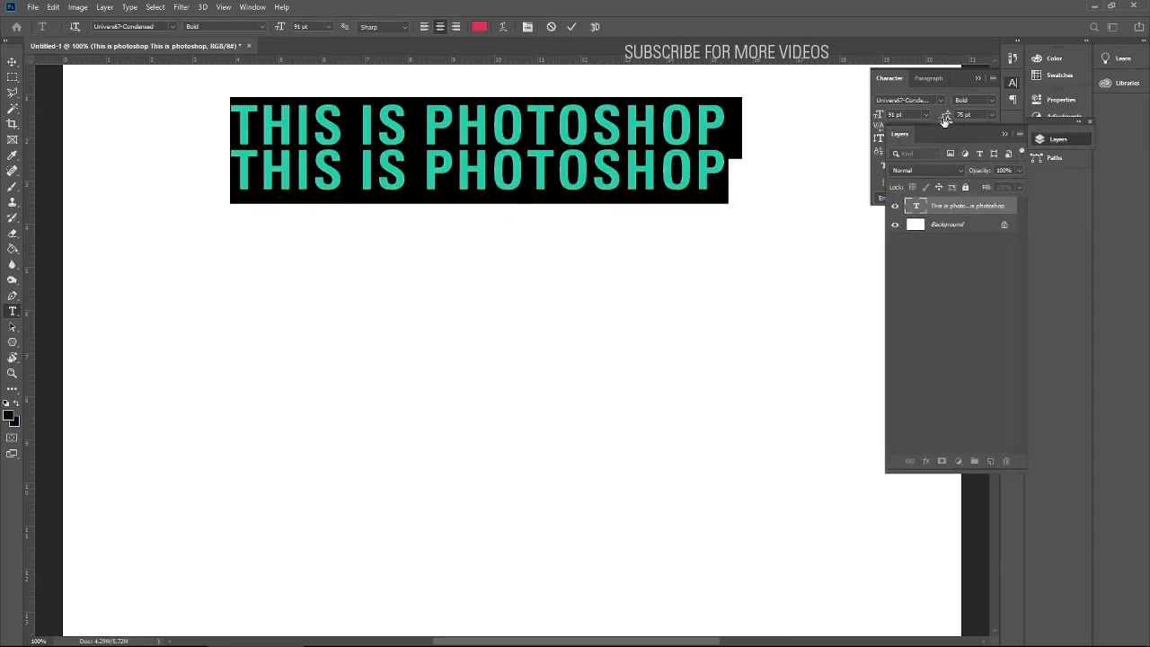
pyautogui.moveTo(945, 119); pyautogui.dragTo(918, 119)
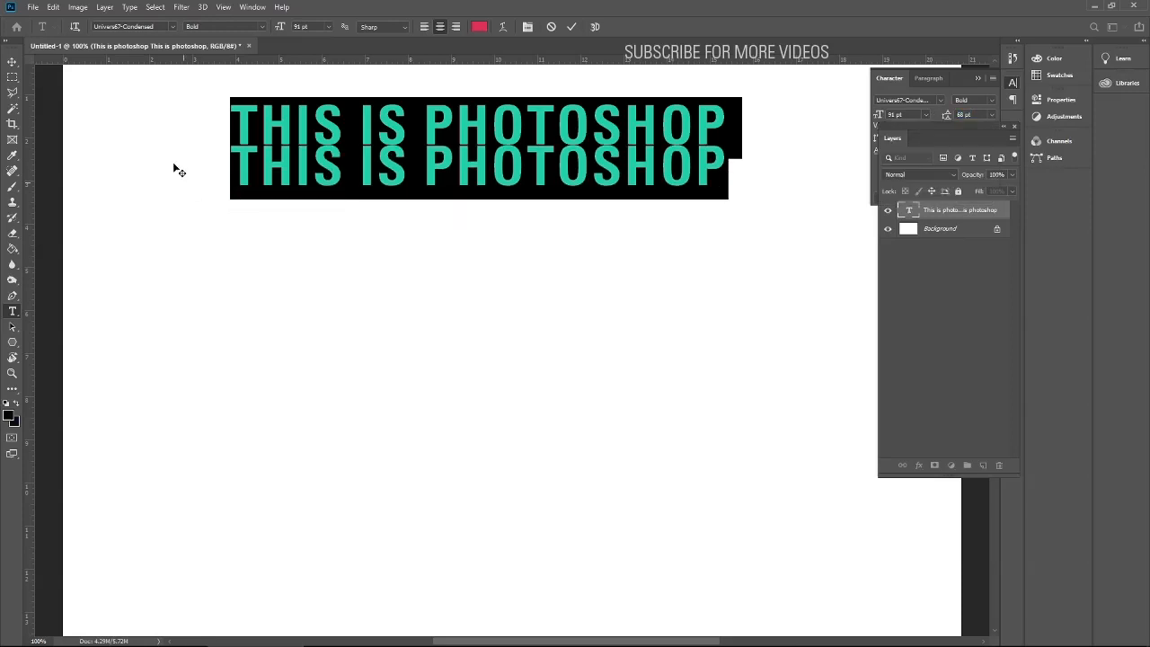
pyautogui.click(12, 62)
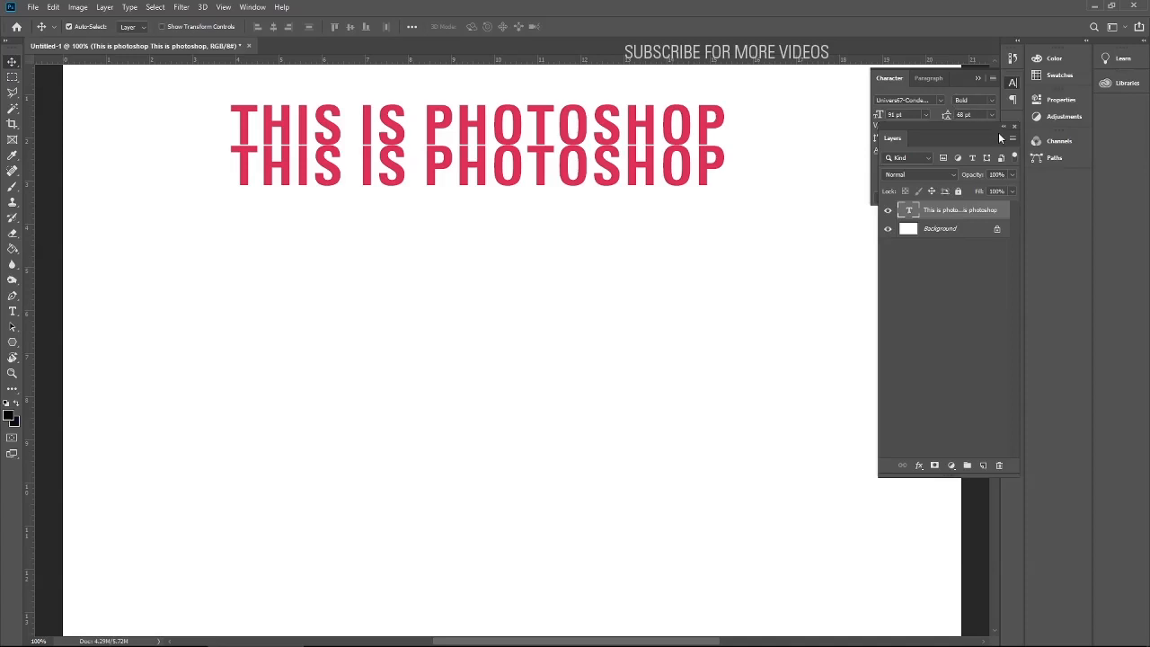
pyautogui.click(1011, 128)
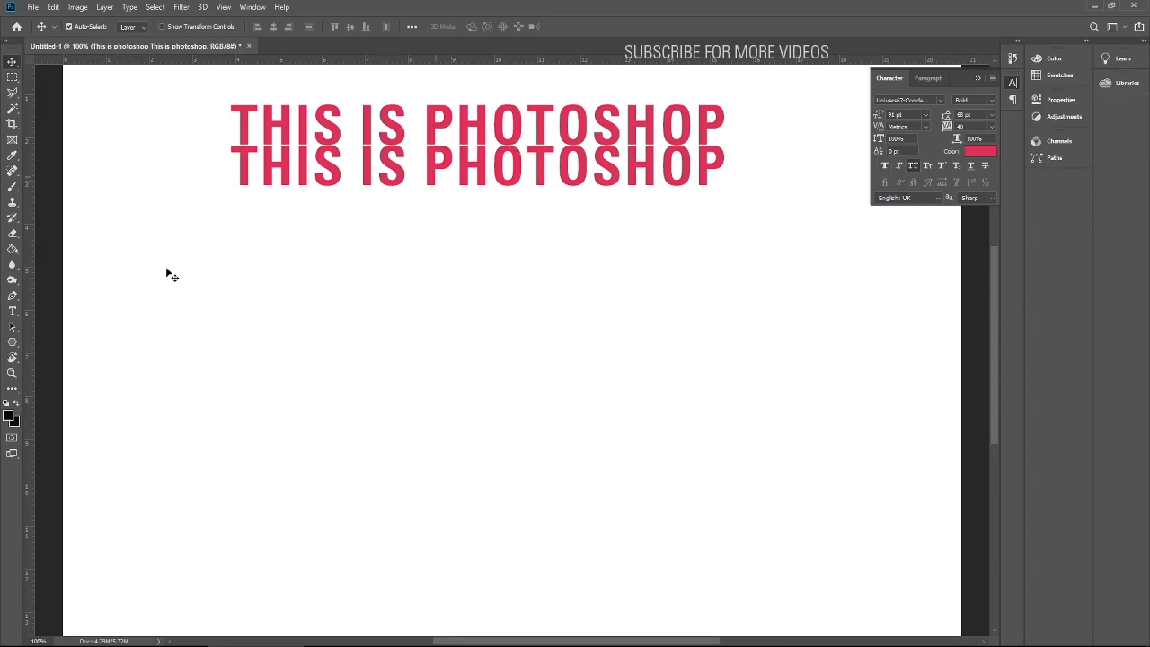
# Select the two-line text after its first letter and switch All Caps off and back on
pyautogui.click(12, 312)
pyautogui.click(231, 126)
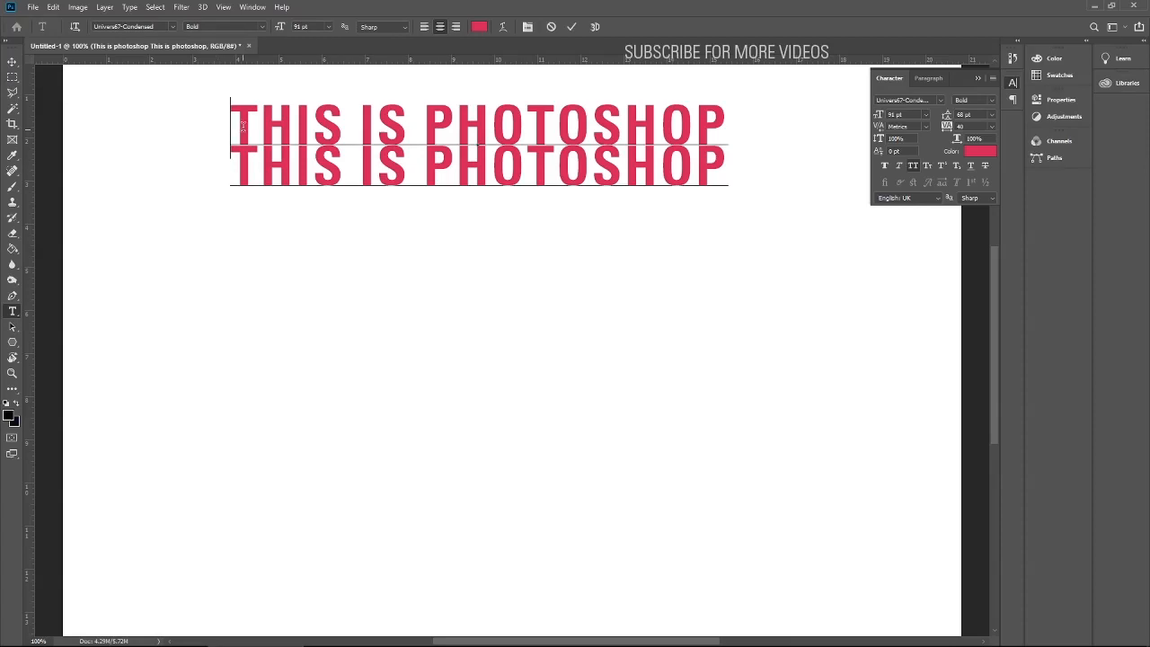
pyautogui.moveTo(259, 126); pyautogui.dragTo(729, 187)
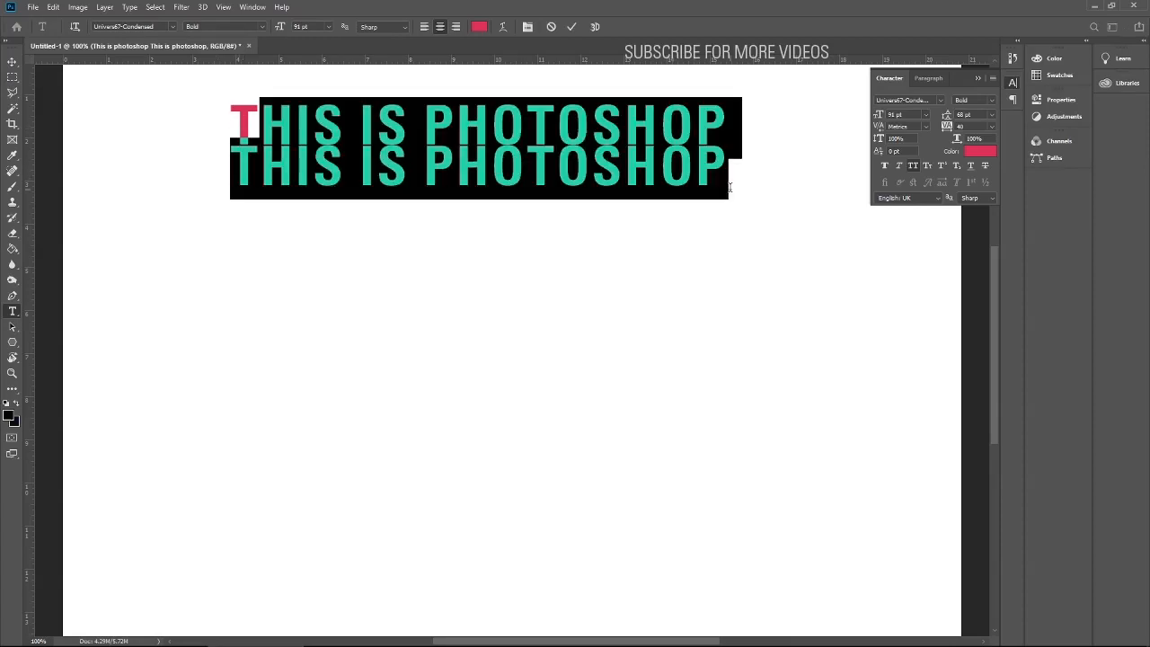
pyautogui.click(913, 167)
pyautogui.click(913, 166)
# Reselect both lines of the text in full and turn off All Caps
pyautogui.click(467, 150)
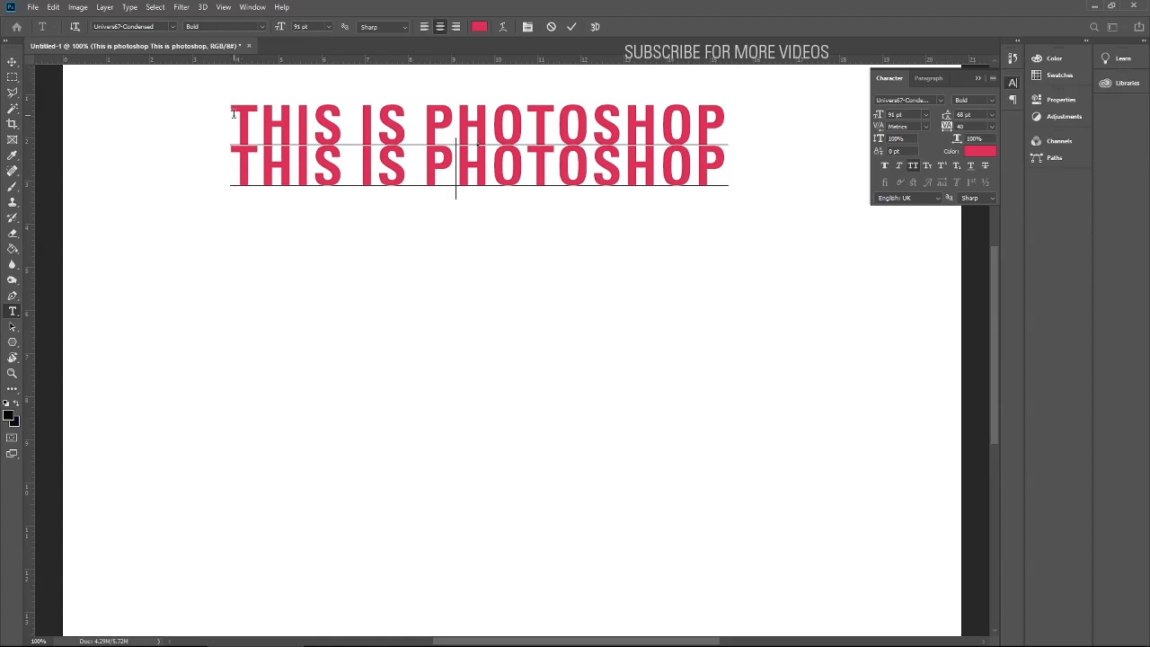
pyautogui.moveTo(232, 117); pyautogui.dragTo(870, 148)
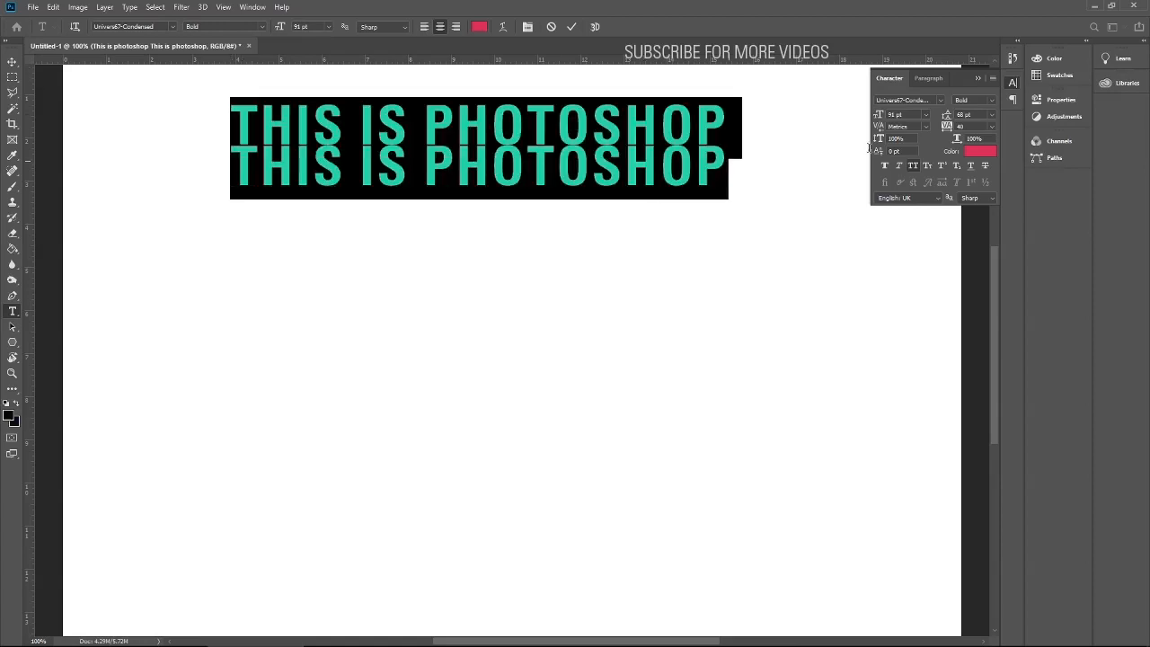
pyautogui.click(915, 164)
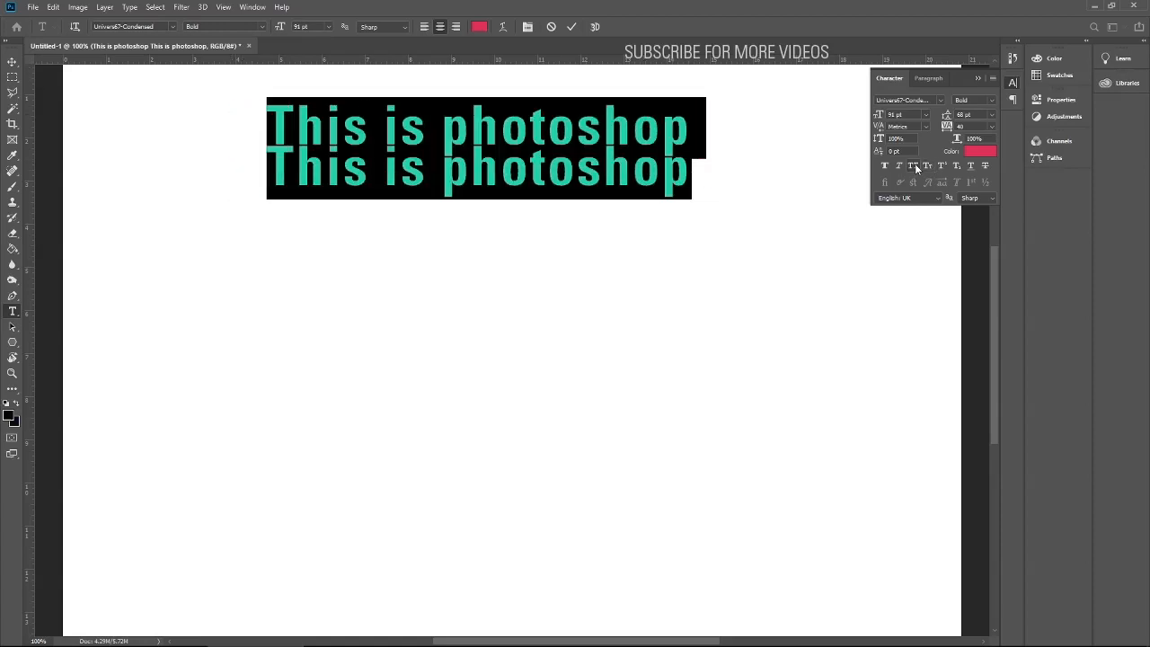
# Reselect both text lines, switch Faux Bold on and off repeatedly and leave it on
pyautogui.click(501, 158)
pyautogui.moveTo(283, 111); pyautogui.dragTo(701, 175)
pyautogui.click(884, 165)
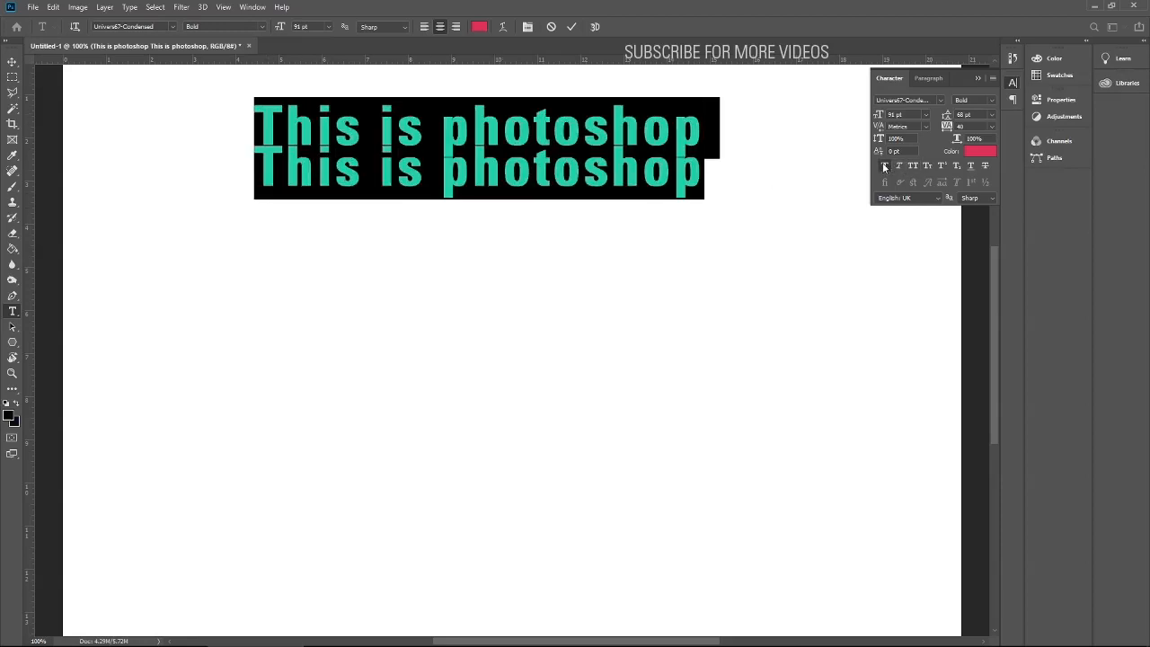
pyautogui.click(884, 165)
pyautogui.click(884, 165)
pyautogui.click(884, 165)
pyautogui.click(884, 165)
# Apply Faux Italic, All Caps, Small Caps, Subscript and Underline one after another to the selected text
pyautogui.click(898, 166)
pyautogui.click(913, 166)
pyautogui.click(927, 165)
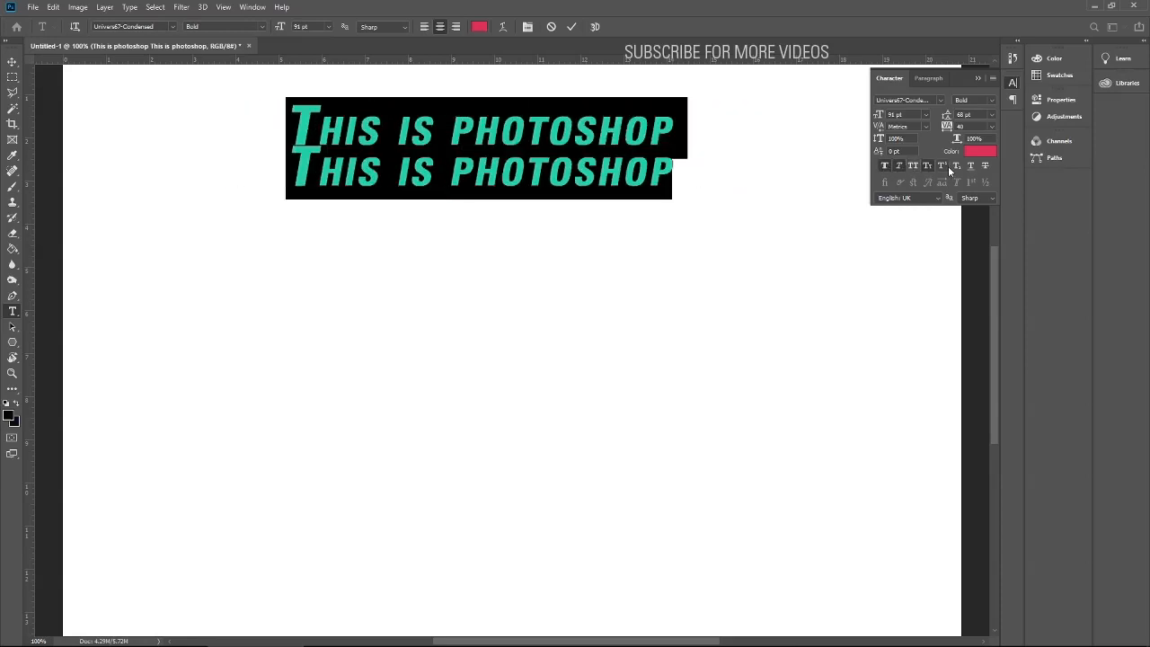
pyautogui.click(956, 165)
pyautogui.click(971, 167)
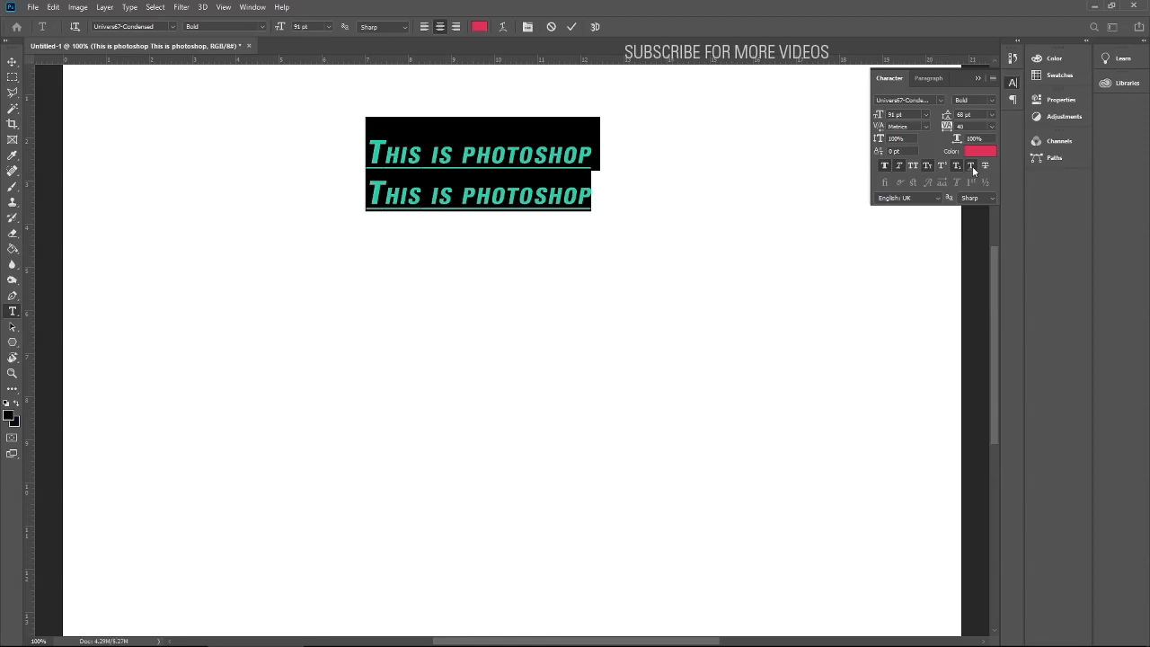
# Switch Strikethrough on and off and remove Underline and Subscript from the selected text
pyautogui.click(985, 166)
pyautogui.click(985, 166)
pyautogui.click(971, 166)
pyautogui.click(956, 166)
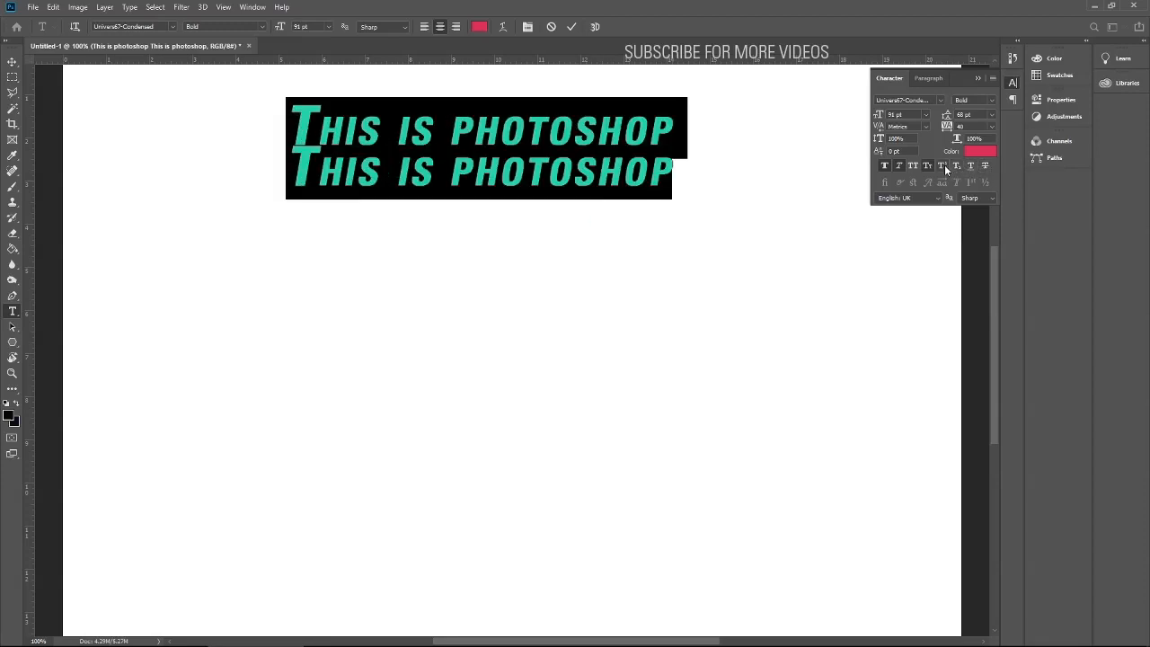
# Switch Superscript on and off and turn off Small Caps for the selected text
pyautogui.click(942, 166)
pyautogui.click(942, 166)
pyautogui.click(926, 166)
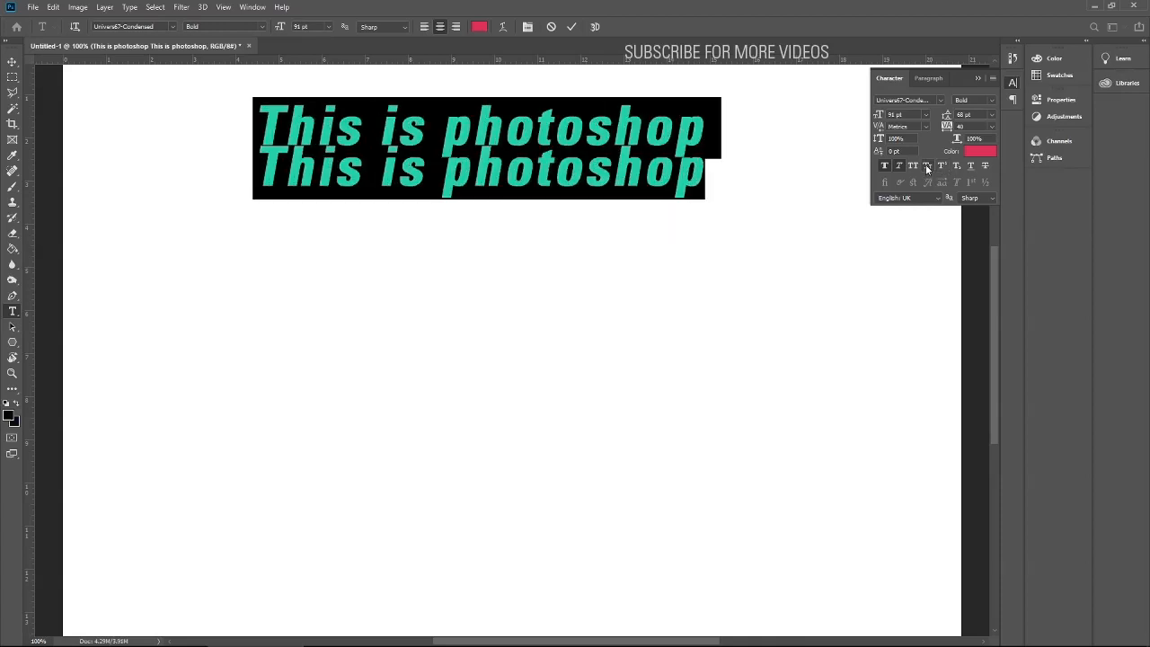
# Turn All Caps on for the selected text and remove its Faux Italic and Faux Bold
pyautogui.click(912, 166)
pyautogui.click(898, 166)
pyautogui.click(884, 166)
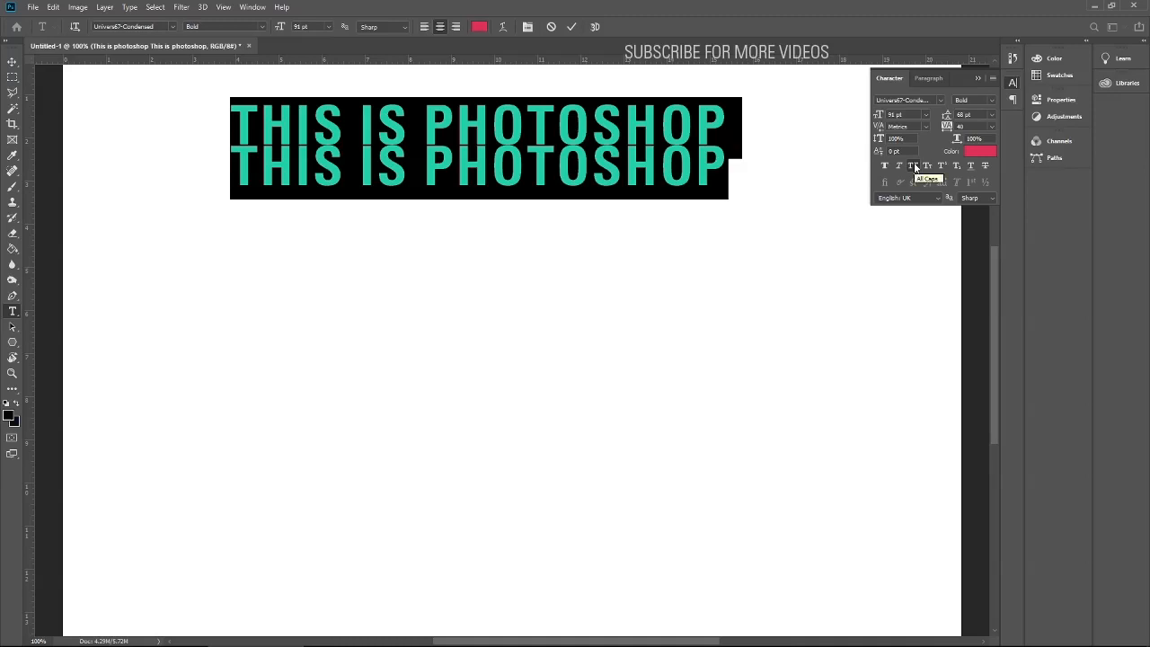
# Try left, centre and right paragraph alignment on the two-line text
pyautogui.click(929, 79)
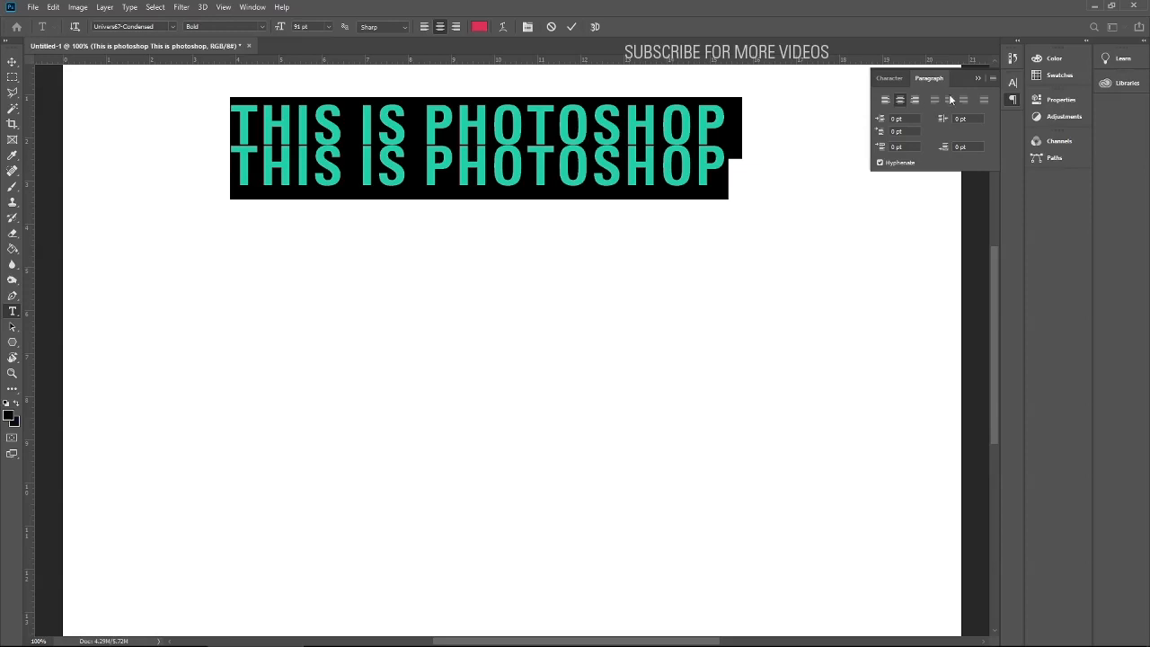
pyautogui.click(885, 100)
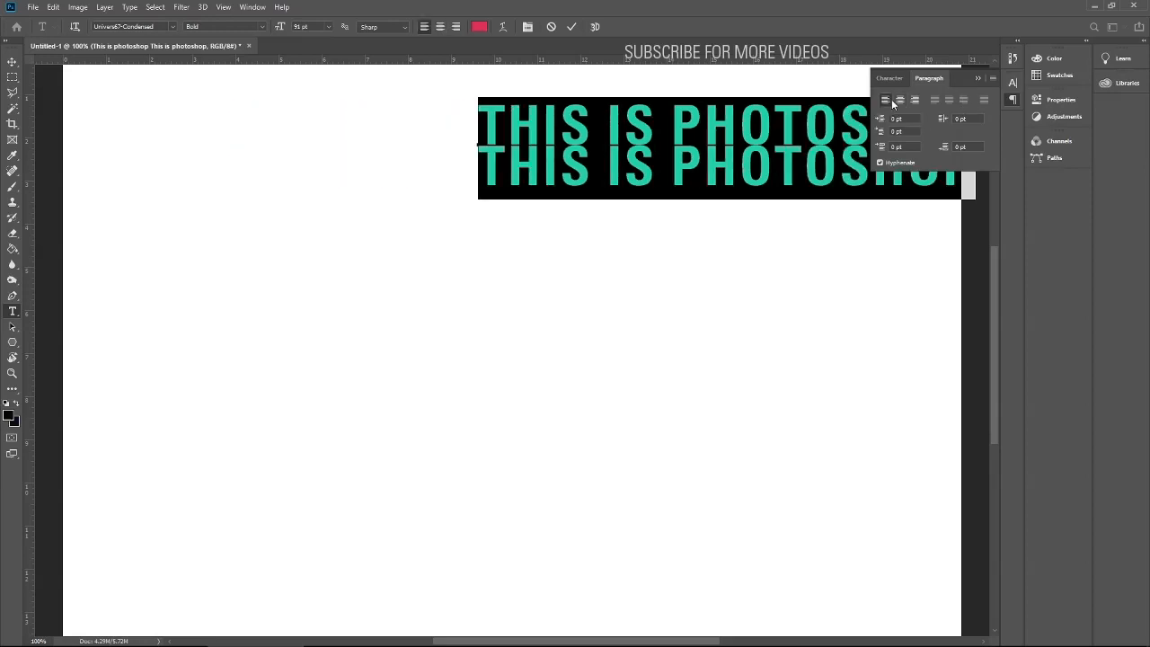
pyautogui.click(900, 99)
pyautogui.click(914, 100)
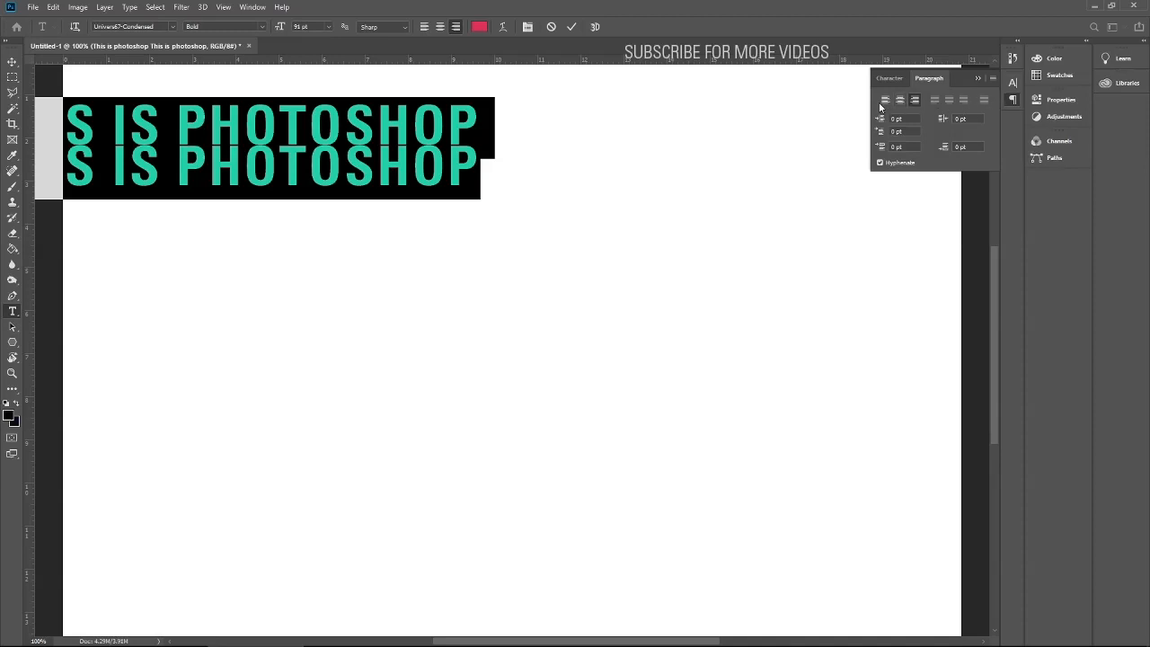
# Left-align the two-line text and move it back fully onto the canvas
pyautogui.click(885, 100)
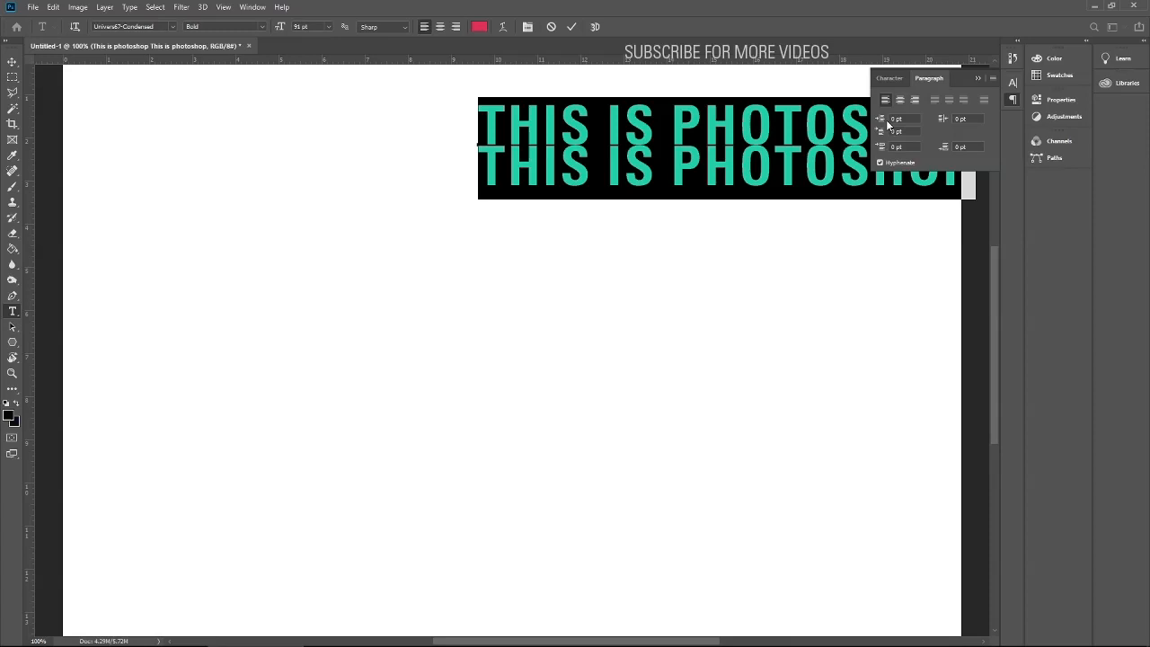
pyautogui.click(977, 78)
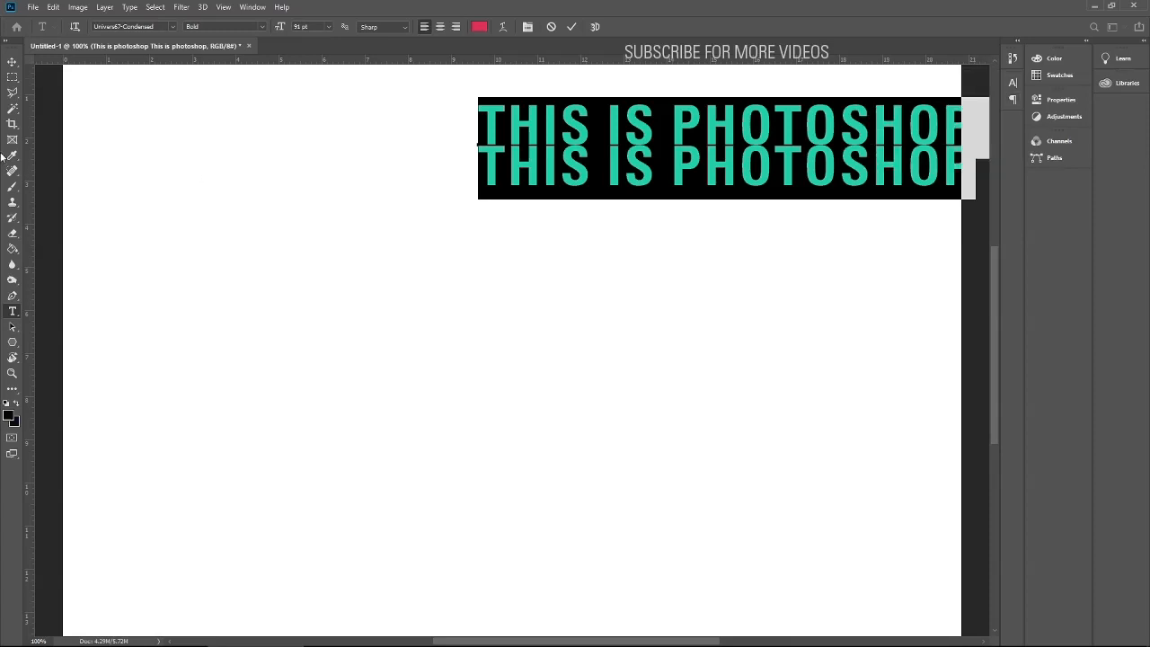
pyautogui.click(12, 61)
pyautogui.moveTo(509, 130); pyautogui.dragTo(283, 129)
# Create vertical text reading "This is" with the Vertical Type tool and move it beside the end of the two-line text
pyautogui.click(13, 311)
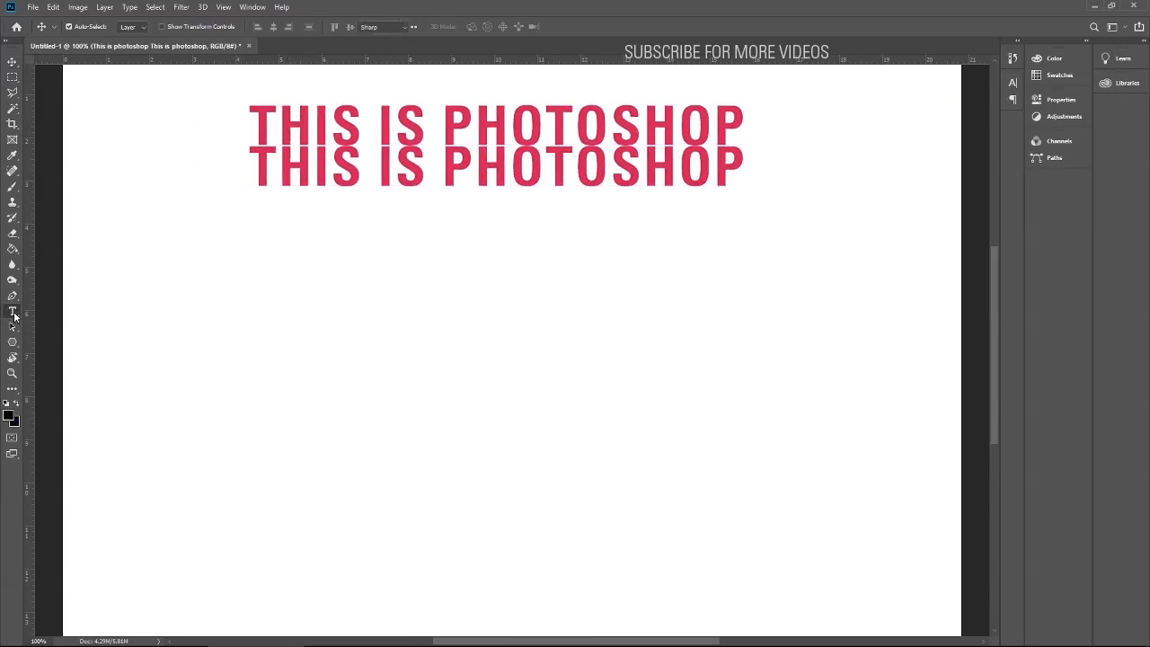
pyautogui.moveTo(13, 312); pyautogui.dragTo(88, 321)
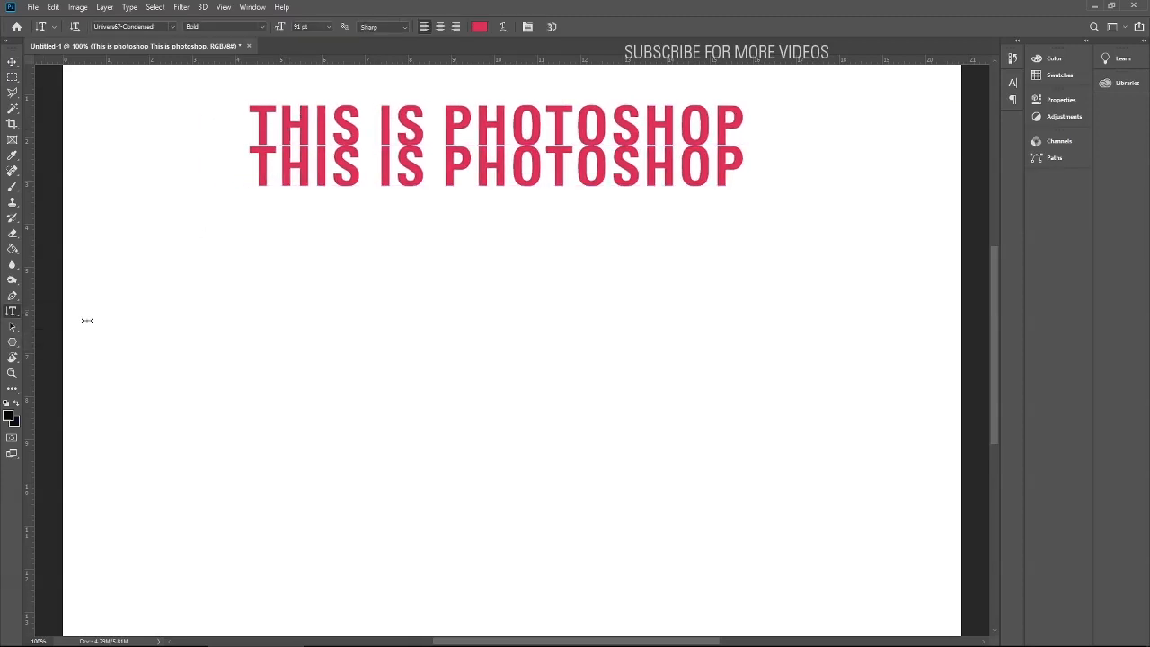
pyautogui.click(396, 248)
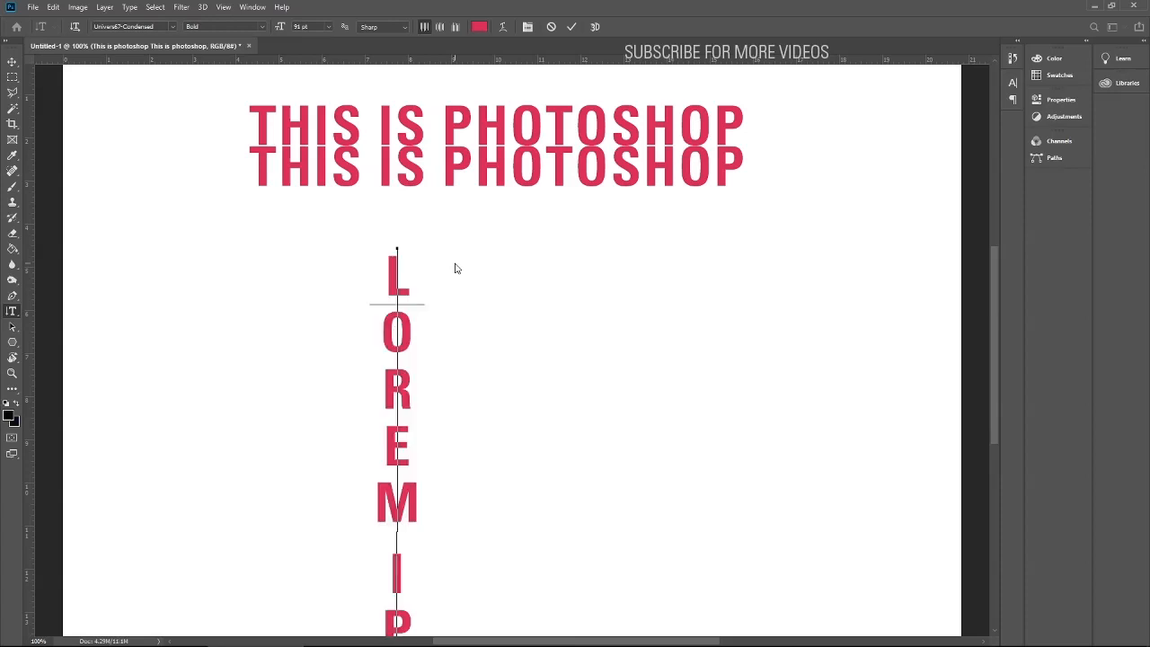
pyautogui.write('This is')
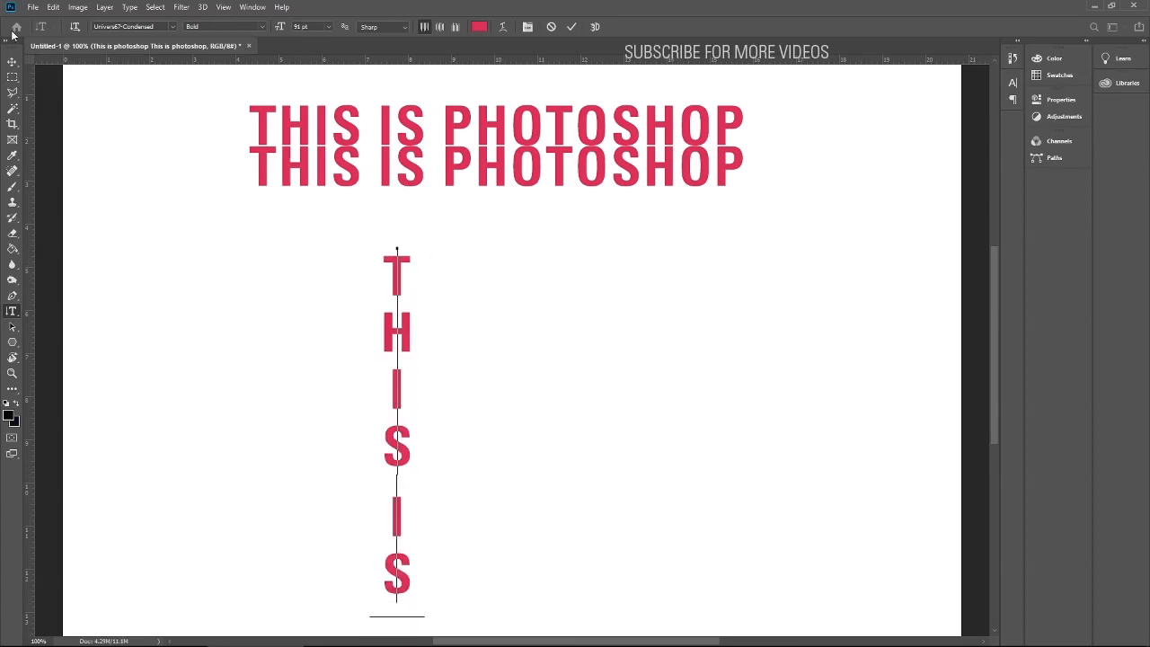
pyautogui.click(12, 61)
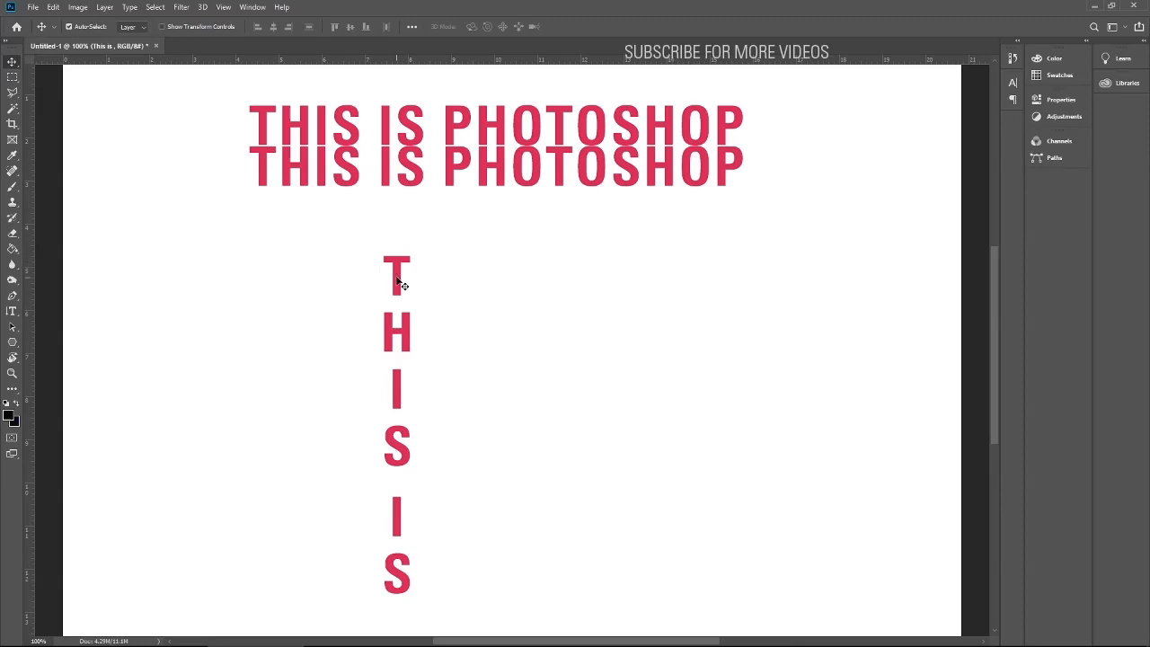
pyautogui.moveTo(395, 278); pyautogui.dragTo(837, 132)
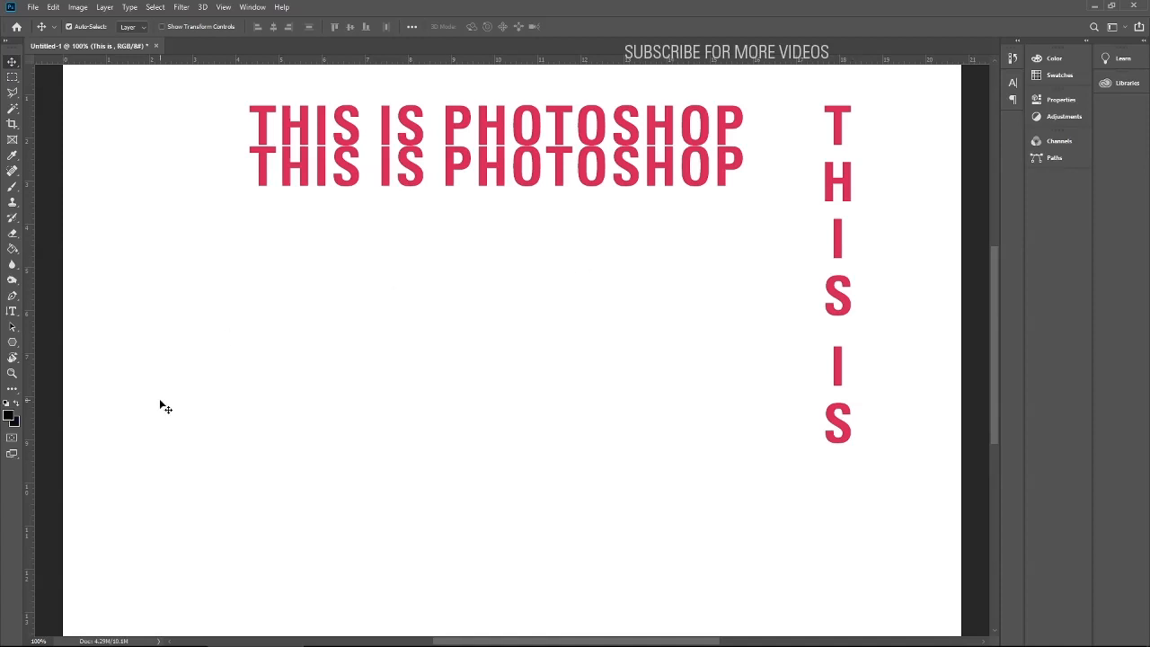
# Create a vertical selection in the shape of "This is" below the two-line text with the Vertical Type Mask tool
pyautogui.click(13, 311)
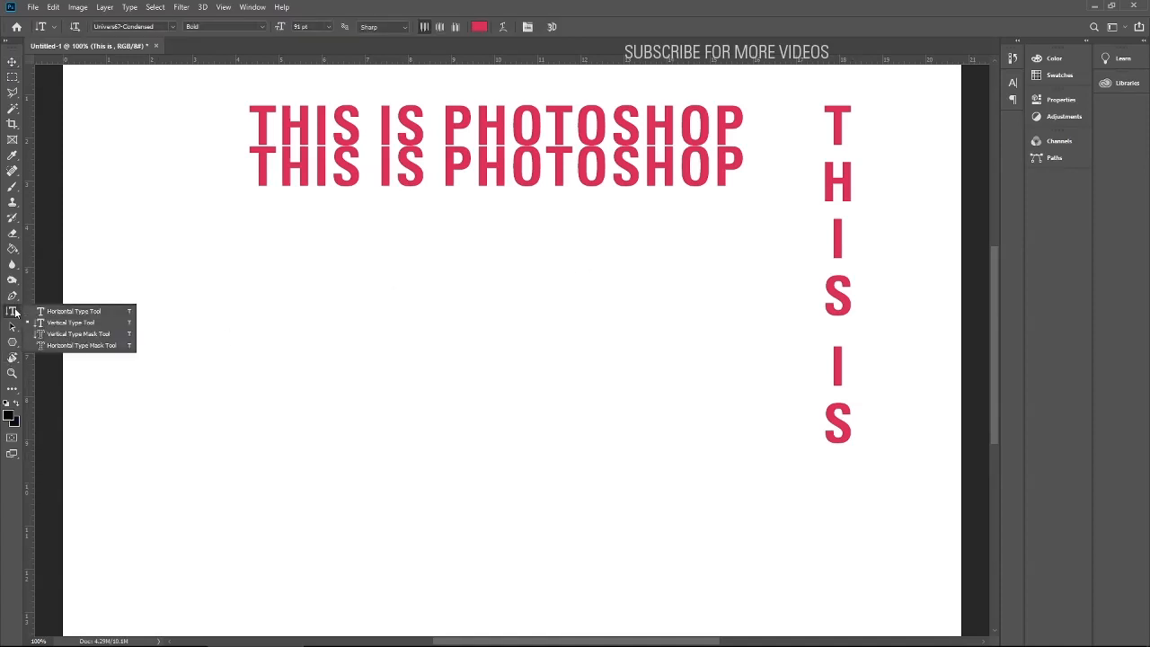
pyautogui.click(69, 333)
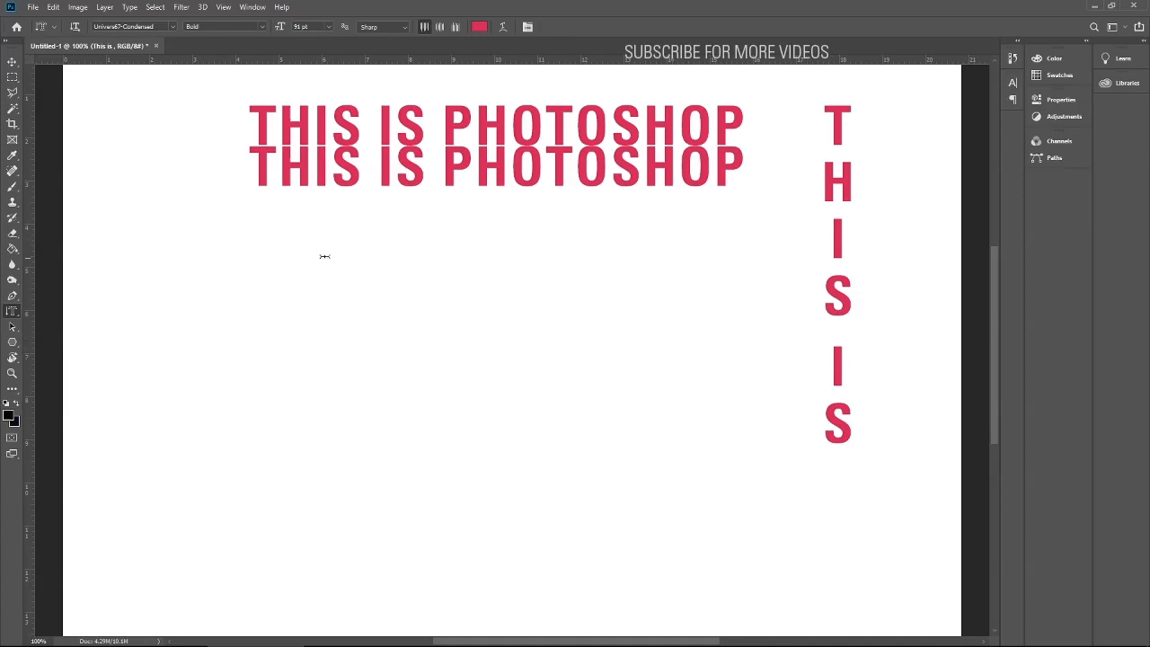
pyautogui.click(329, 252)
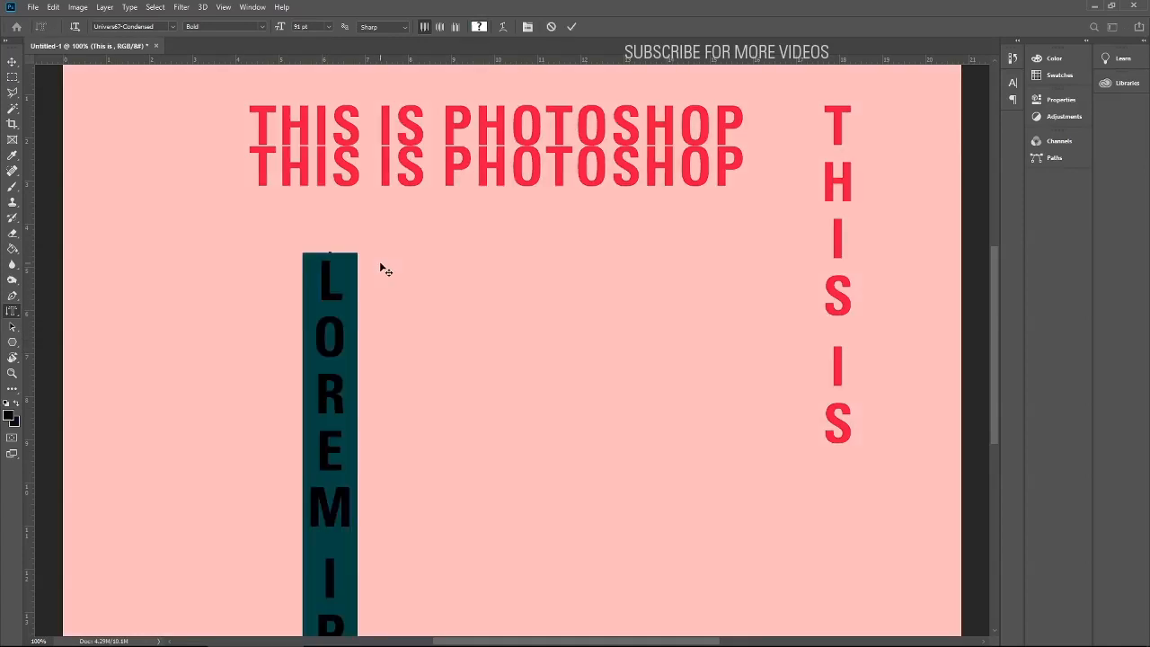
pyautogui.write('This')
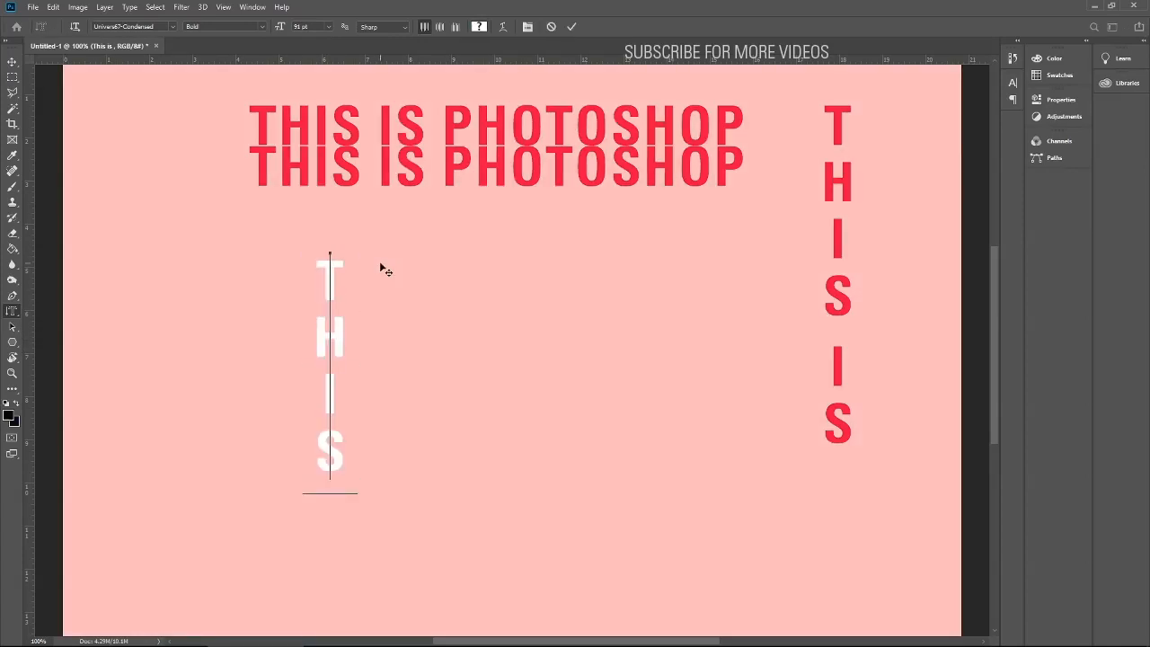
pyautogui.write(' is')
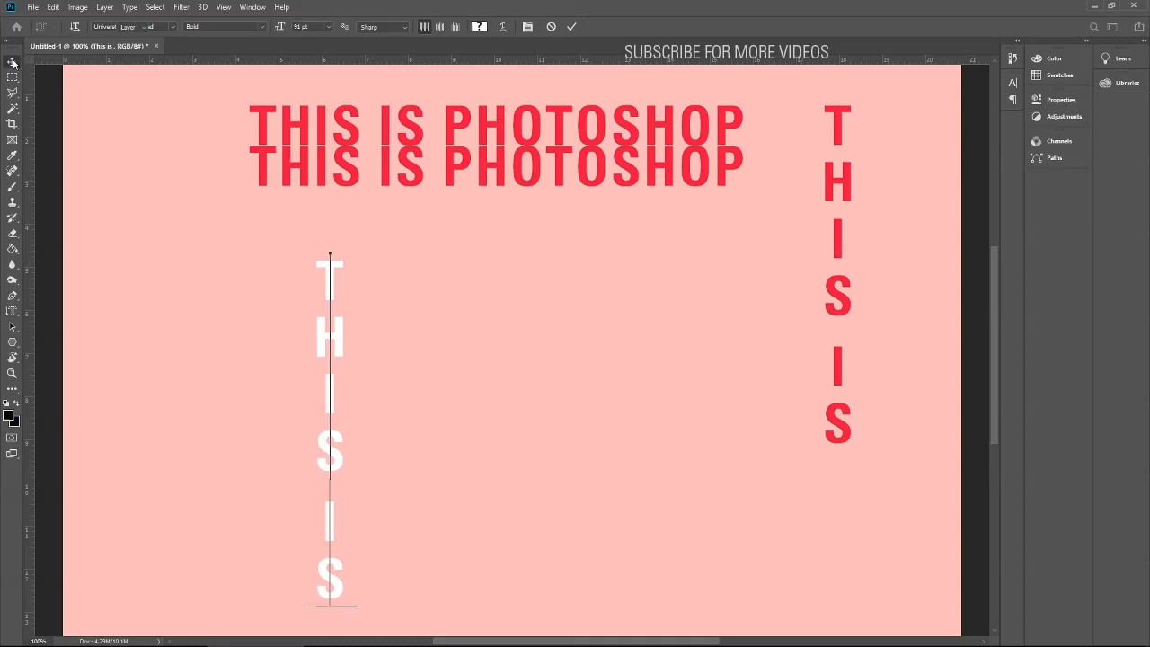
pyautogui.hotkey('ctrl', 'Return')
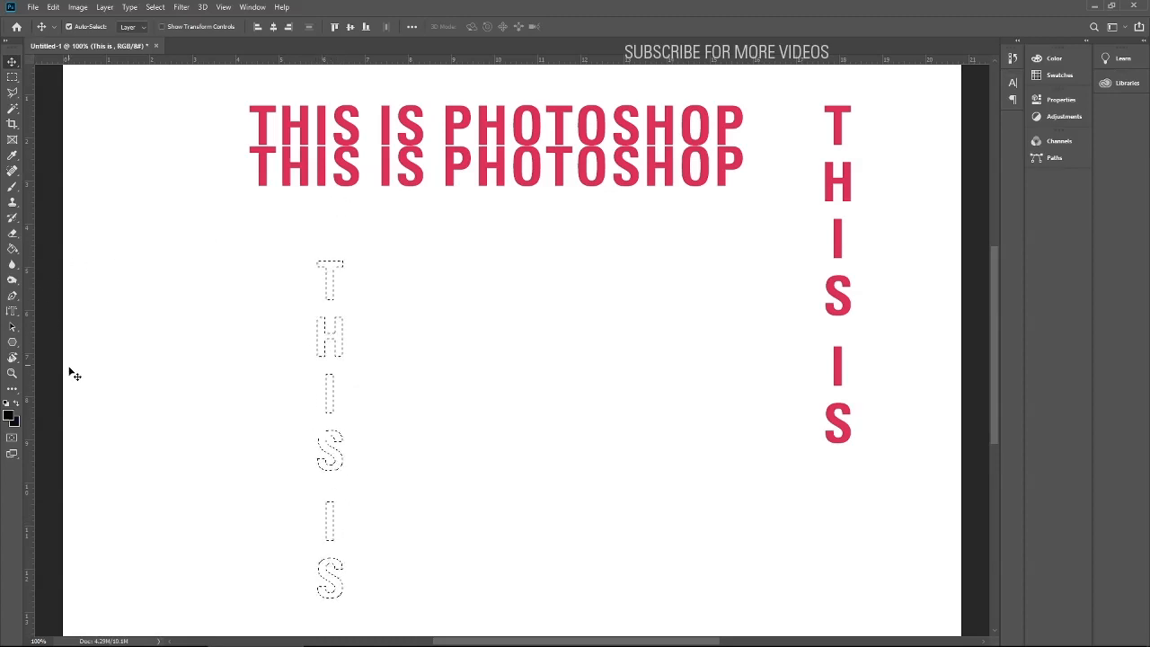
# Set the foreground colour to green #23c143
pyautogui.click(10, 415)
pyautogui.click(845, 96)
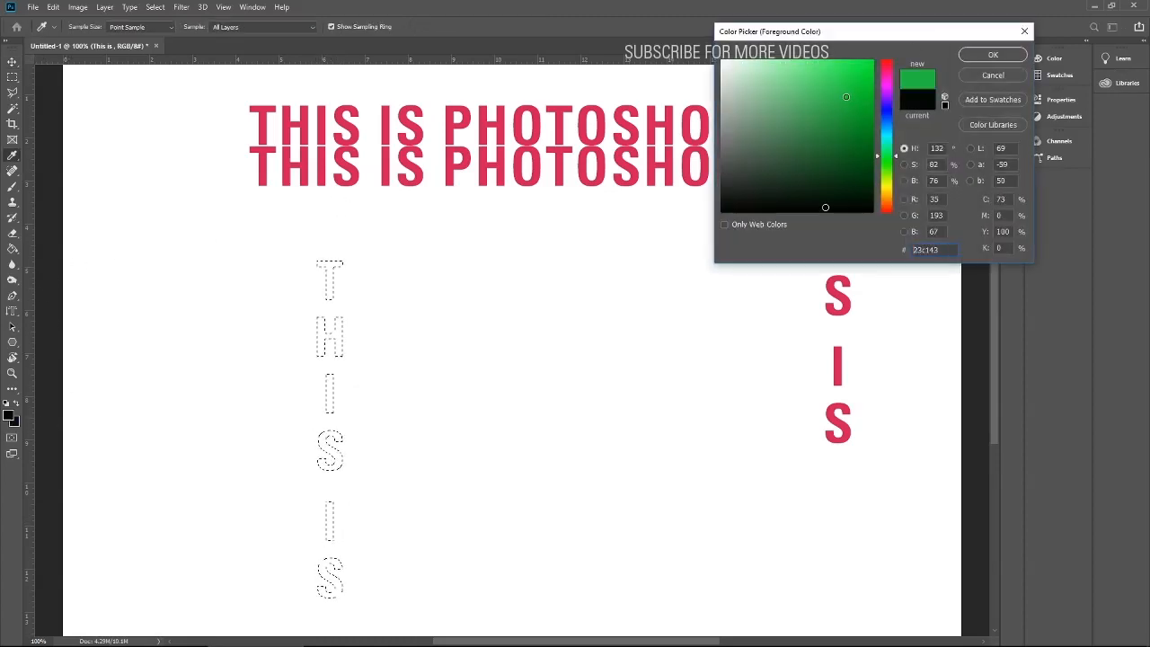
pyautogui.click(993, 55)
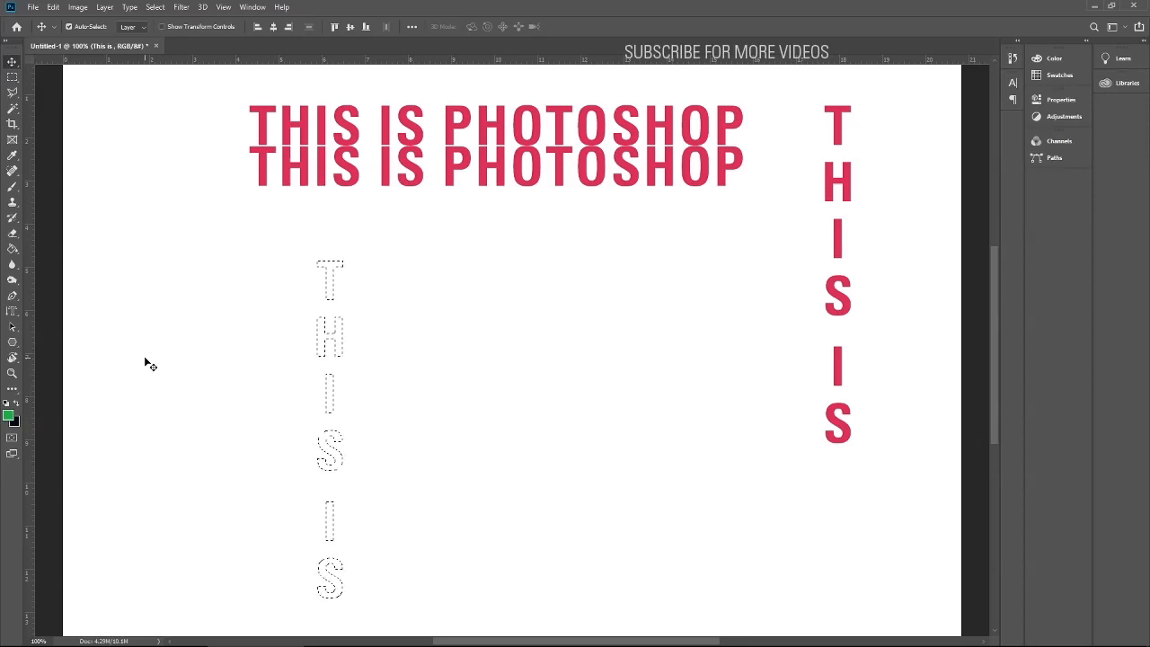
# Add a new layer above the "This is" text layer and brush green over the first three letters of the selection
pyautogui.click(12, 186)
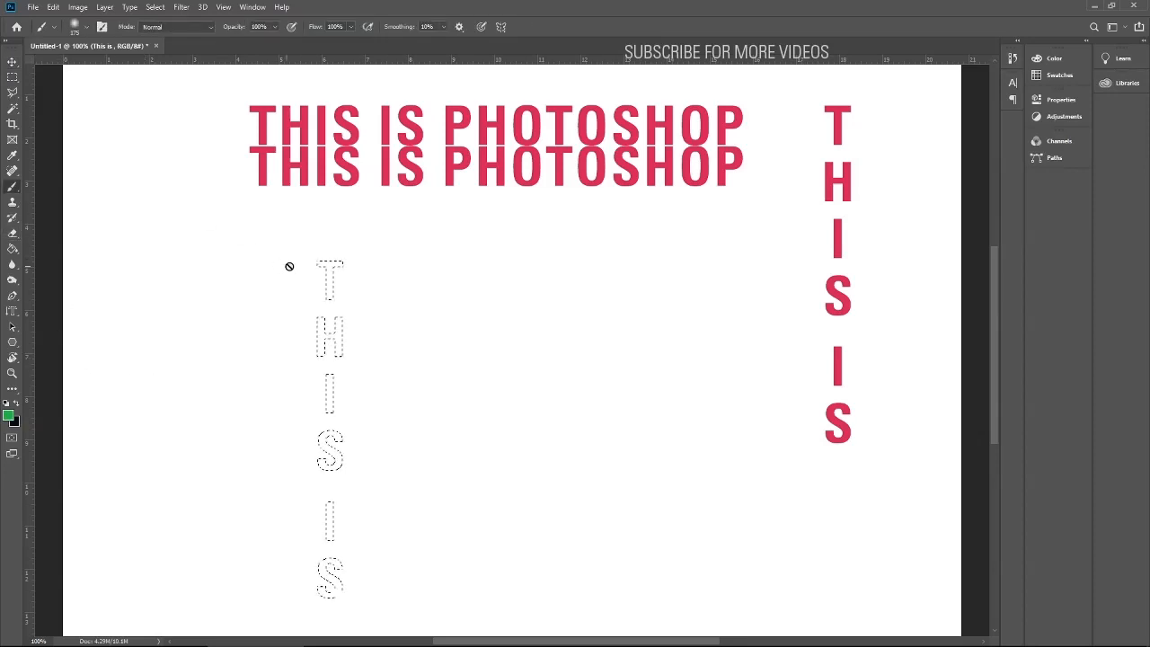
pyautogui.click(1069, 141)
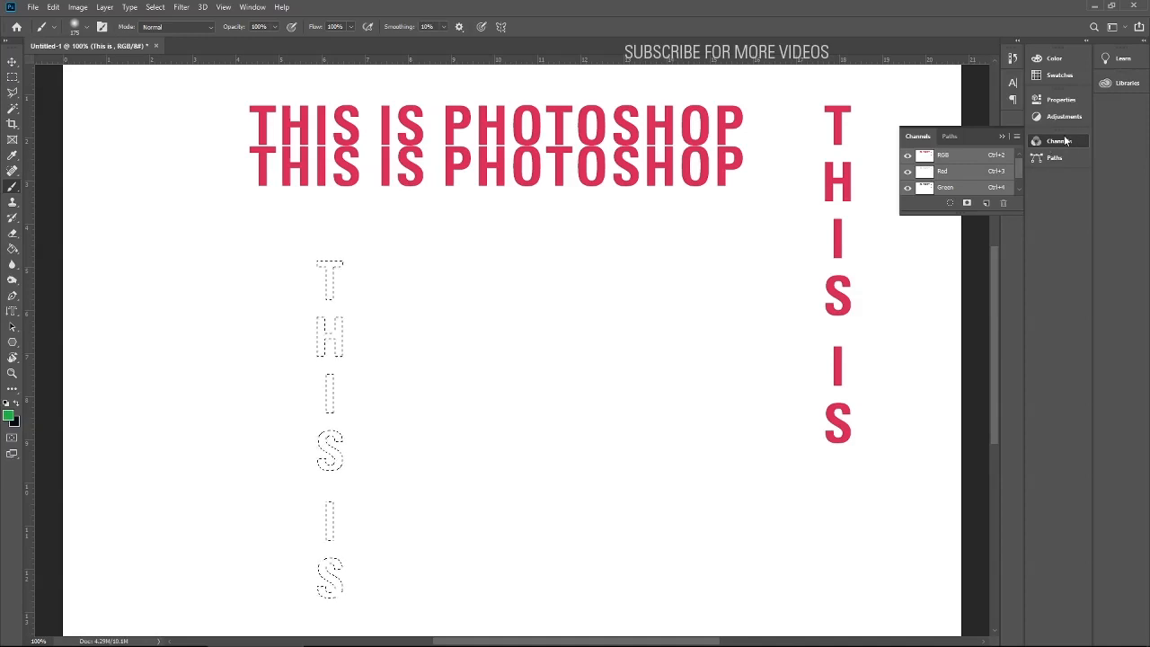
pyautogui.click(1083, 142)
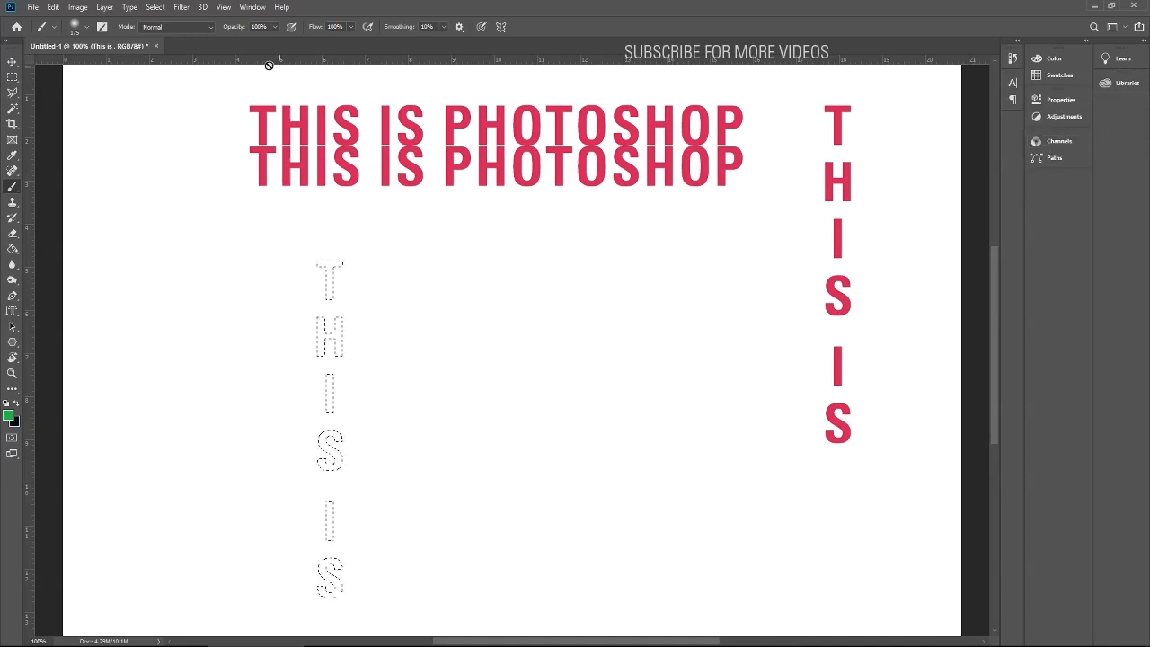
pyautogui.click(252, 7)
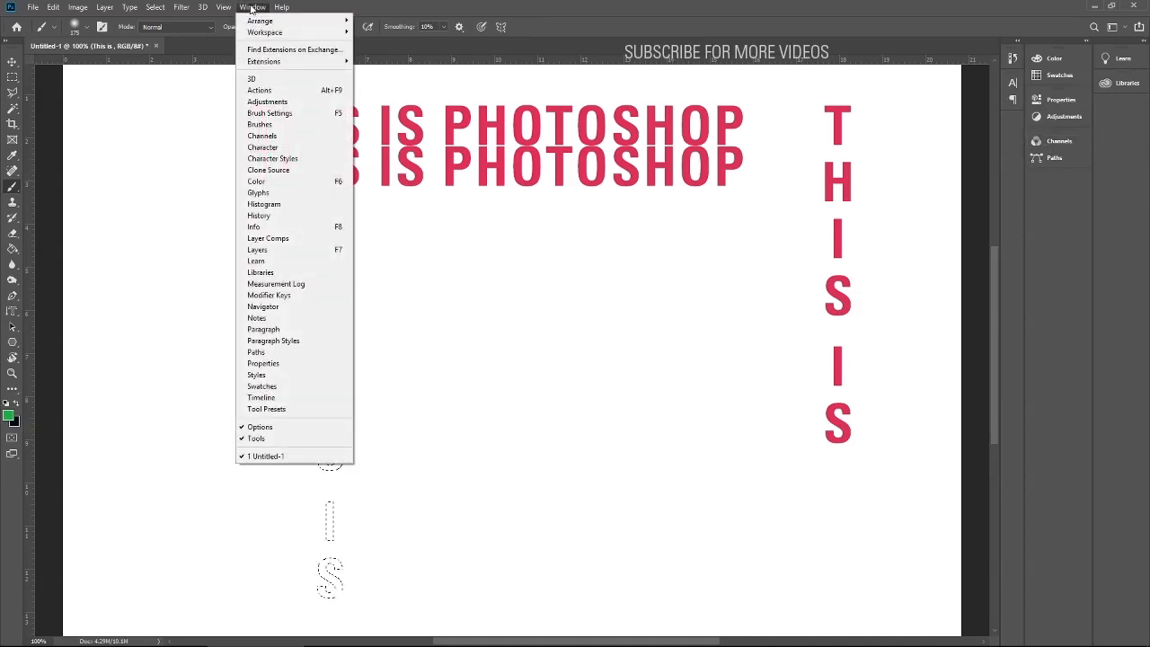
pyautogui.click(285, 250)
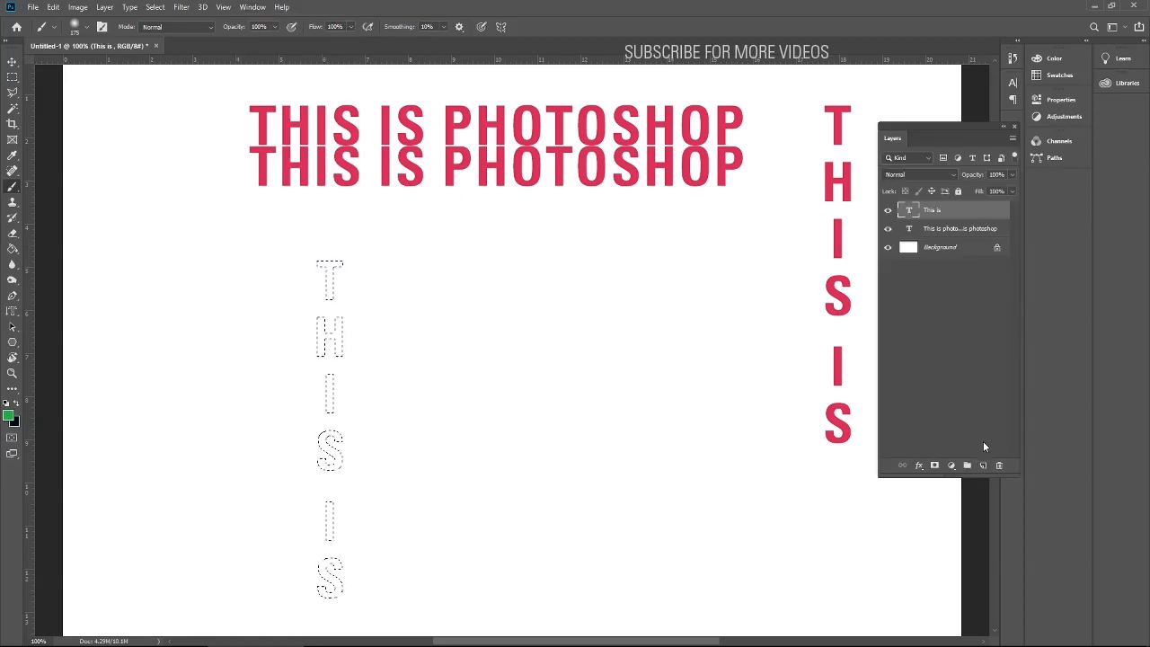
pyautogui.click(983, 464)
pyautogui.moveTo(319, 263)
pyautogui.mouseDown()
pyautogui.moveTo(342, 339)
pyautogui.moveTo(364, 339)
pyautogui.moveTo(345, 371)
pyautogui.moveTo(393, 324)
pyautogui.mouseUp()
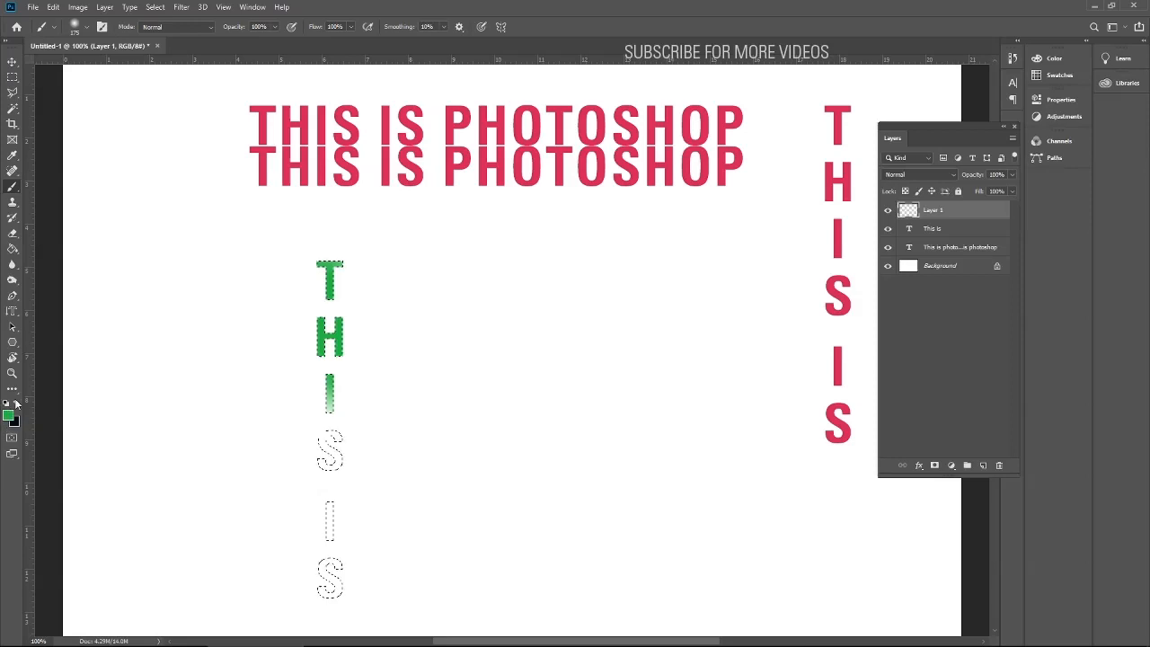
# Set the foreground colour to orange-red #c14423 and brush it over the last three letters of the vertical selection
pyautogui.click(9, 412)
pyautogui.click(888, 209)
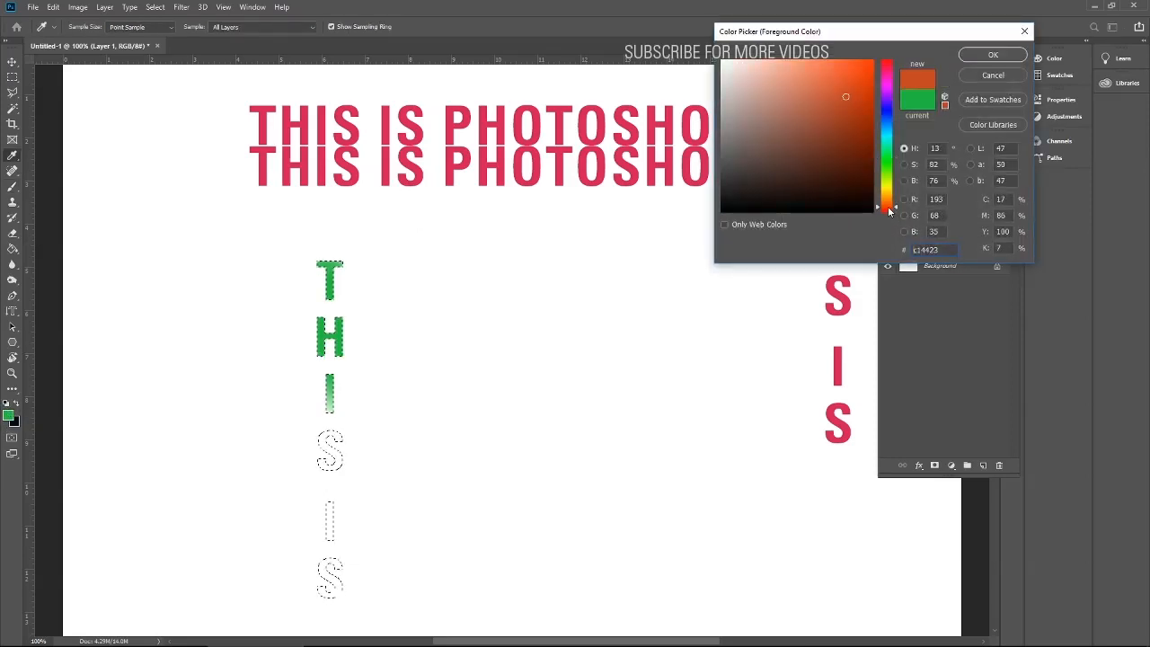
pyautogui.click(979, 57)
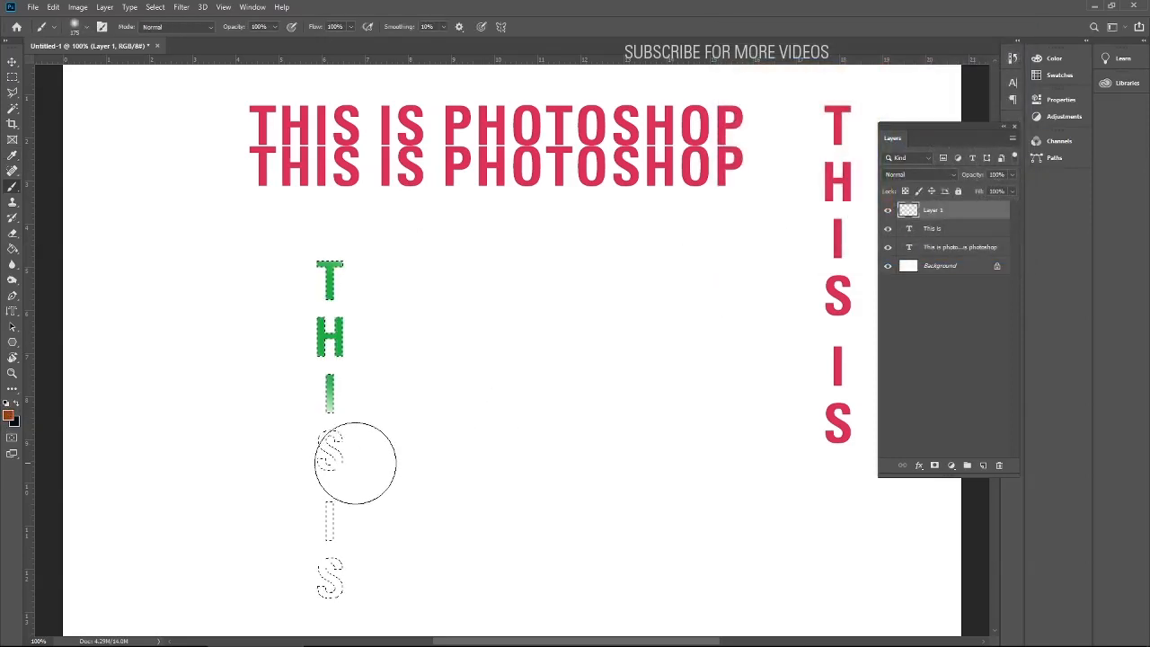
pyautogui.moveTo(355, 463)
pyautogui.mouseDown()
pyautogui.moveTo(302, 580)
pyautogui.moveTo(354, 575)
pyautogui.mouseUp()
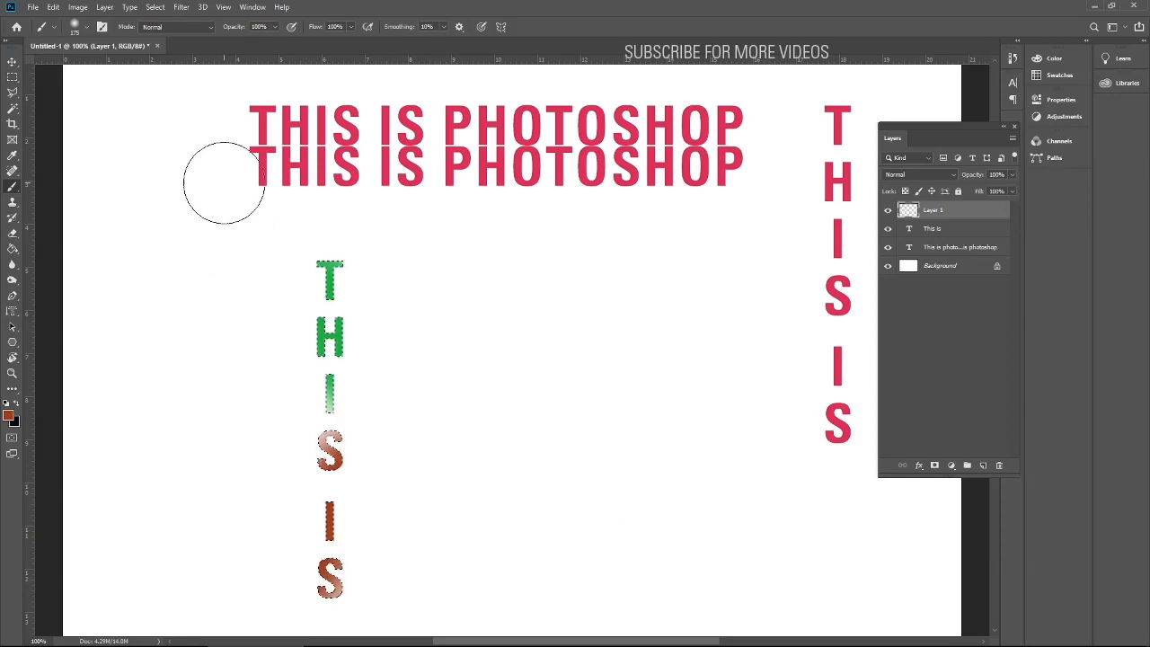
# Deselect the letters and move the painted vertical text up and left, just below the start of the two-line text
pyautogui.click(12, 62)
pyautogui.hotkey('ctrl', 'd')
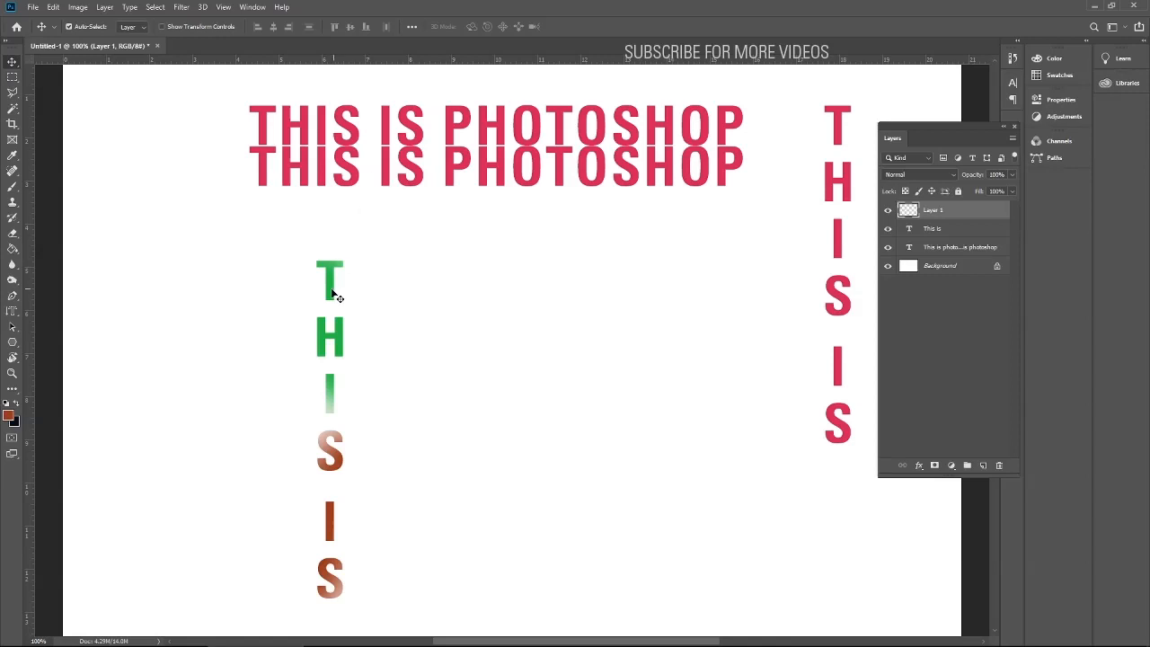
pyautogui.moveTo(330, 288); pyautogui.dragTo(225, 225)
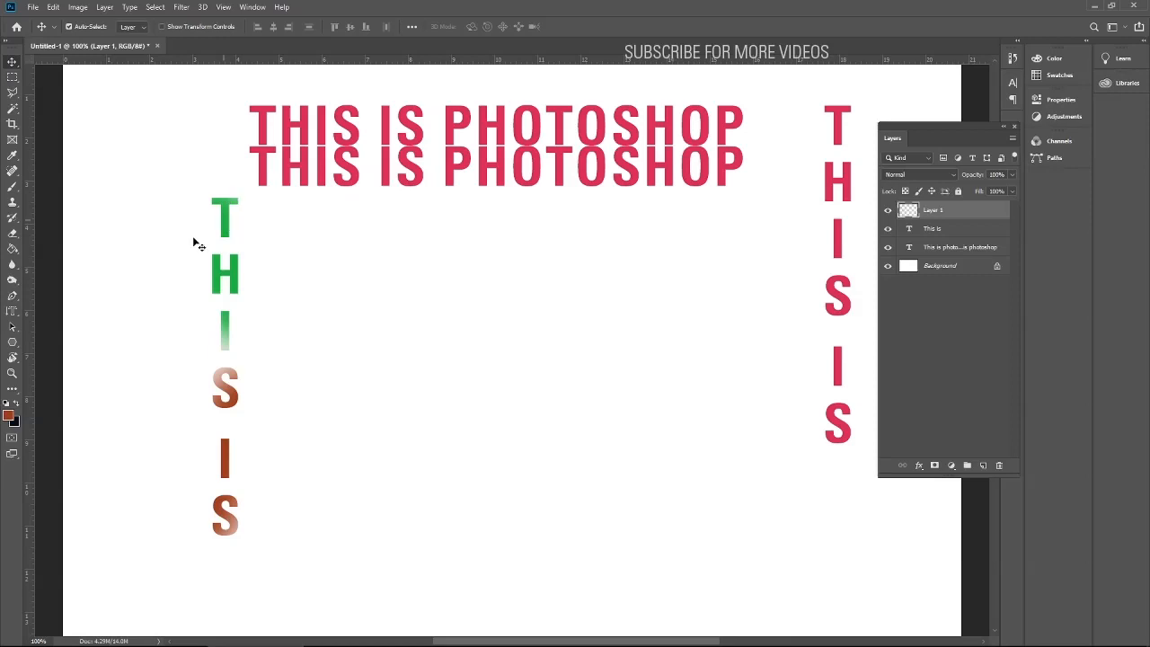
# Draw a filled rectangle about 231 px wide and 676 px high below the middle of the two-line text
pyautogui.click(13, 341)
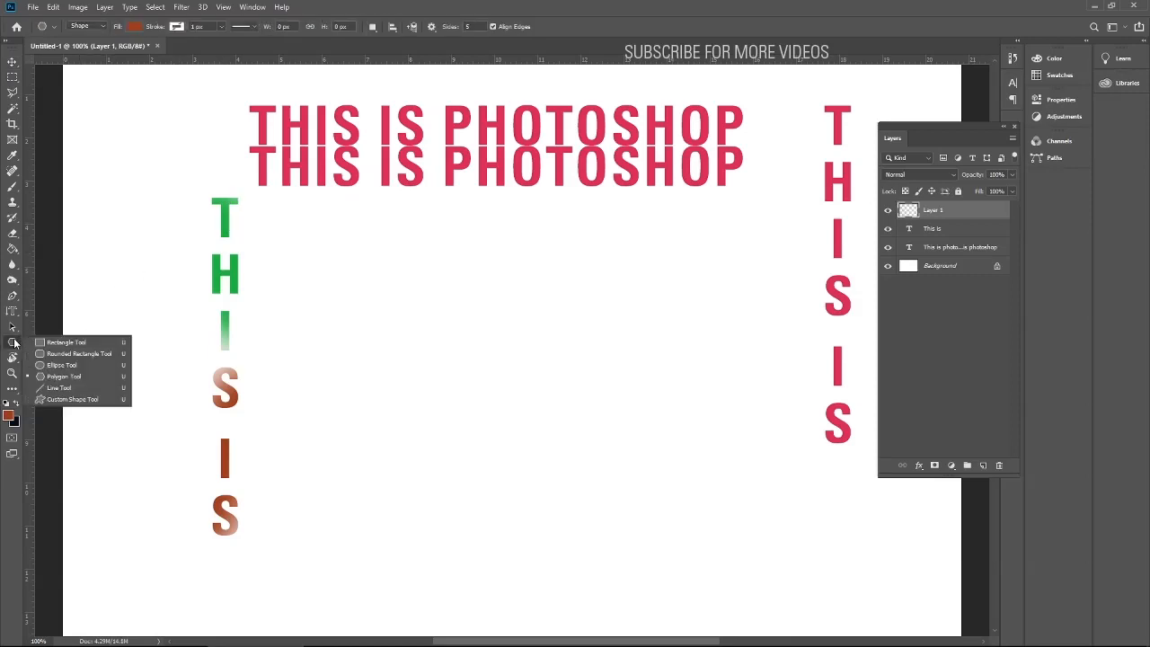
pyautogui.click(79, 342)
pyautogui.moveTo(392, 216); pyautogui.dragTo(529, 620)
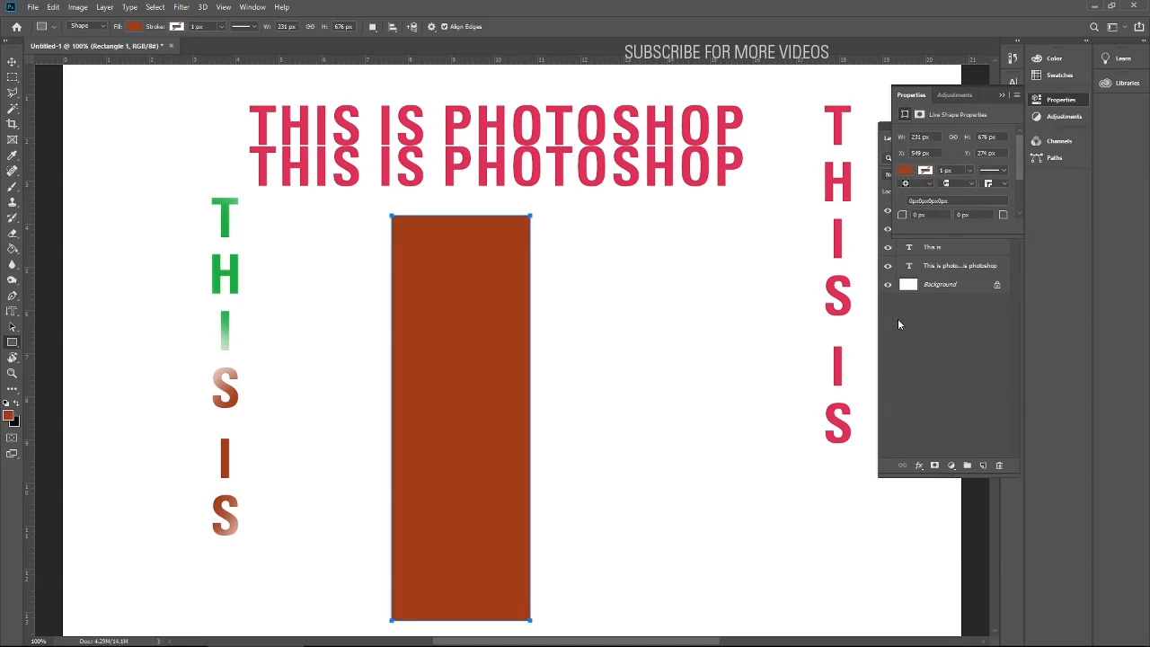
# Create a vertical selection in the shape of "HELLO" over the rectangle with the Vertical Type Mask tool
pyautogui.click(13, 309)
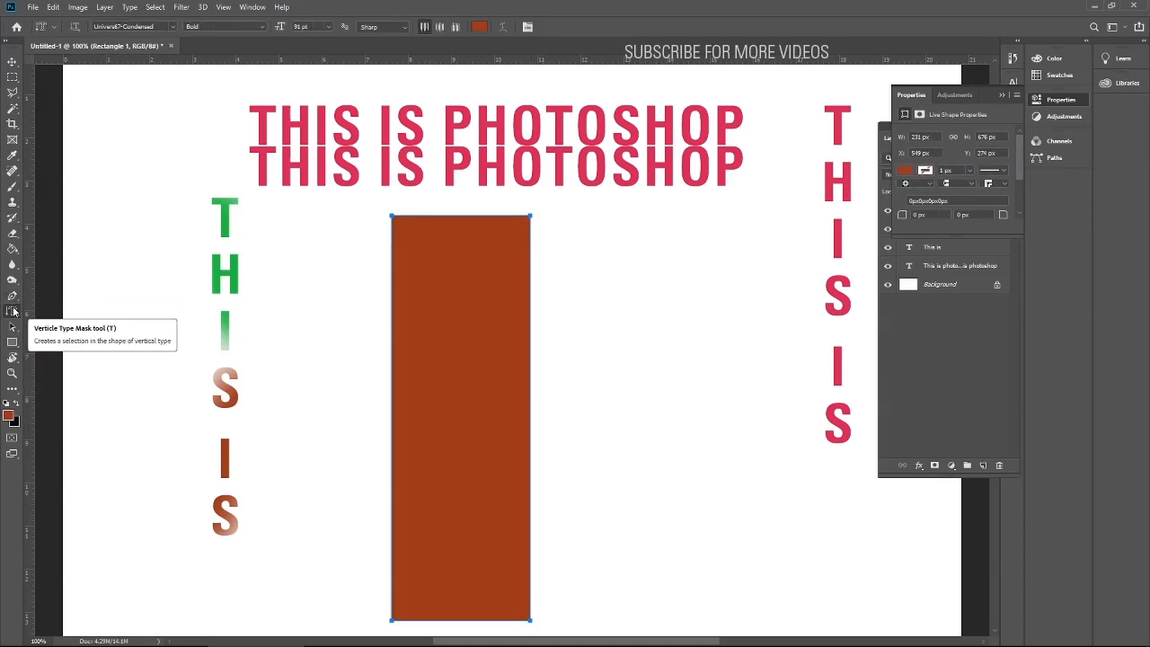
pyautogui.click(469, 241)
pyautogui.write('HELLO')
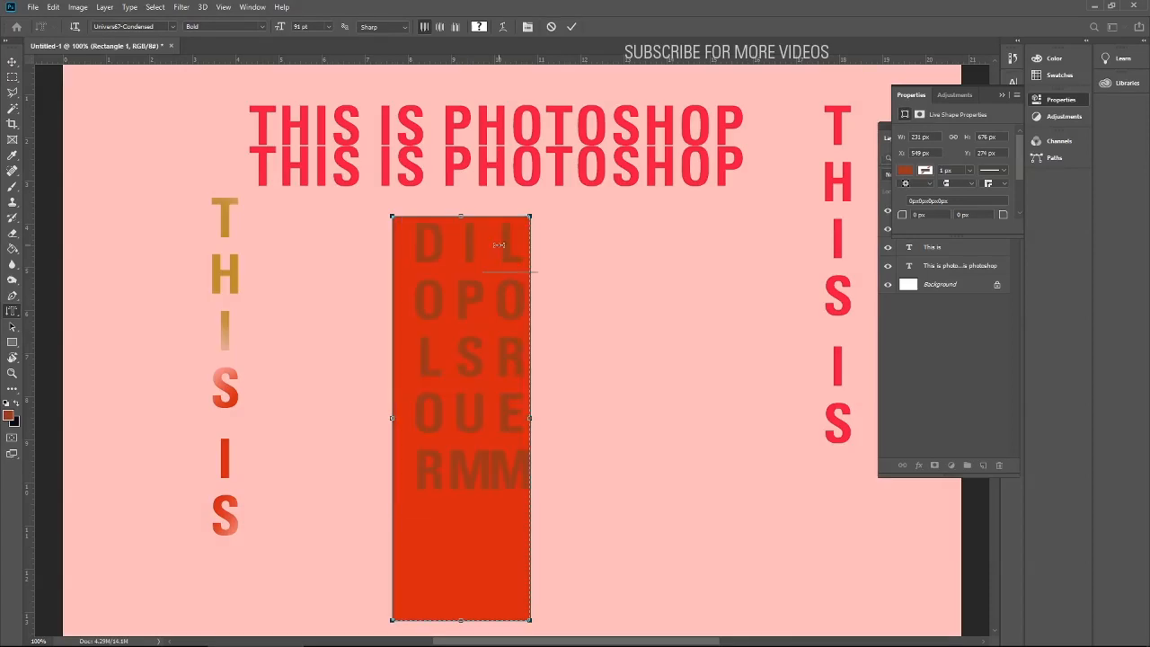
pyautogui.click(12, 61)
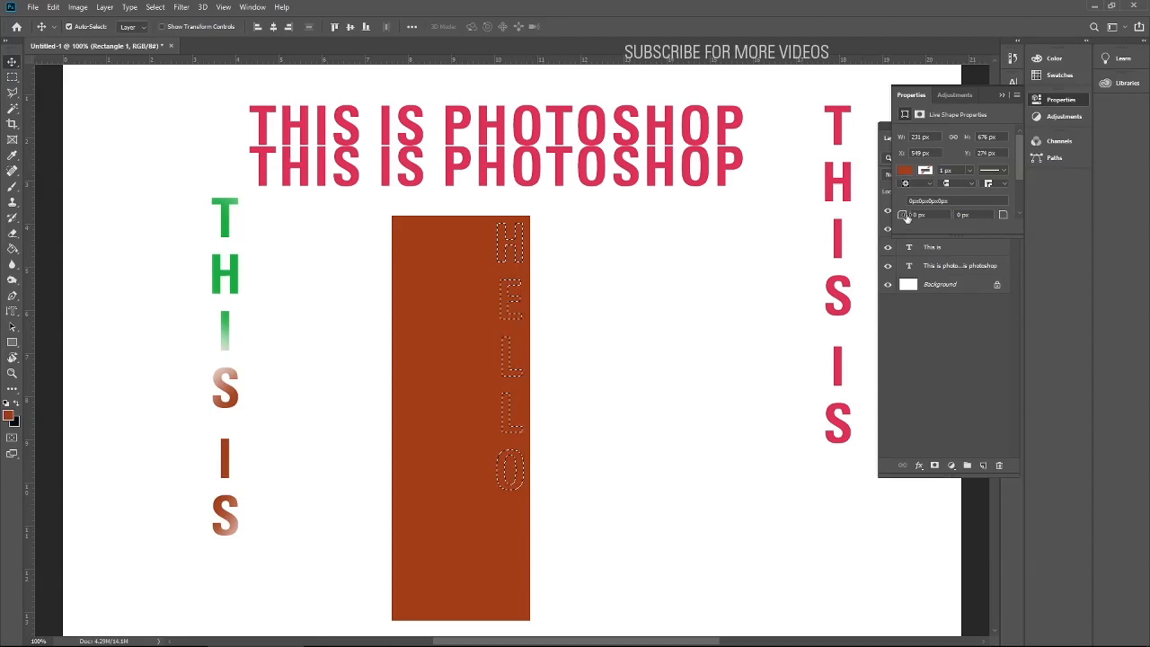
# Invert the "HELLO" selection and try to delete the part of the rectangle shape outside the letters
pyautogui.moveTo(1047, 140); pyautogui.dragTo(1024, 152)
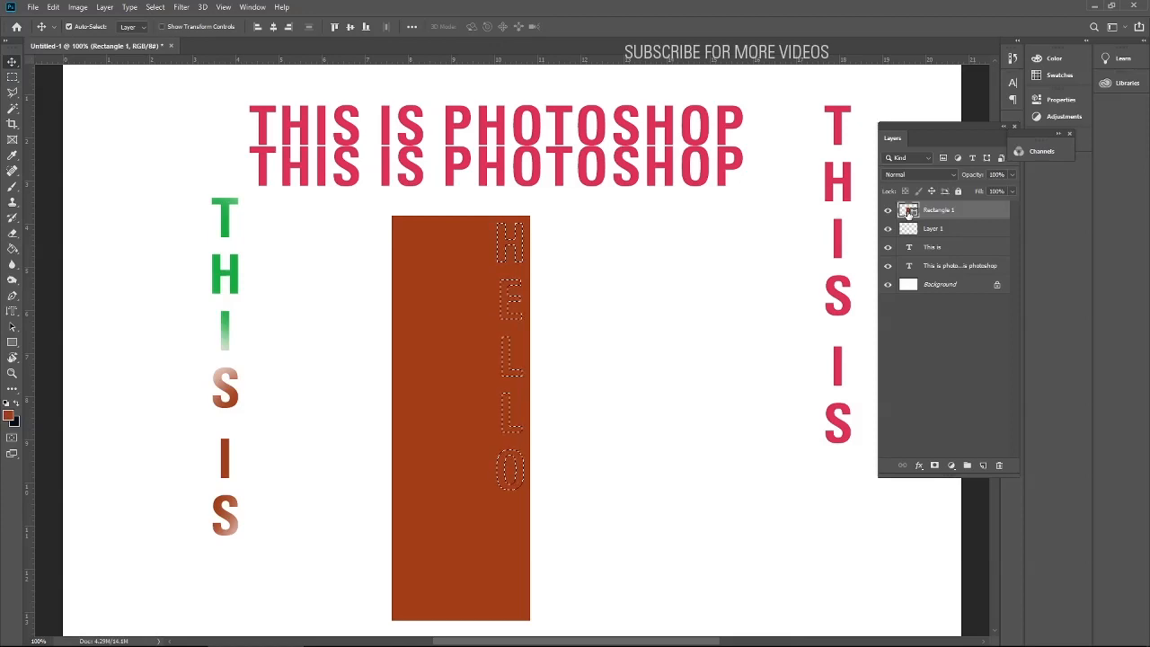
pyautogui.hotkey('ctrl', 'shift', 'i')
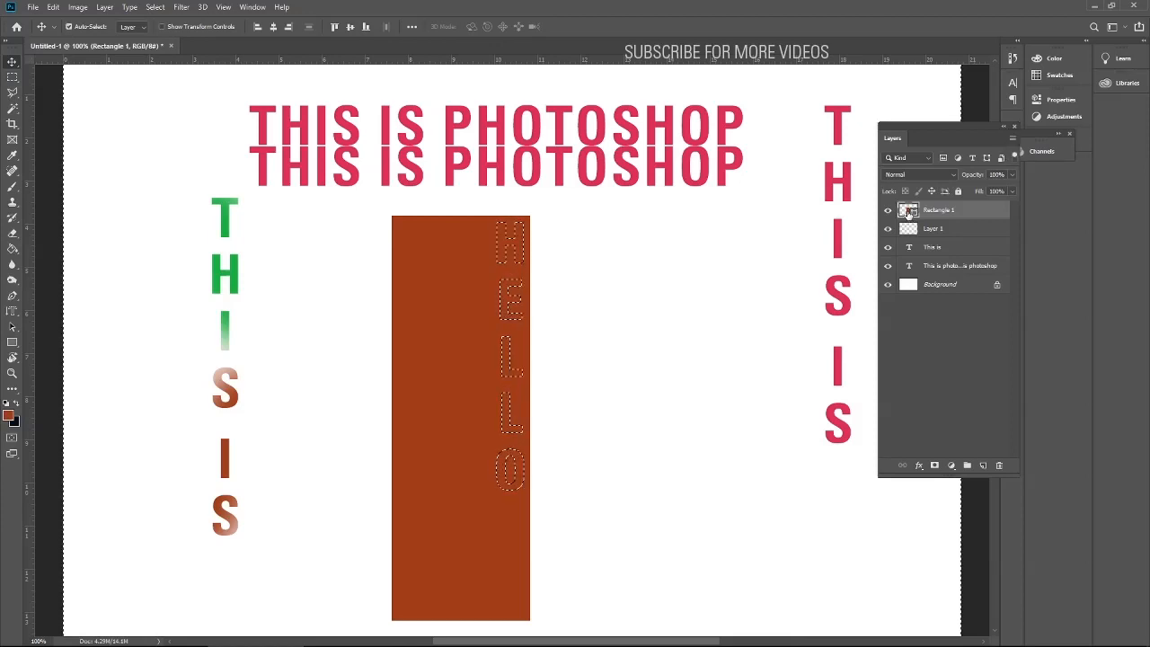
pyautogui.press('Delete')
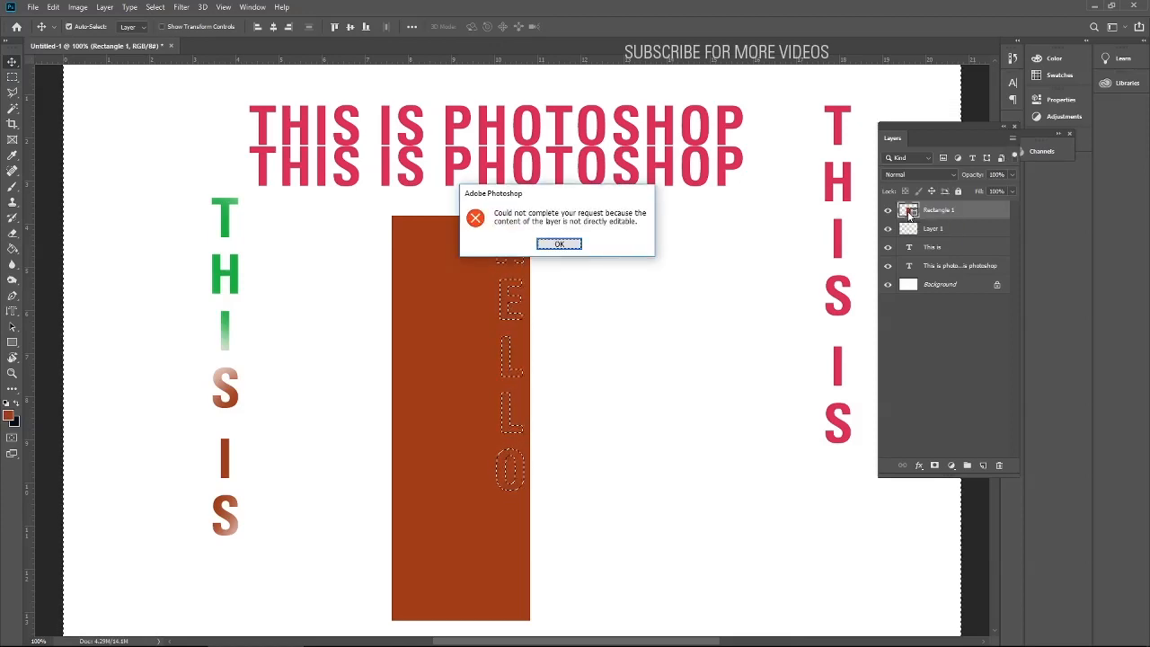
pyautogui.press('Return')
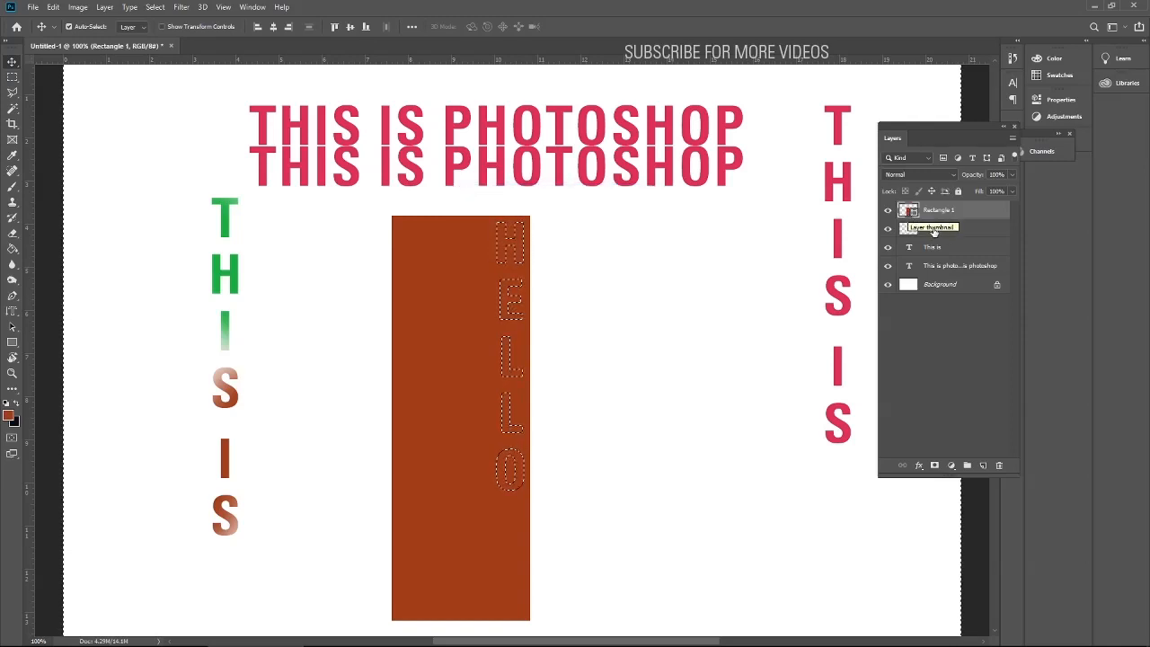
# Merge the rectangle with a new empty layer, delete the area around the "HELLO" letters, and deselect
pyautogui.click(982, 465)
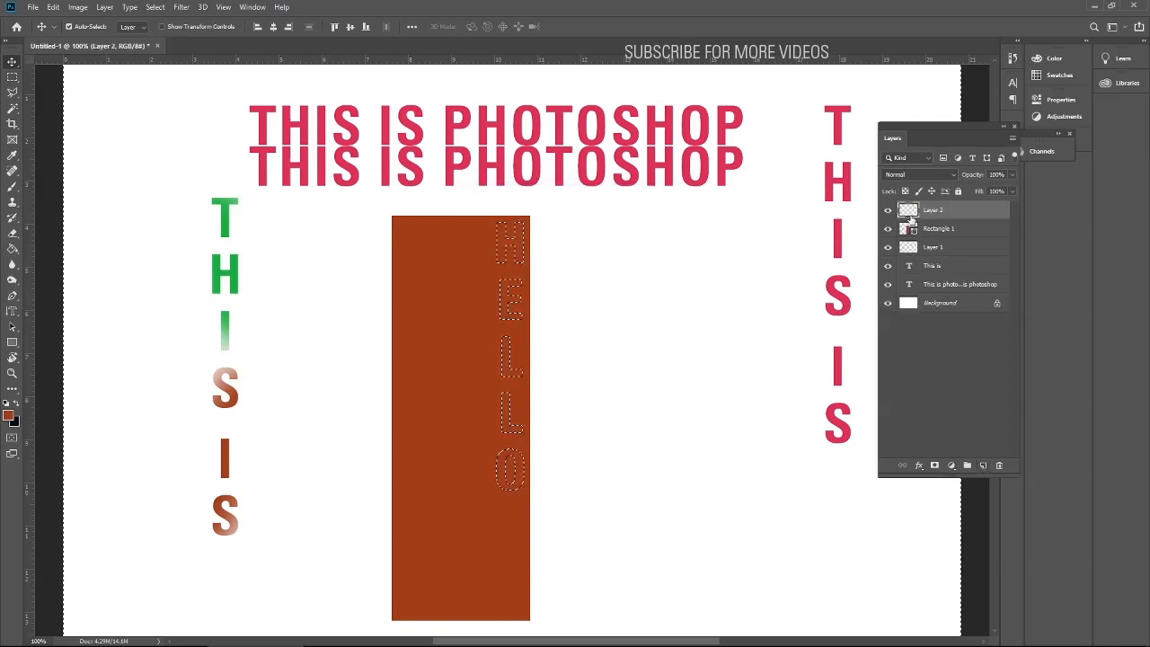
pyautogui.keyDown('shift'); pyautogui.click(909, 229); pyautogui.keyUp('shift')
pyautogui.hotkey('ctrl', 'e')
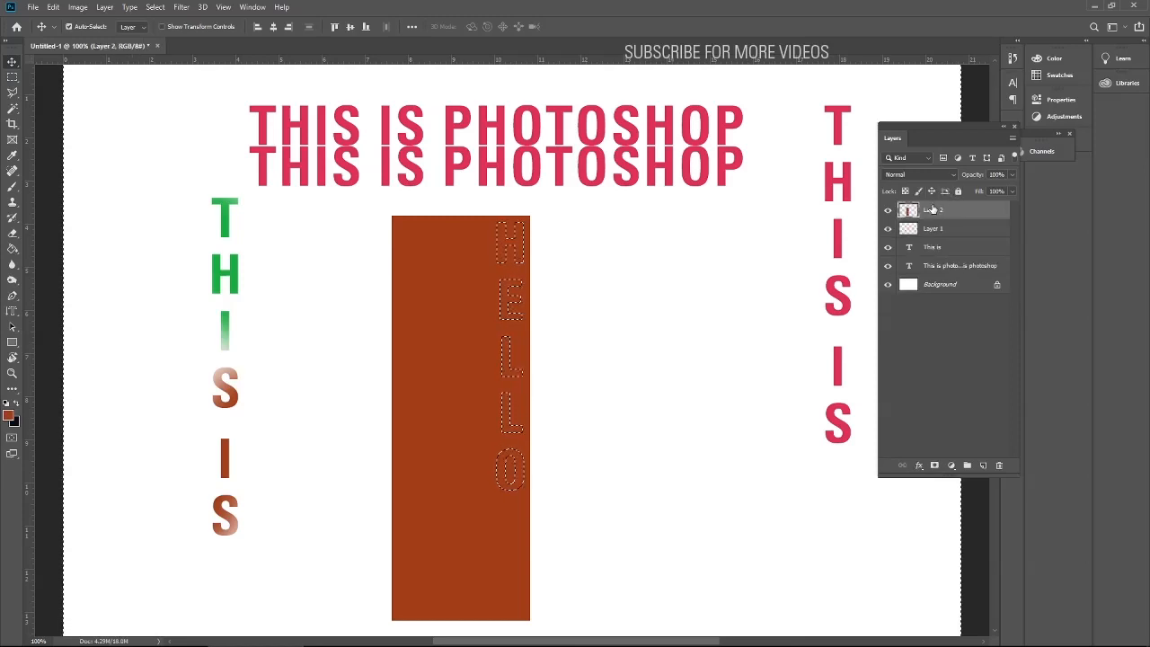
pyautogui.press('Delete')
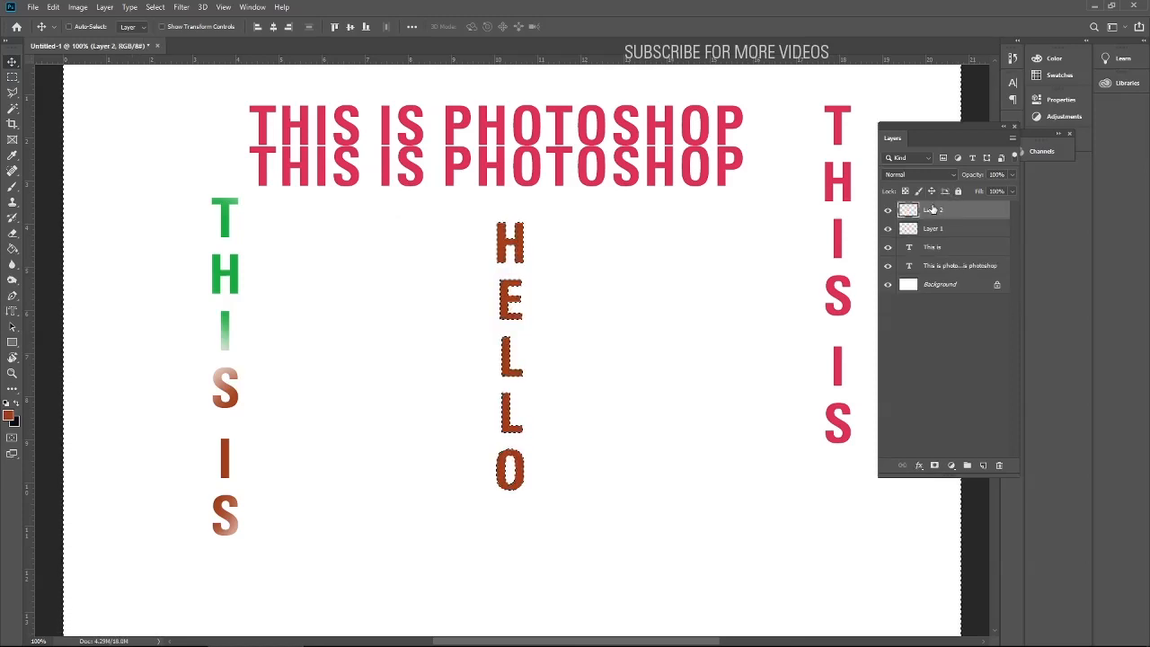
pyautogui.hotkey('ctrl', 'd')
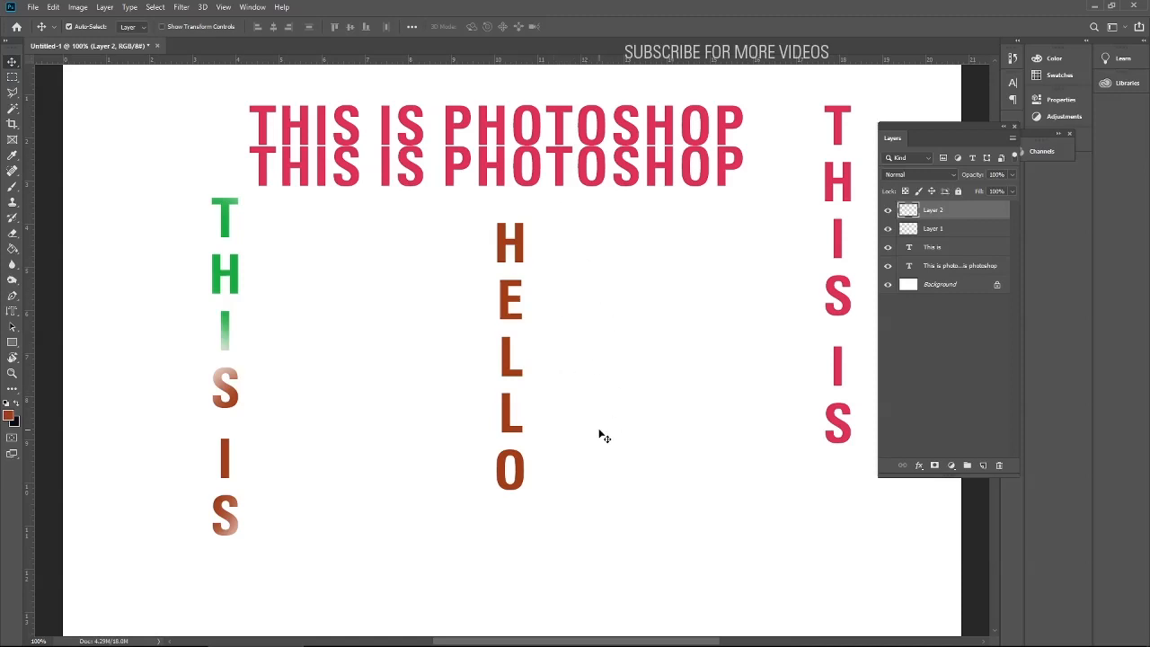
# Create a horizontal "HELLO" selection below the vertical "HELLO" with the Horizontal Type Mask tool, and collapse the Layers panel
pyautogui.click(13, 310)
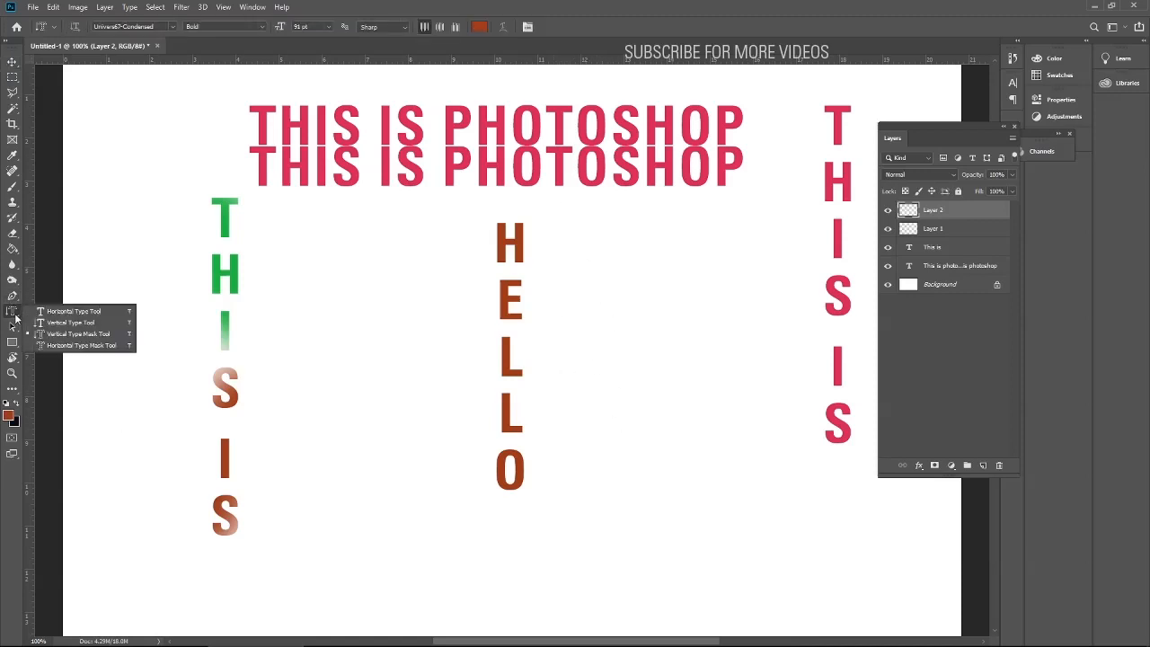
pyautogui.click(78, 346)
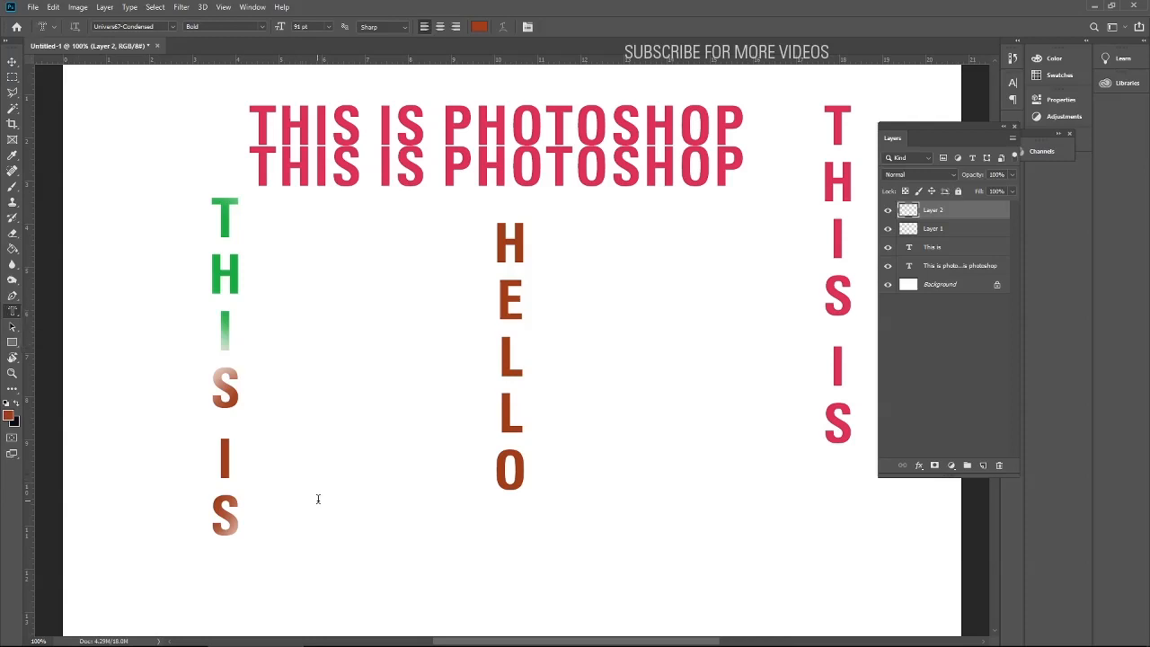
pyautogui.click(348, 534)
pyautogui.write('HEE')
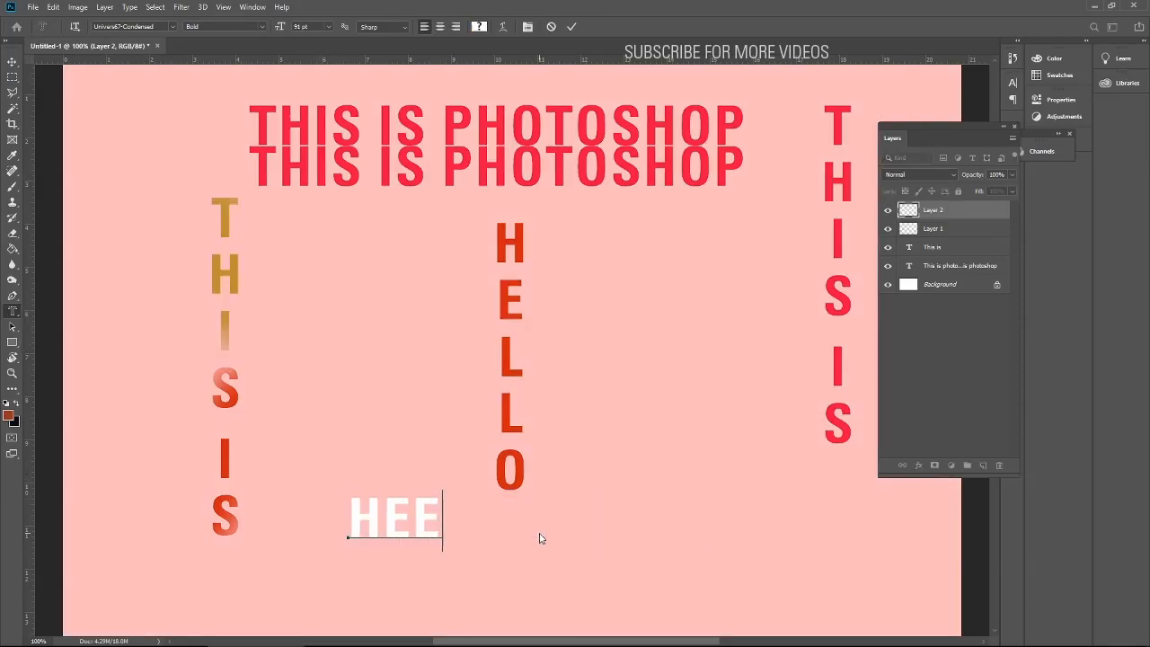
pyautogui.press('BackSpace')
pyautogui.write('LLO')
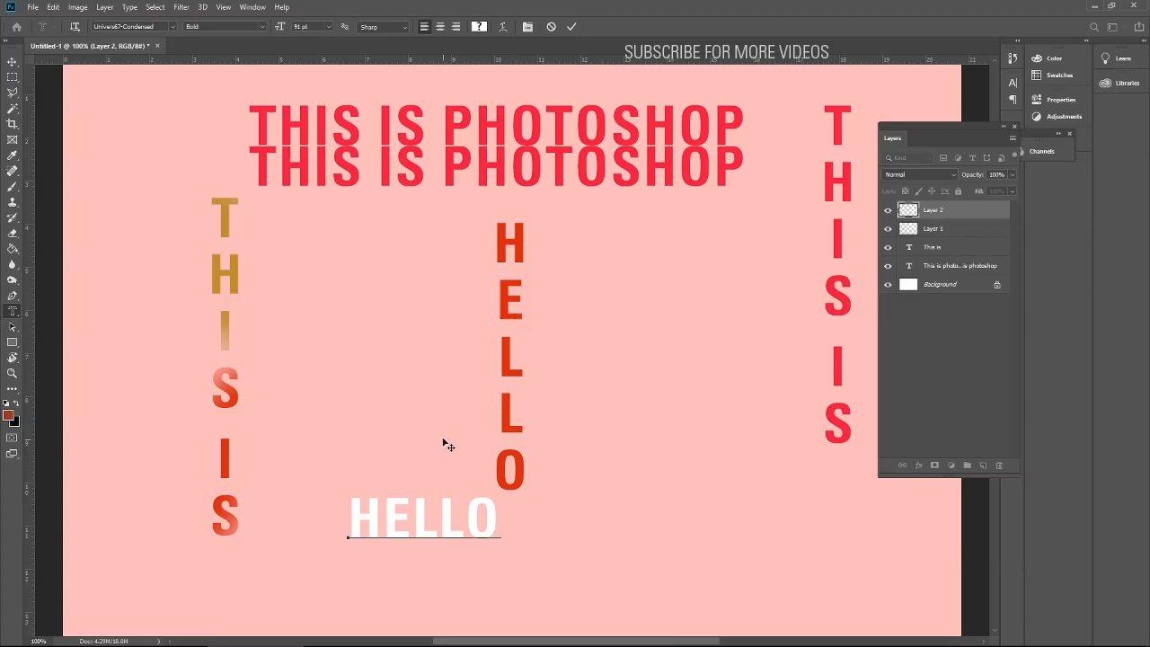
pyautogui.click(12, 61)
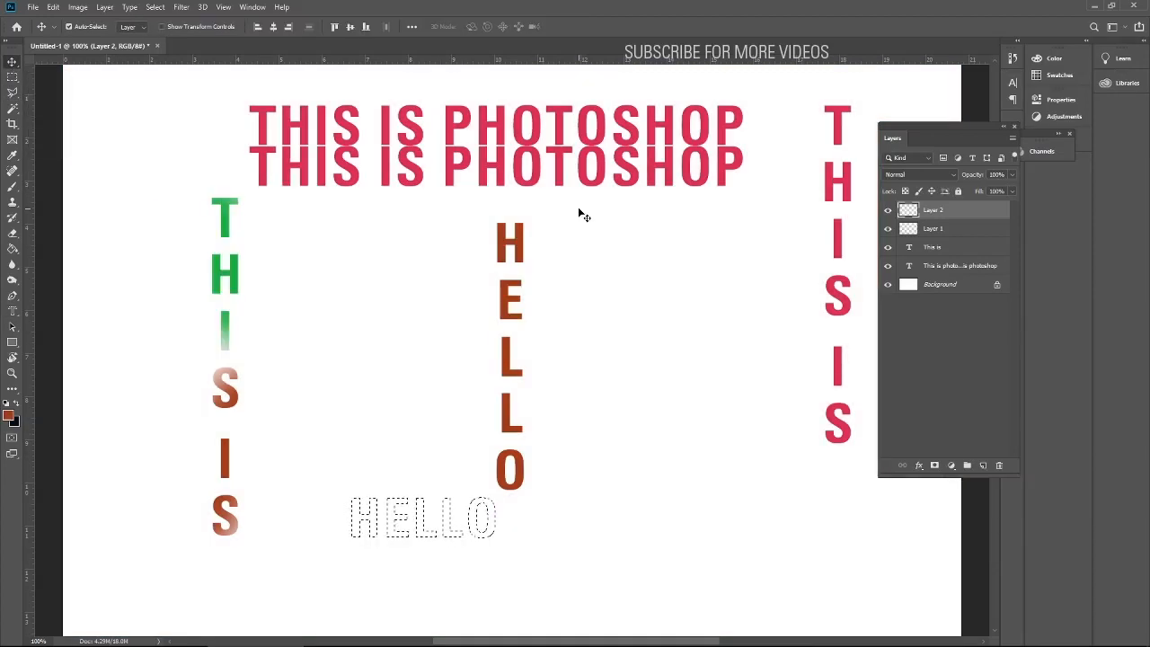
pyautogui.click(1004, 127)
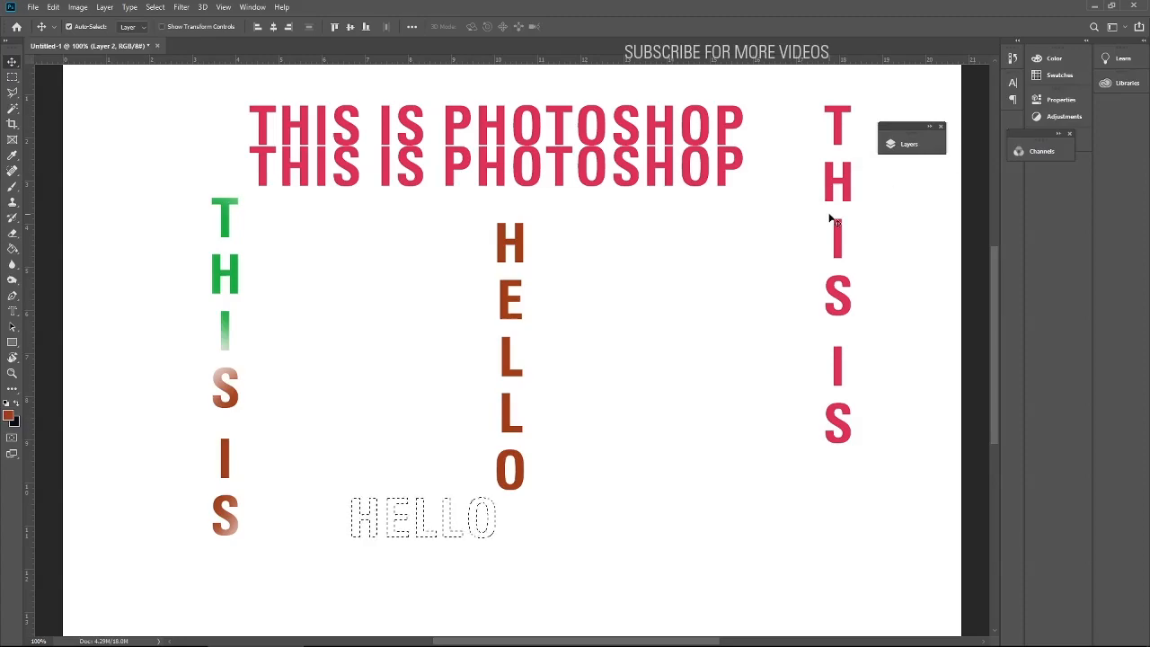